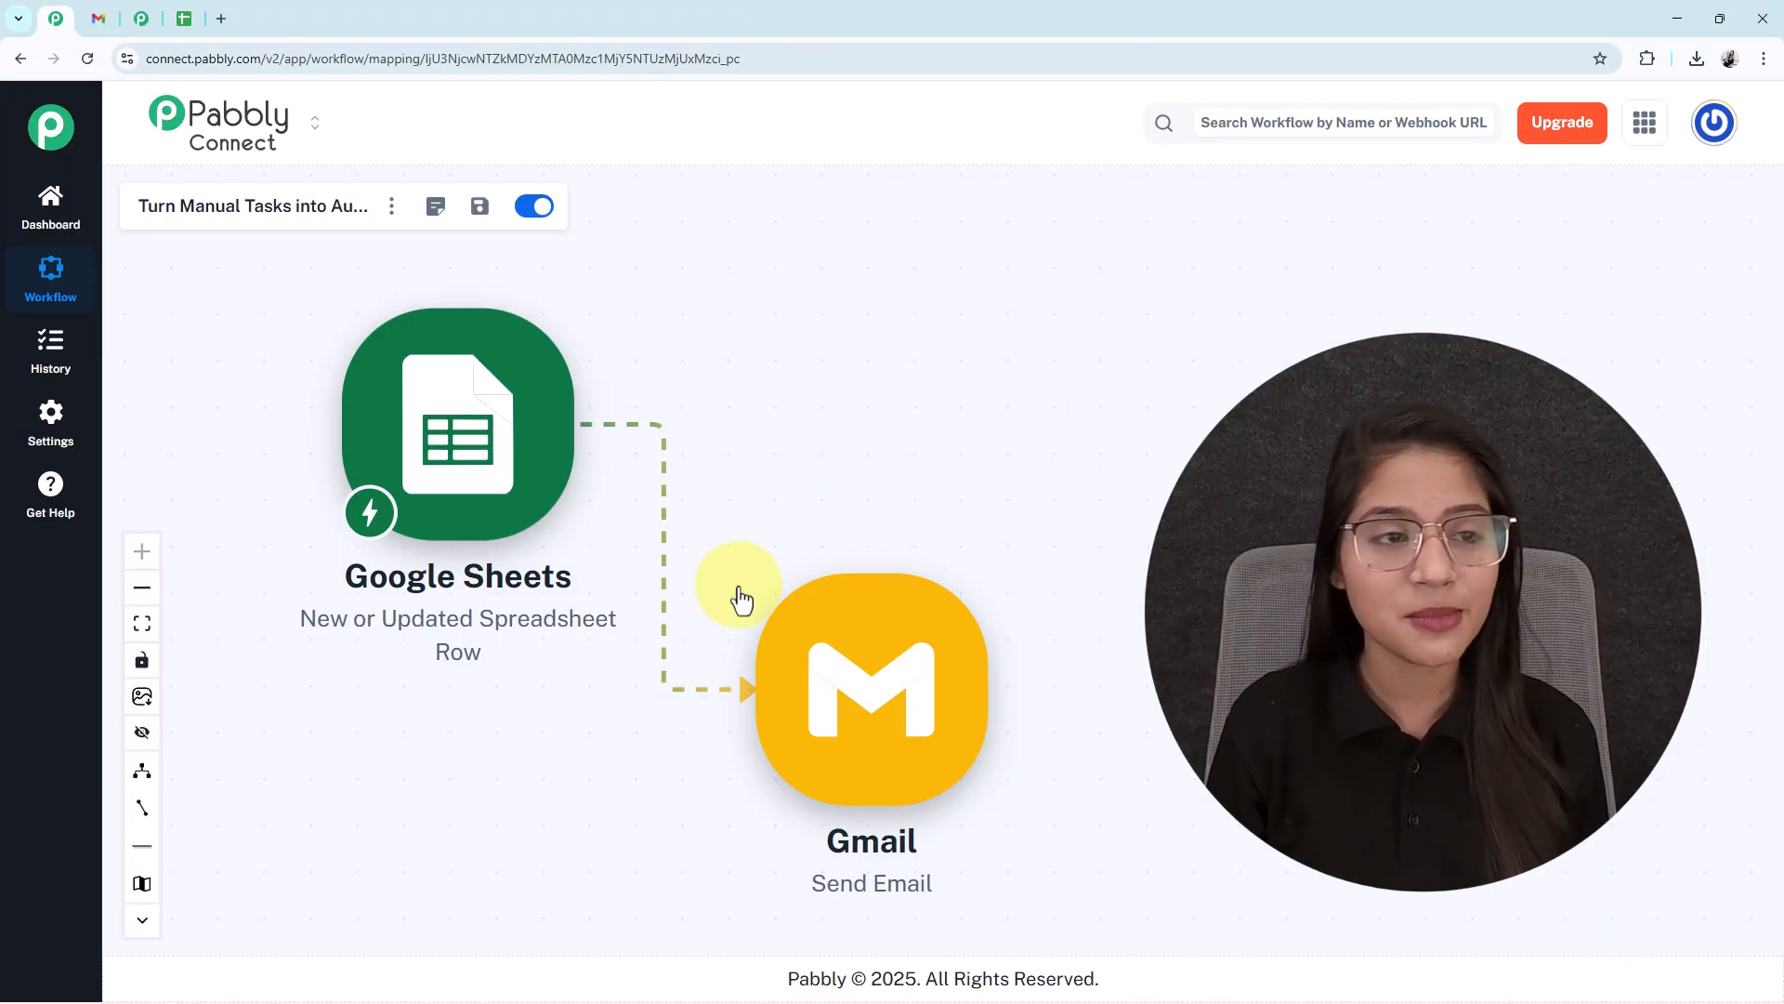
# - Switch to the Real Estate Leads spreadsheet that holds the 10 test leads
pyautogui.click(184, 18)
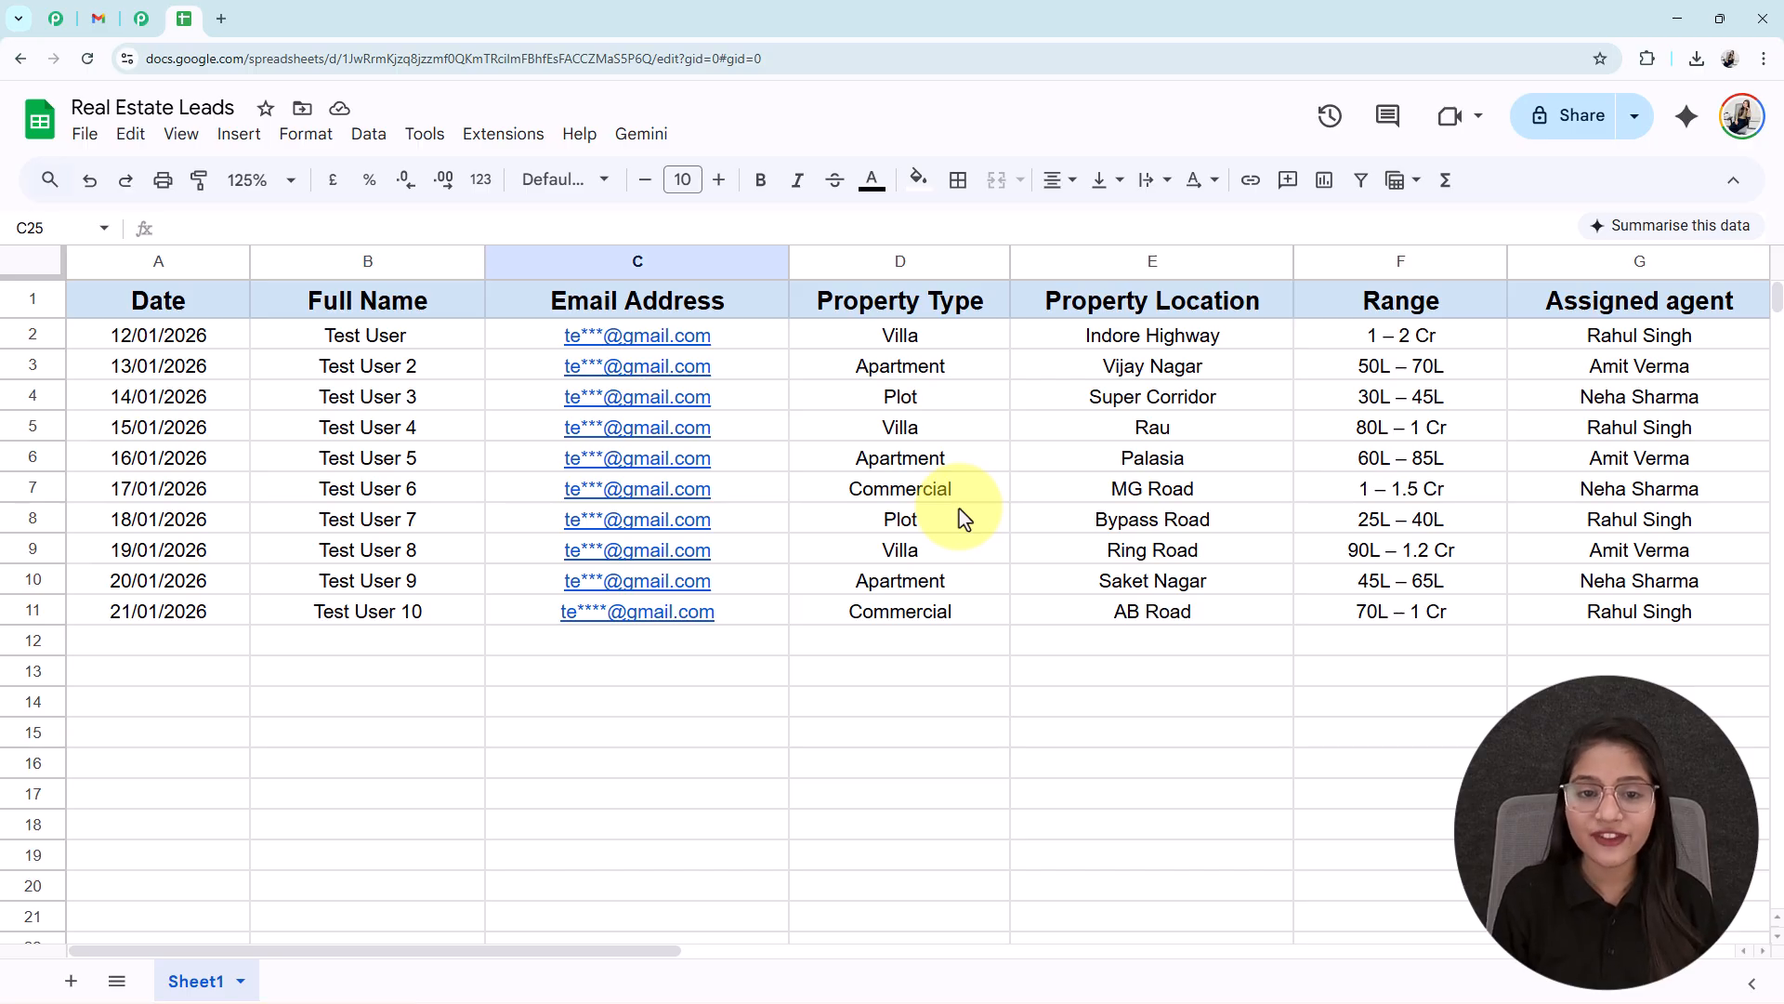
# - Move through the Pabbly and Sheets tabs to the 'Property Update for Indore Highway – Next Steps' email
pyautogui.click(64, 19)
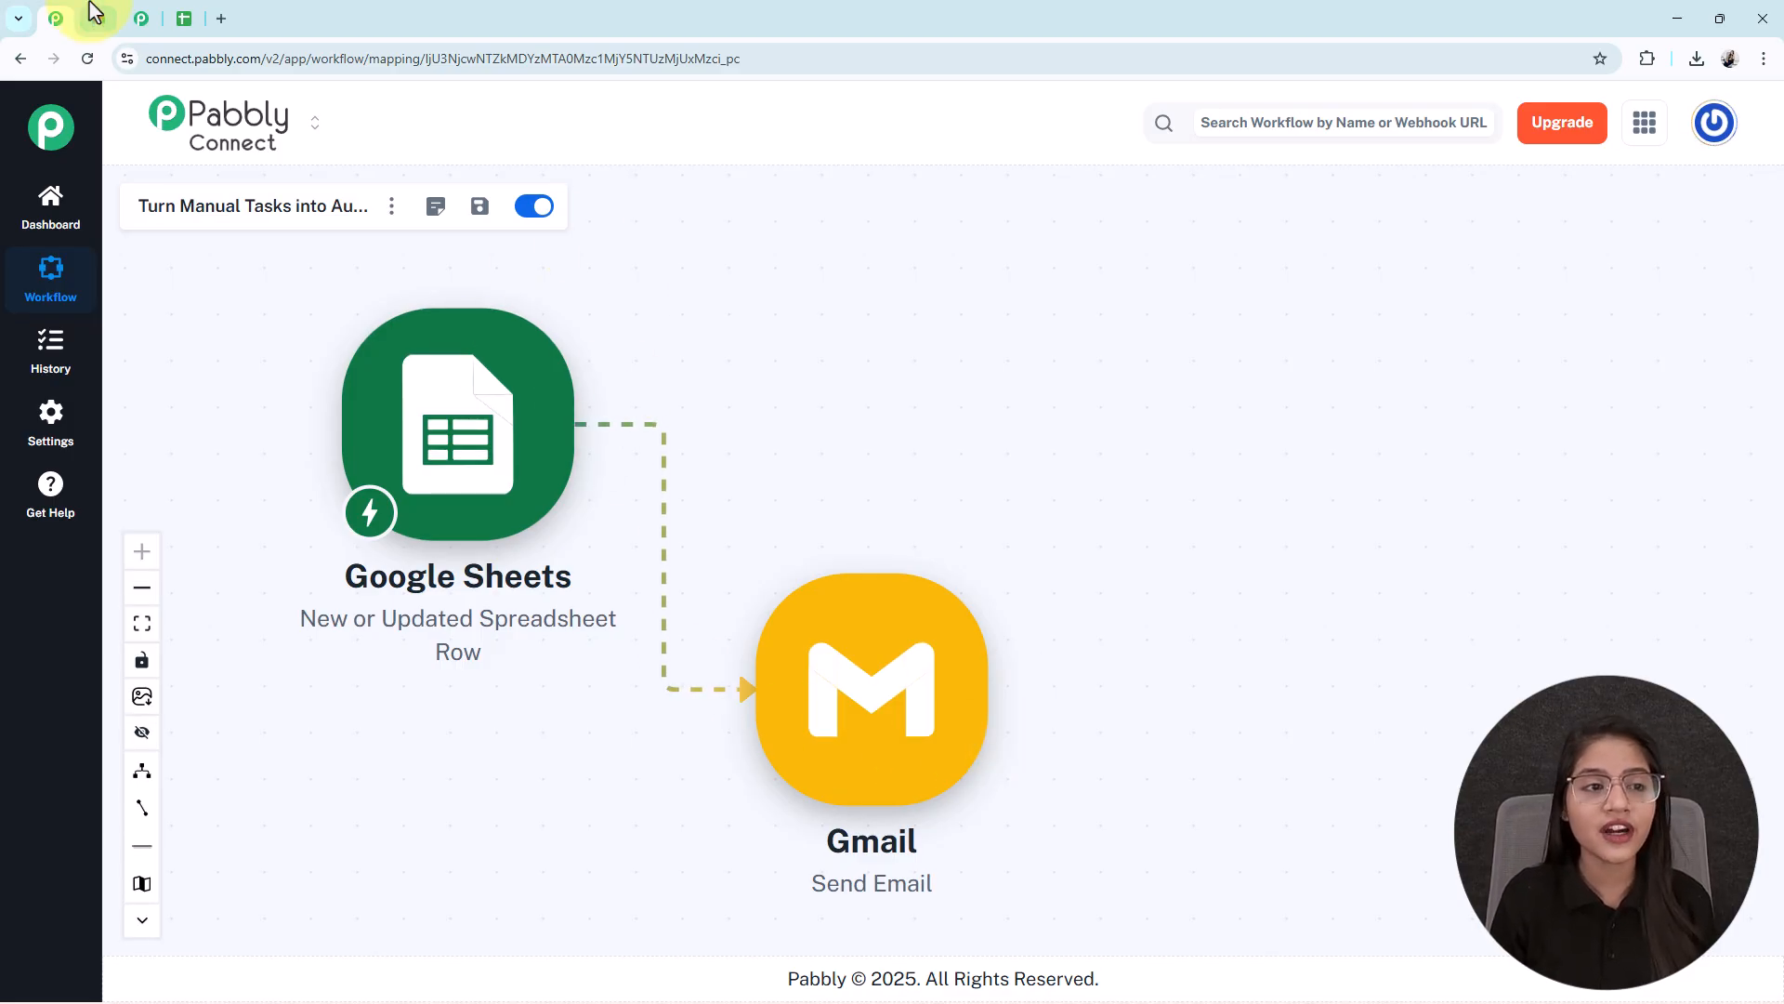
pyautogui.click(182, 19)
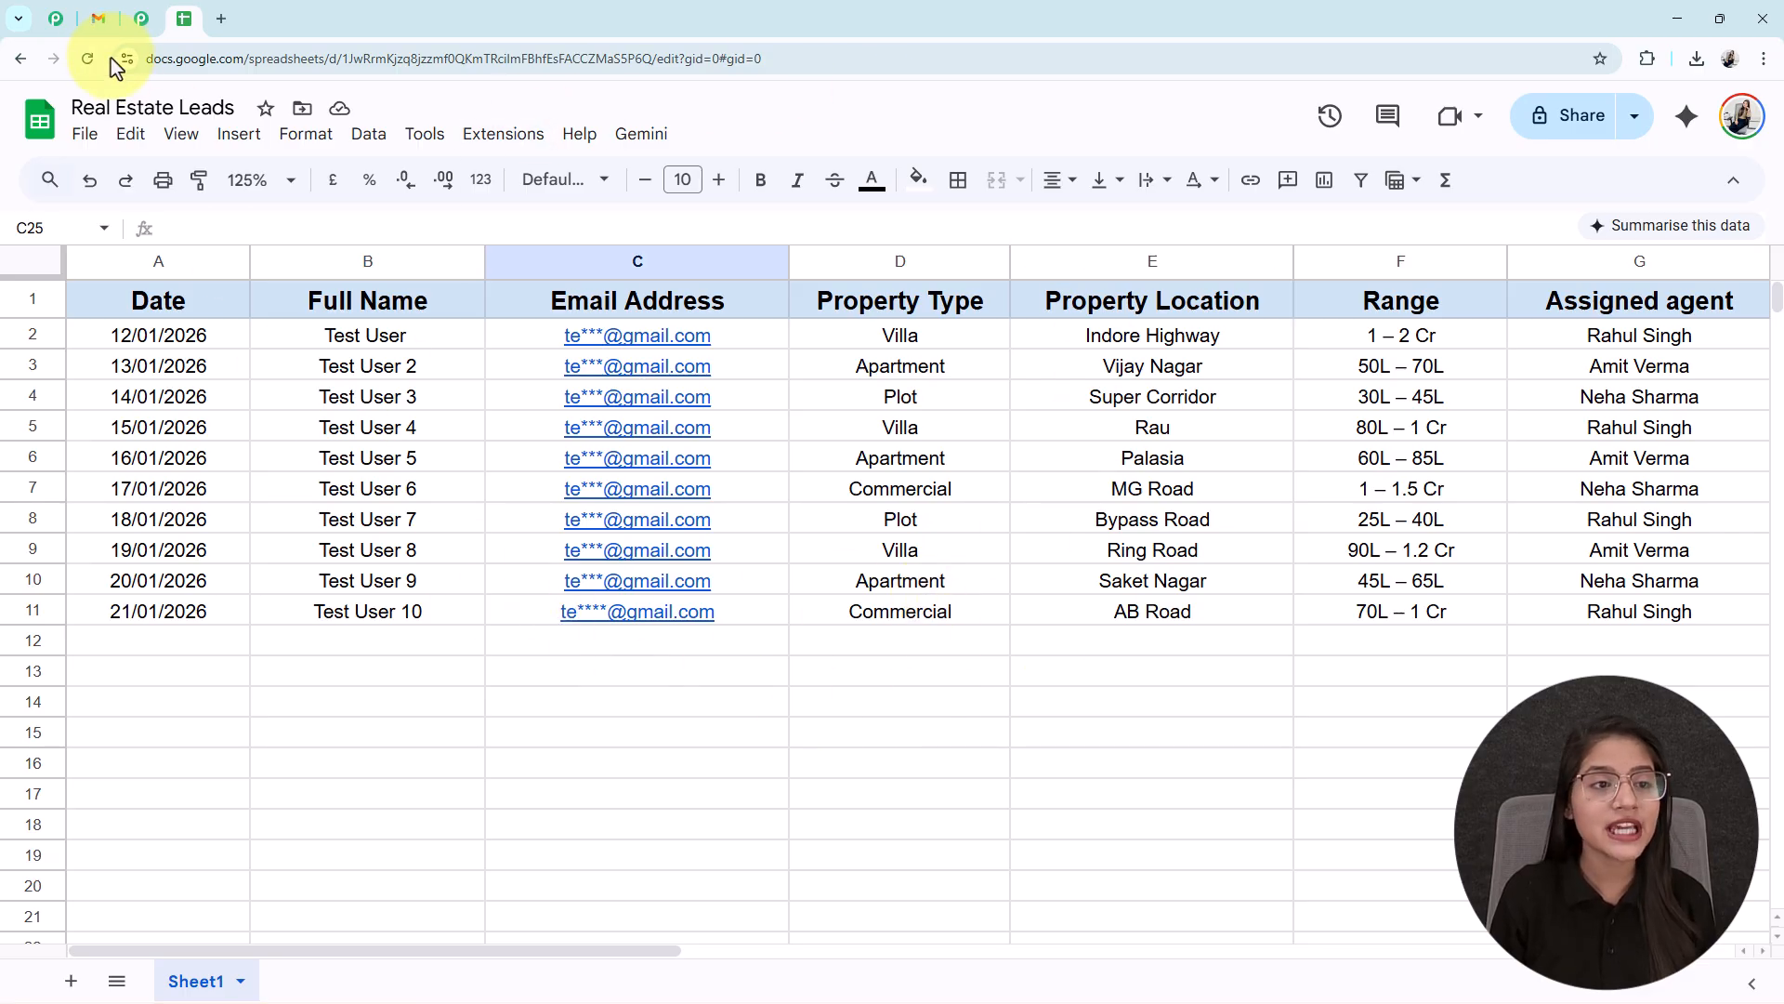
pyautogui.click(97, 19)
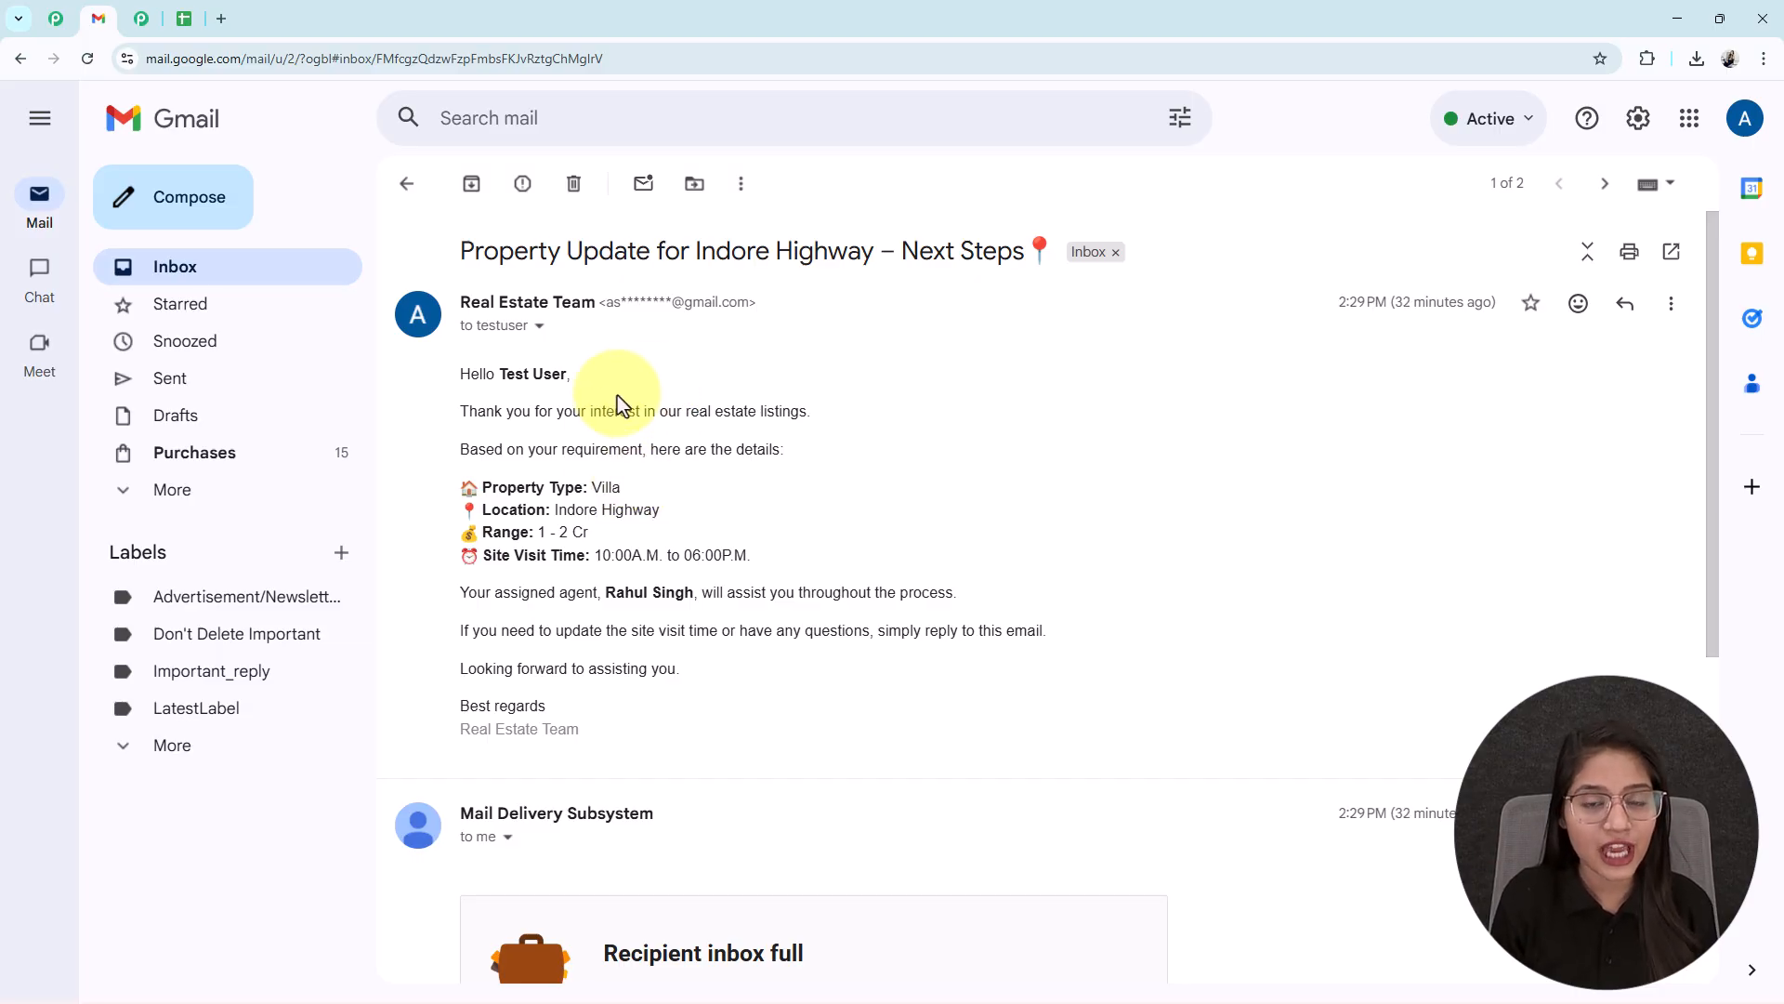
# - Compare the email's 'Test User' greeting and 'Villa' property type with the sheet's first lead
pyautogui.moveTo(495, 373); pyautogui.dragTo(589, 374)
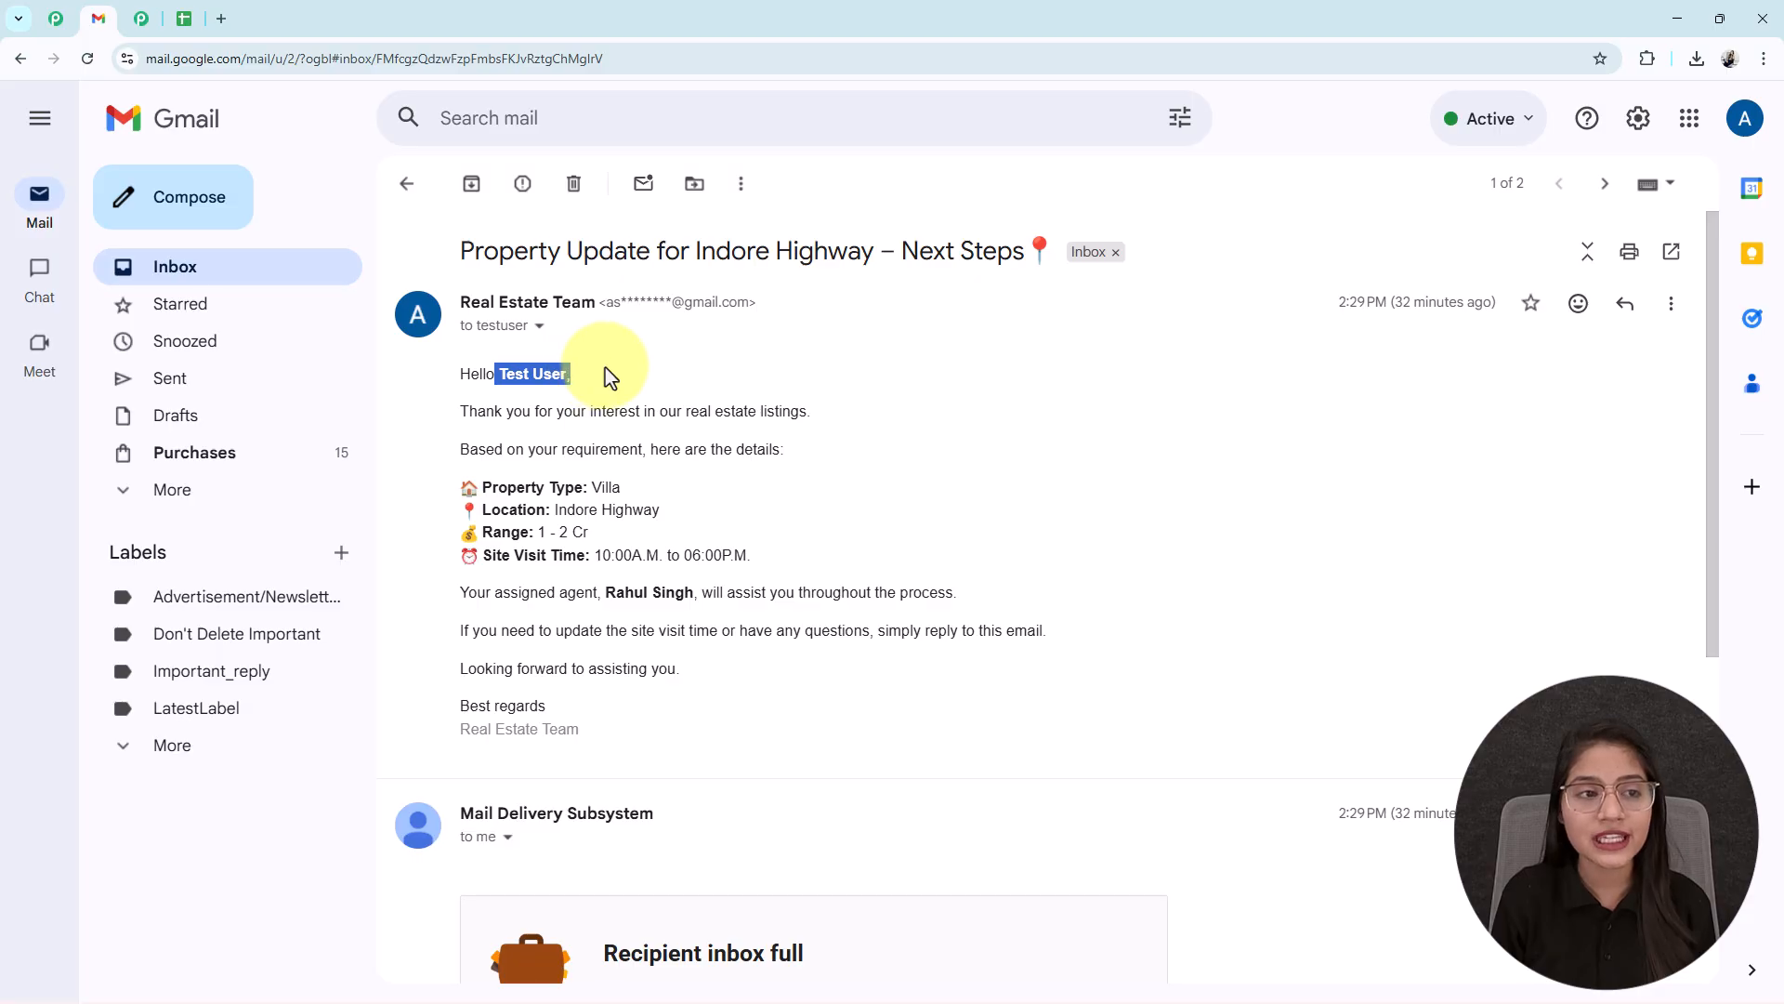
pyautogui.hotkey('ctrl', '4')
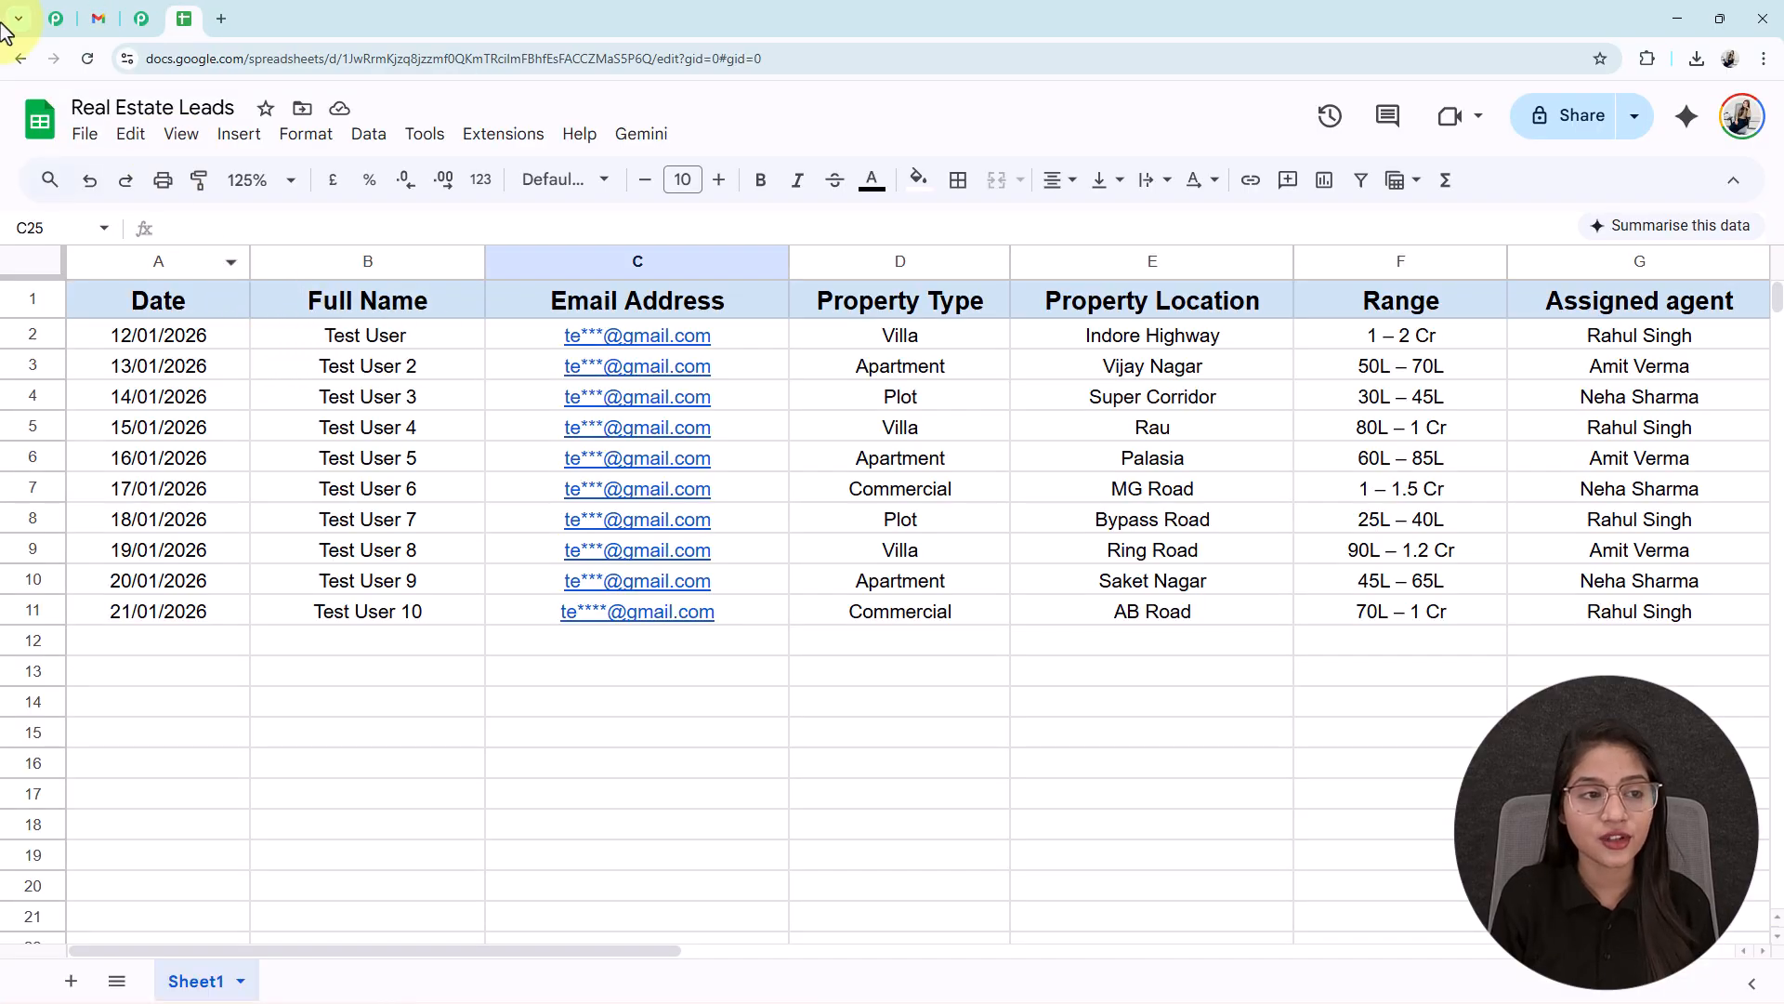
pyautogui.click(100, 18)
pyautogui.moveTo(591, 487); pyautogui.dragTo(667, 477)
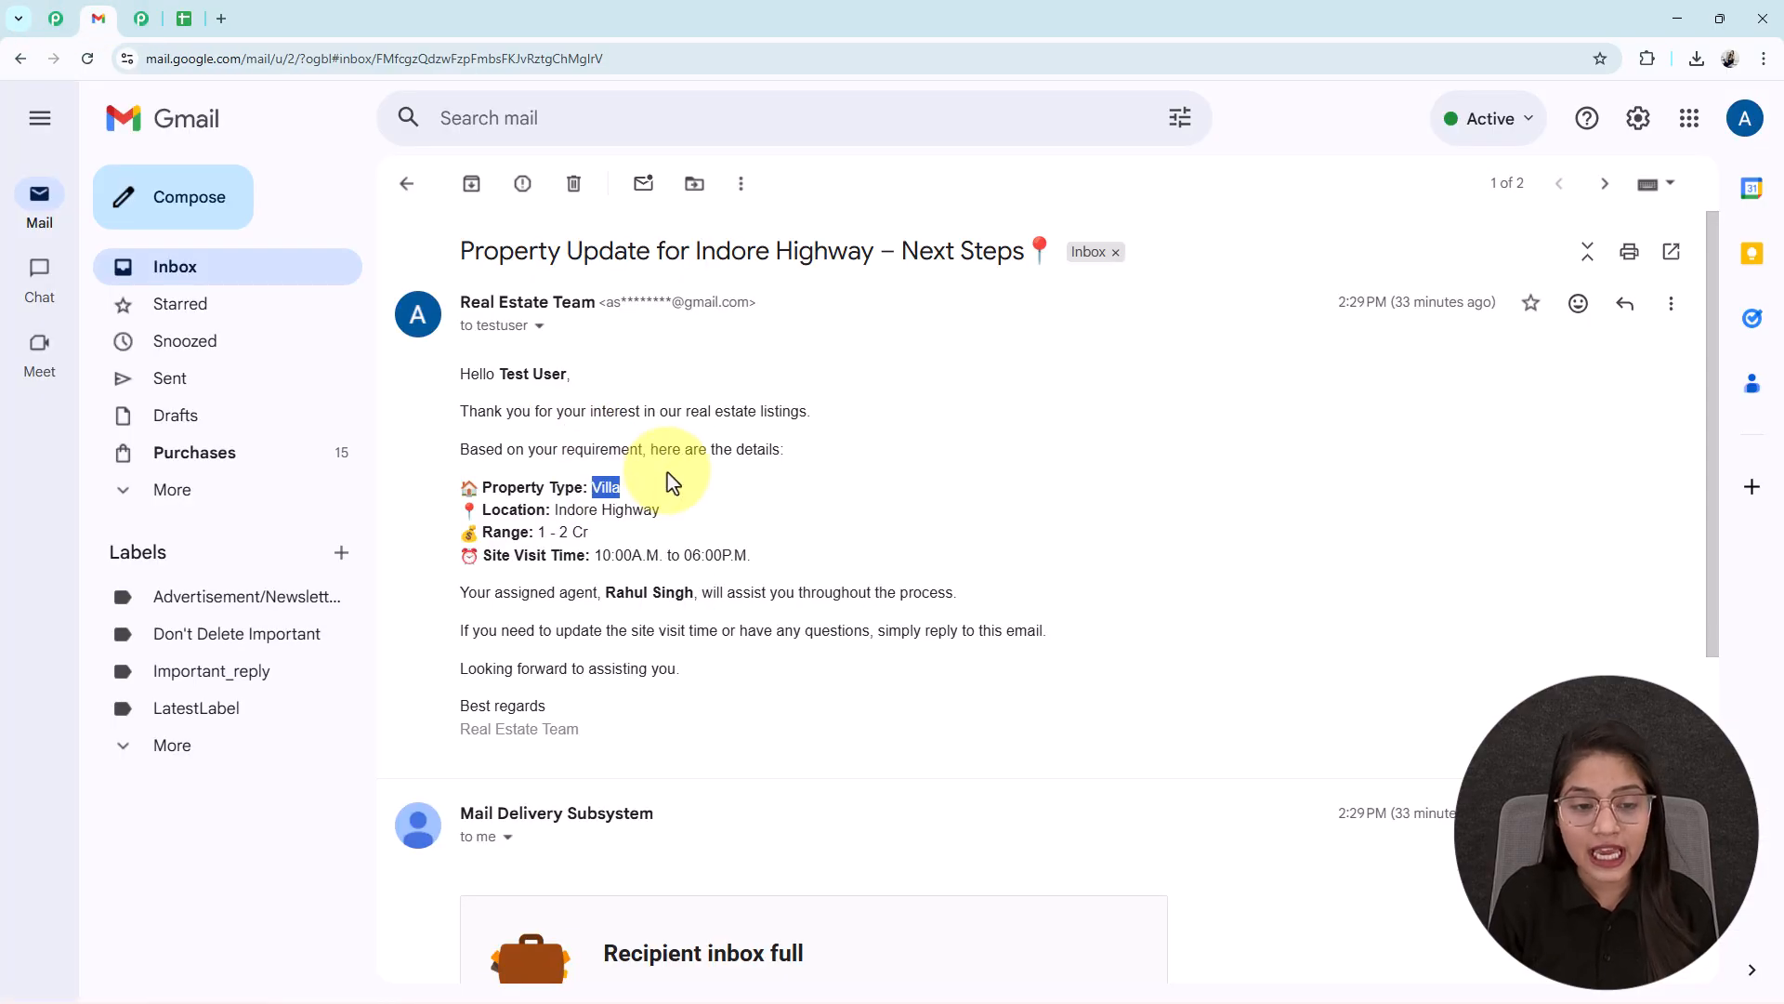
pyautogui.click(560, 548)
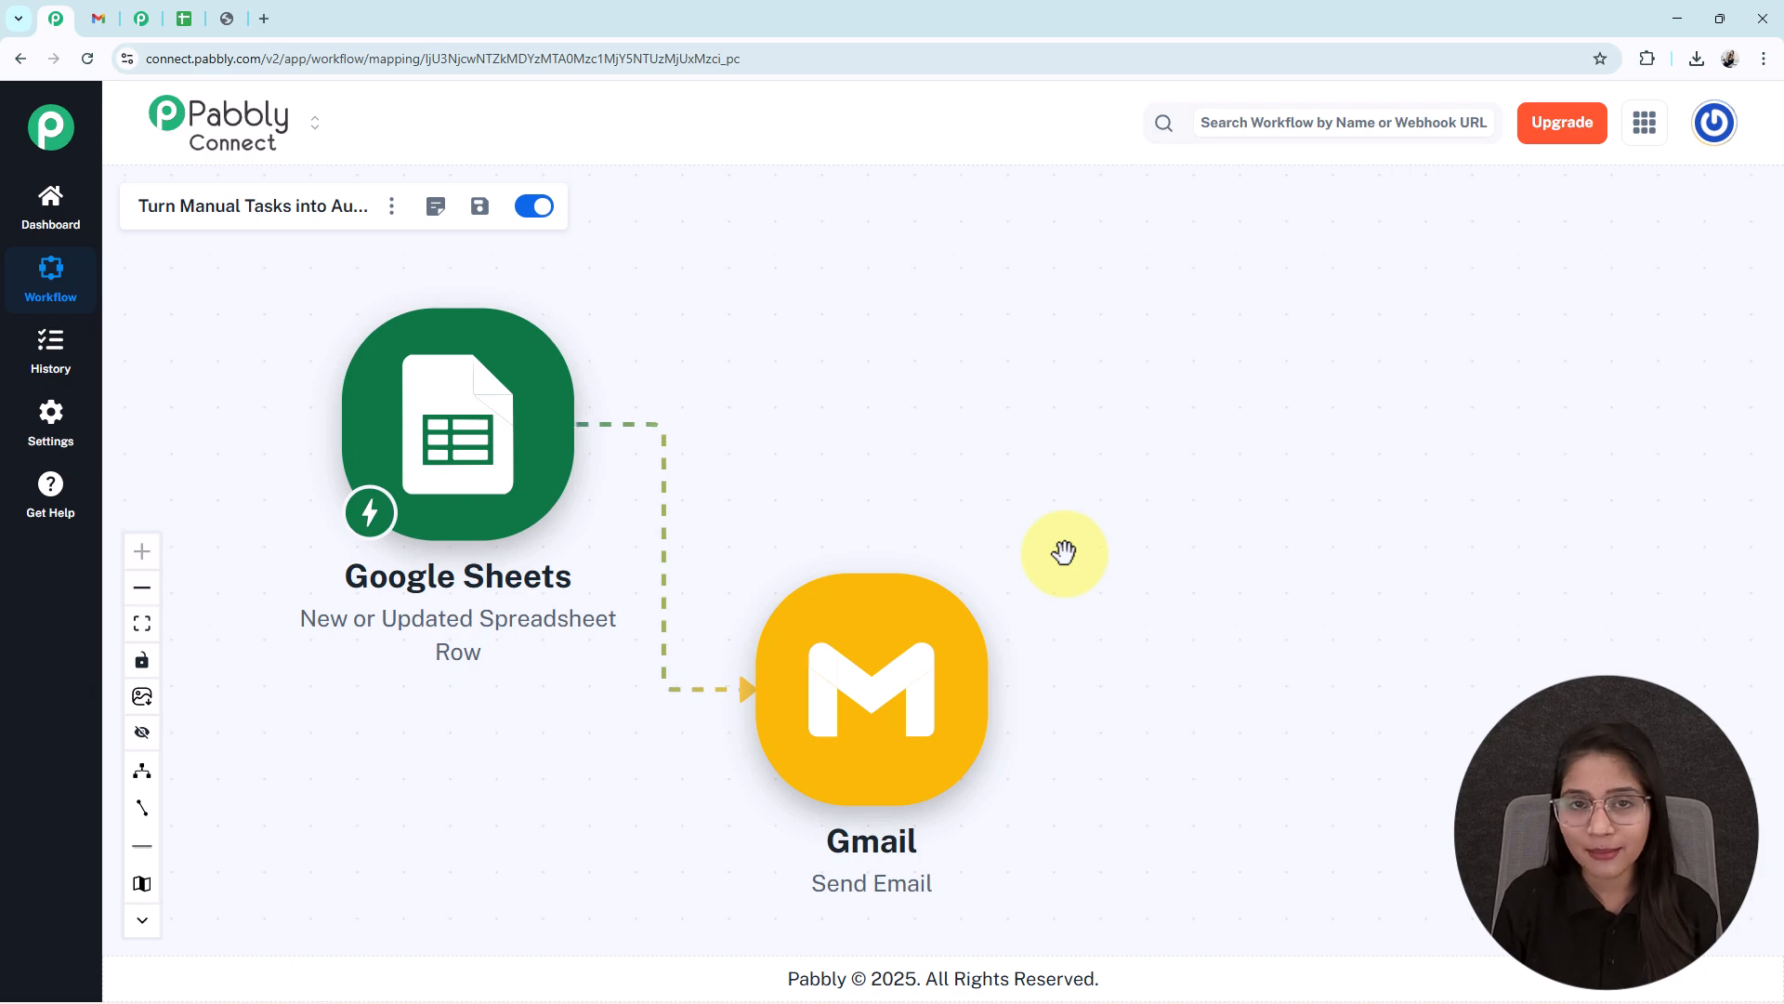
pyautogui.click(226, 20)
pyautogui.scroll(-3, 757, 784)
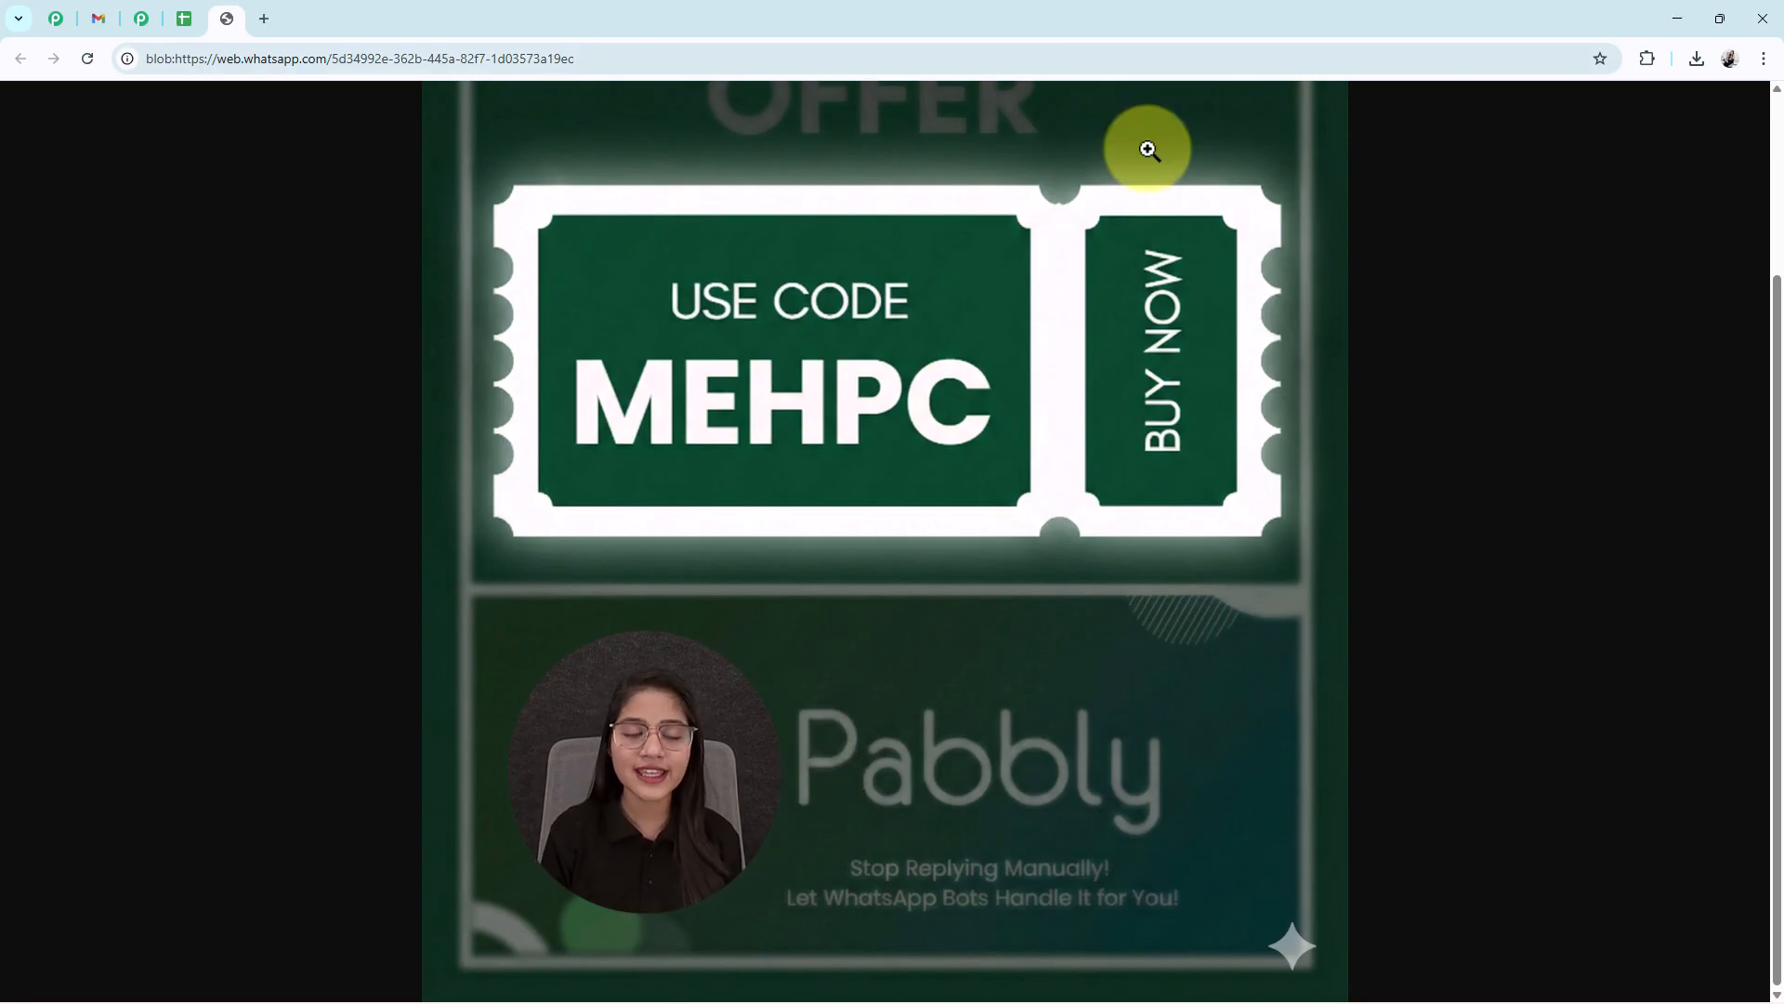
pyautogui.click(55, 18)
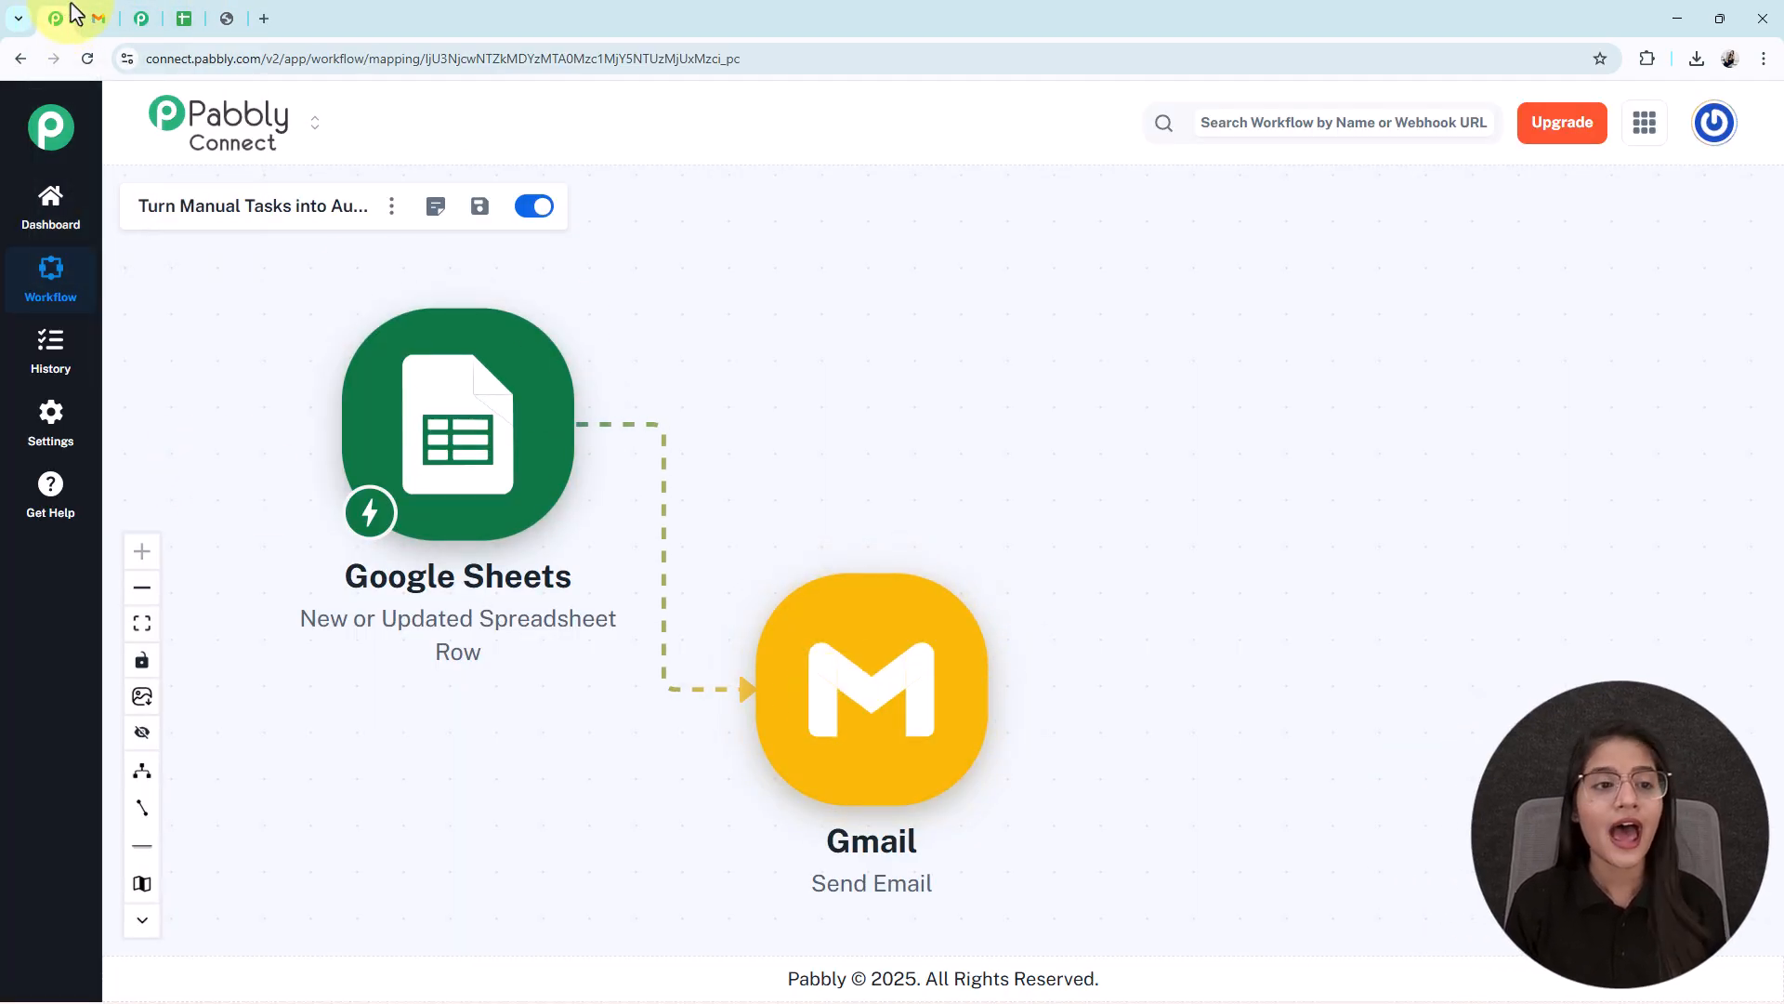
# - Load the pabbly.com/connect website in a new browser tab
pyautogui.click(261, 18)
pyautogui.click(656, 65)
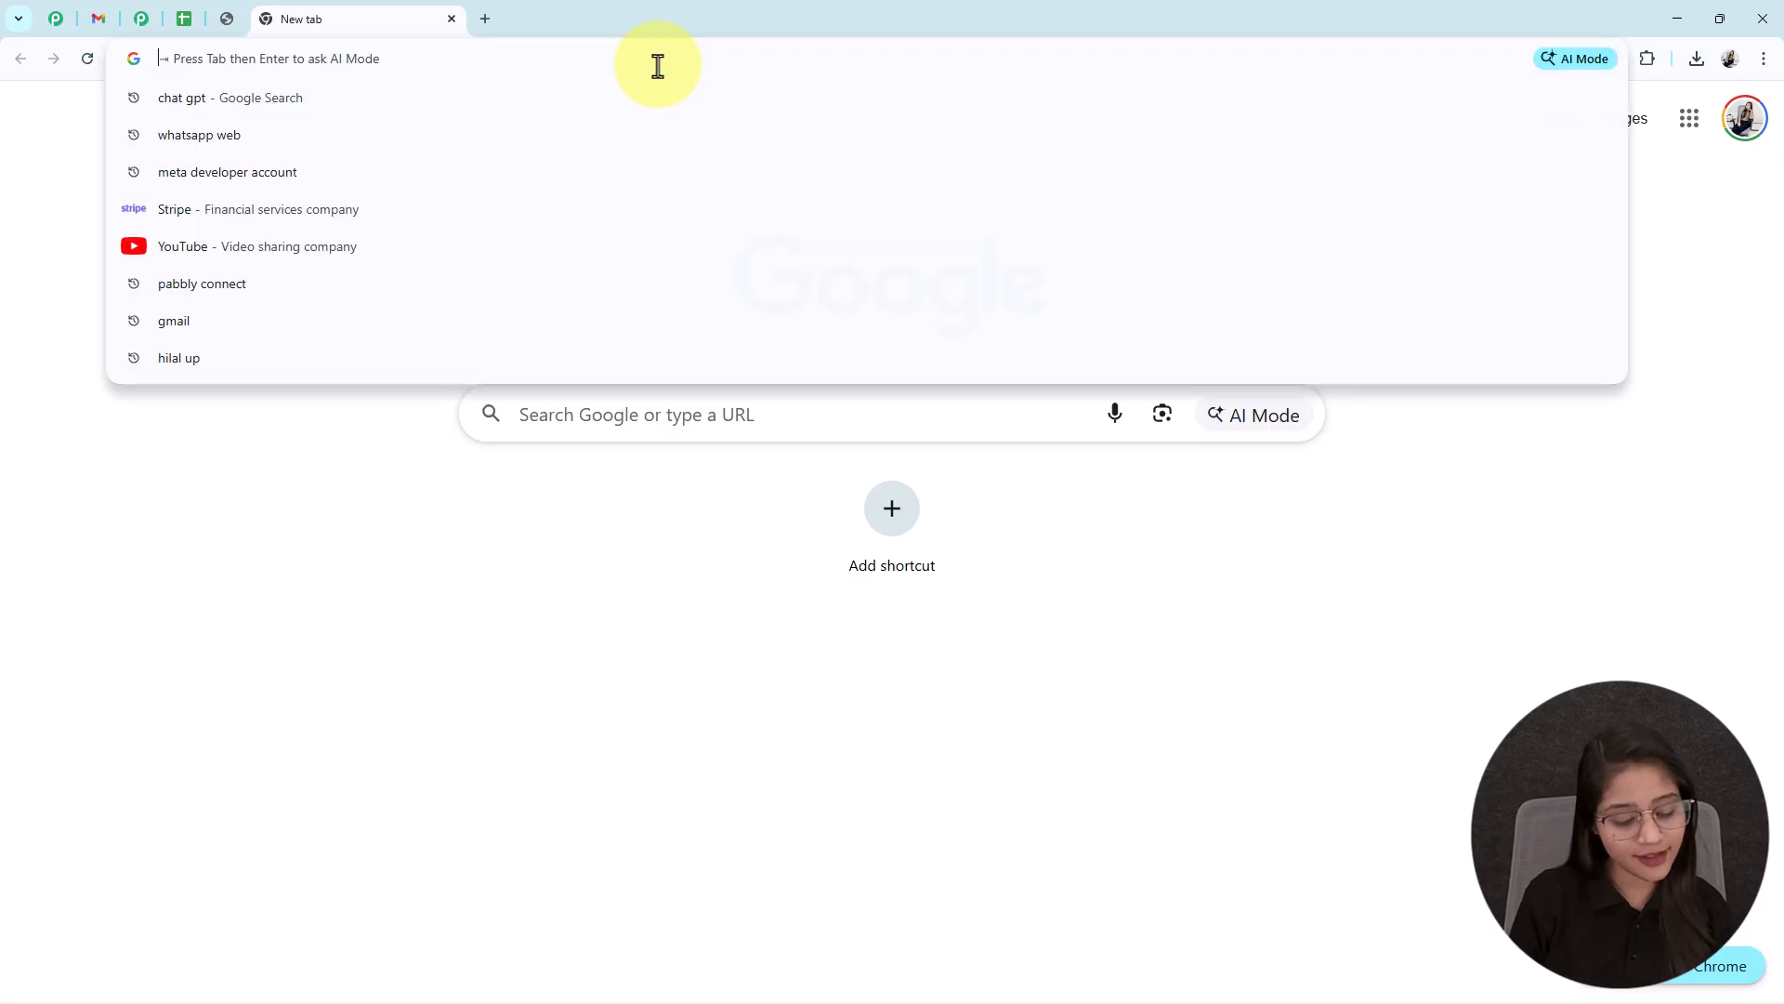
pyautogui.write('pabbly.com/chatflow')
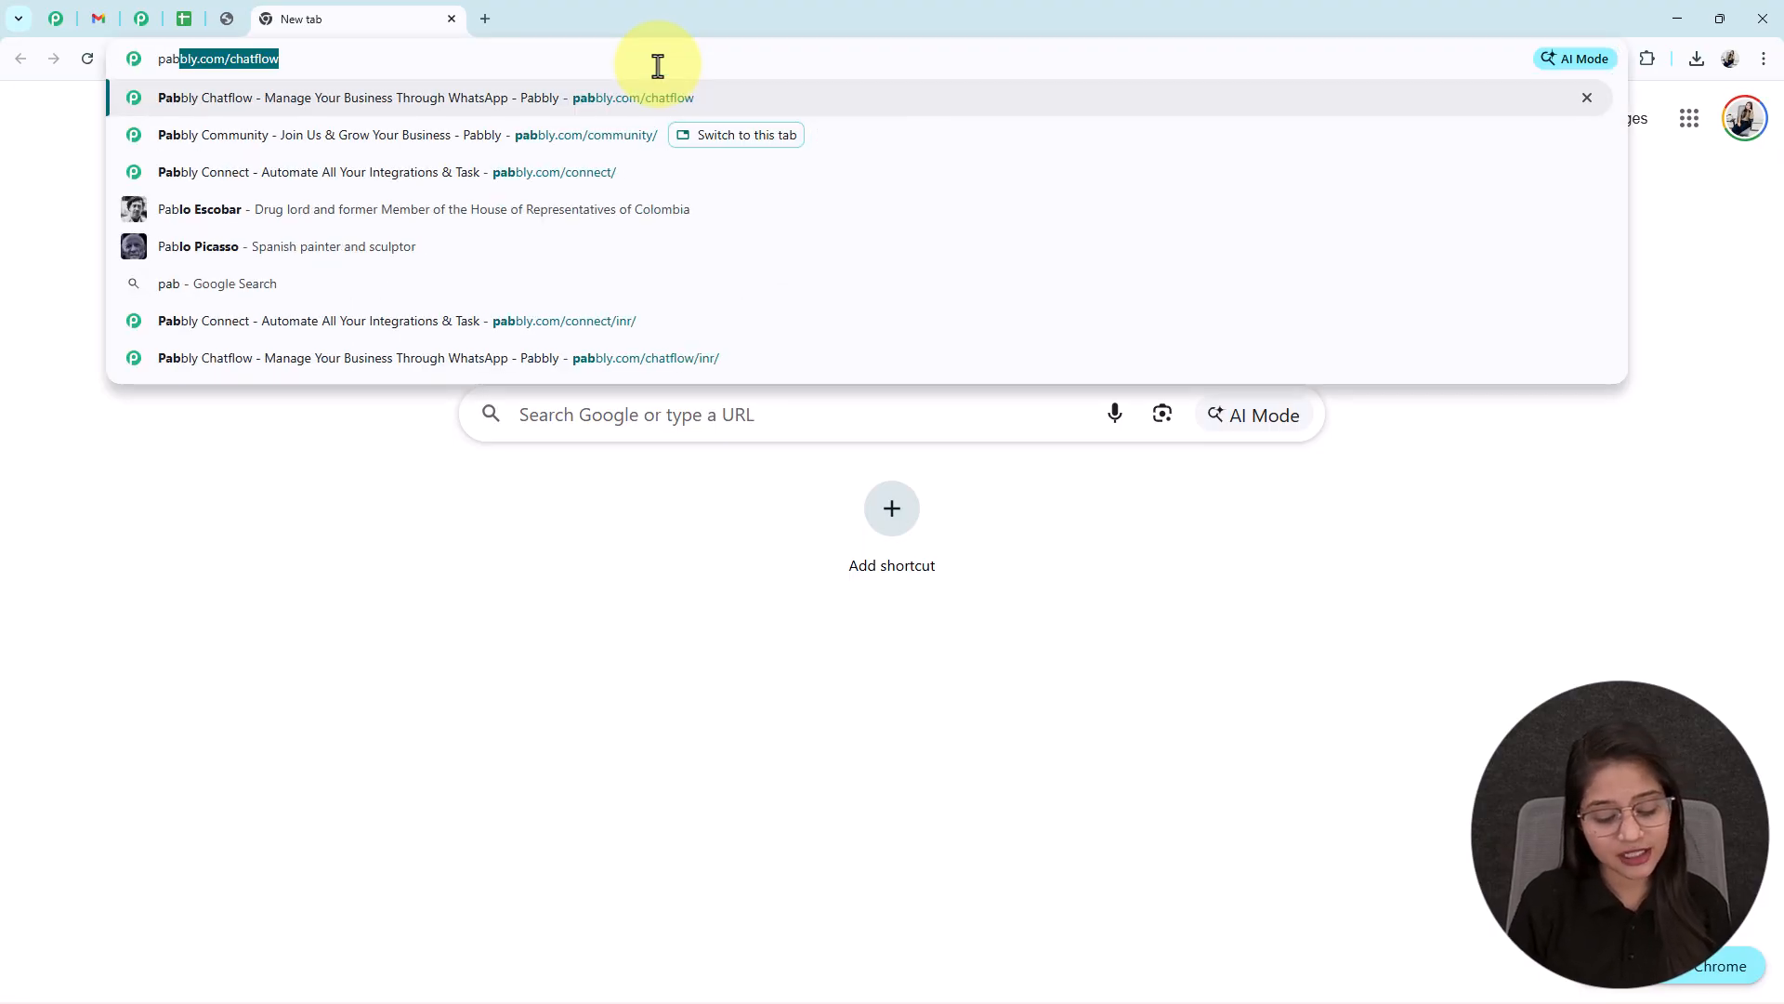
pyautogui.press('Down')
pyautogui.press('Down')
pyautogui.press('Return')
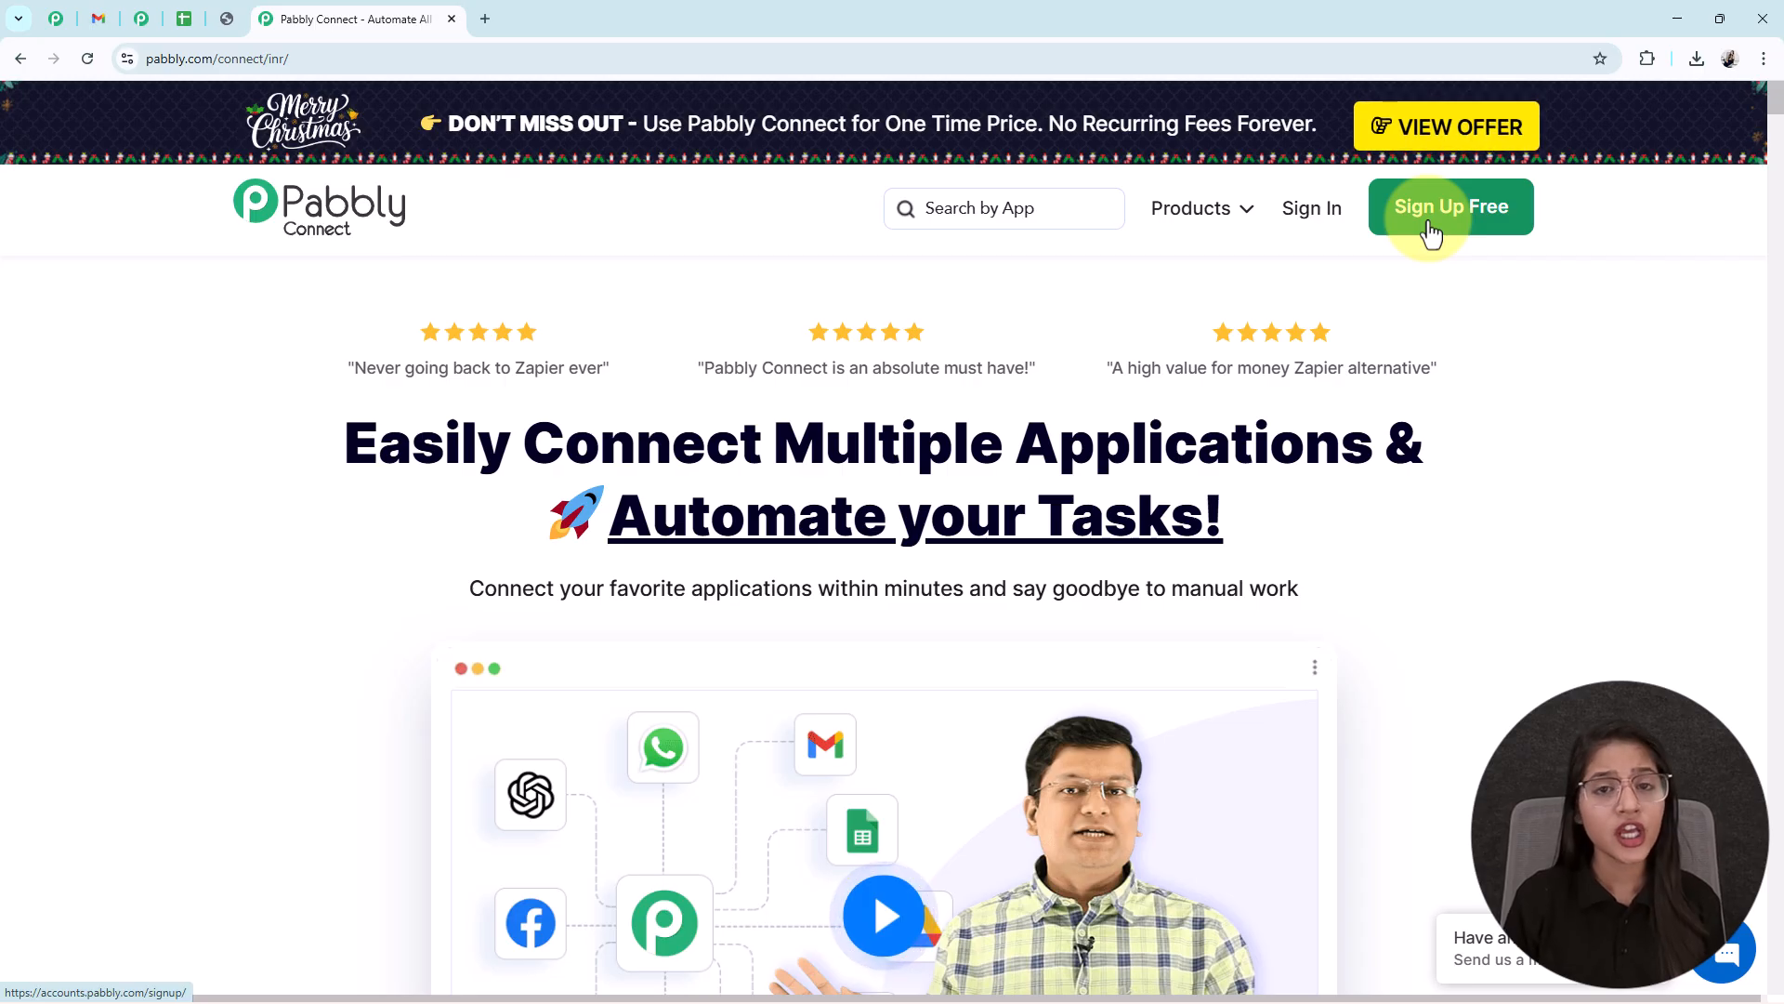
# - Sign in and open the Pabbly Connect app from the All Pabbly Apps page
pyautogui.click(1326, 228)
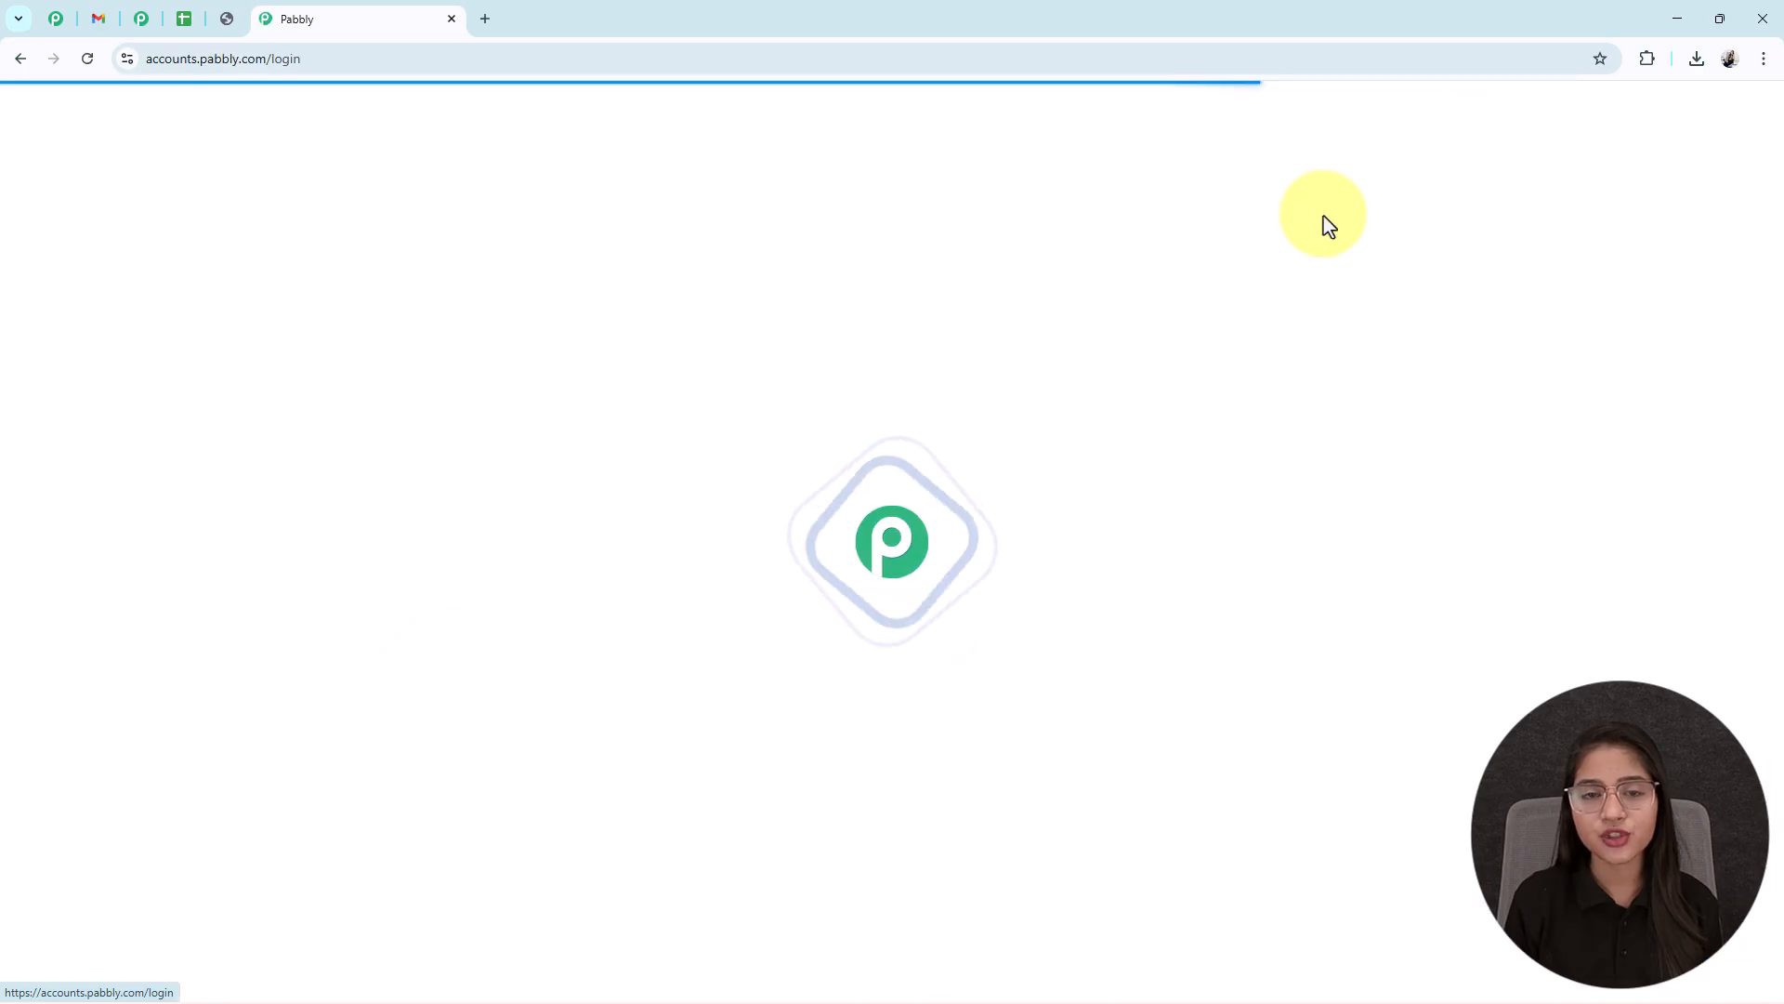
pyautogui.moveTo(199, 410); pyautogui.dragTo(450, 443)
pyautogui.click(279, 516)
pyautogui.click(224, 581)
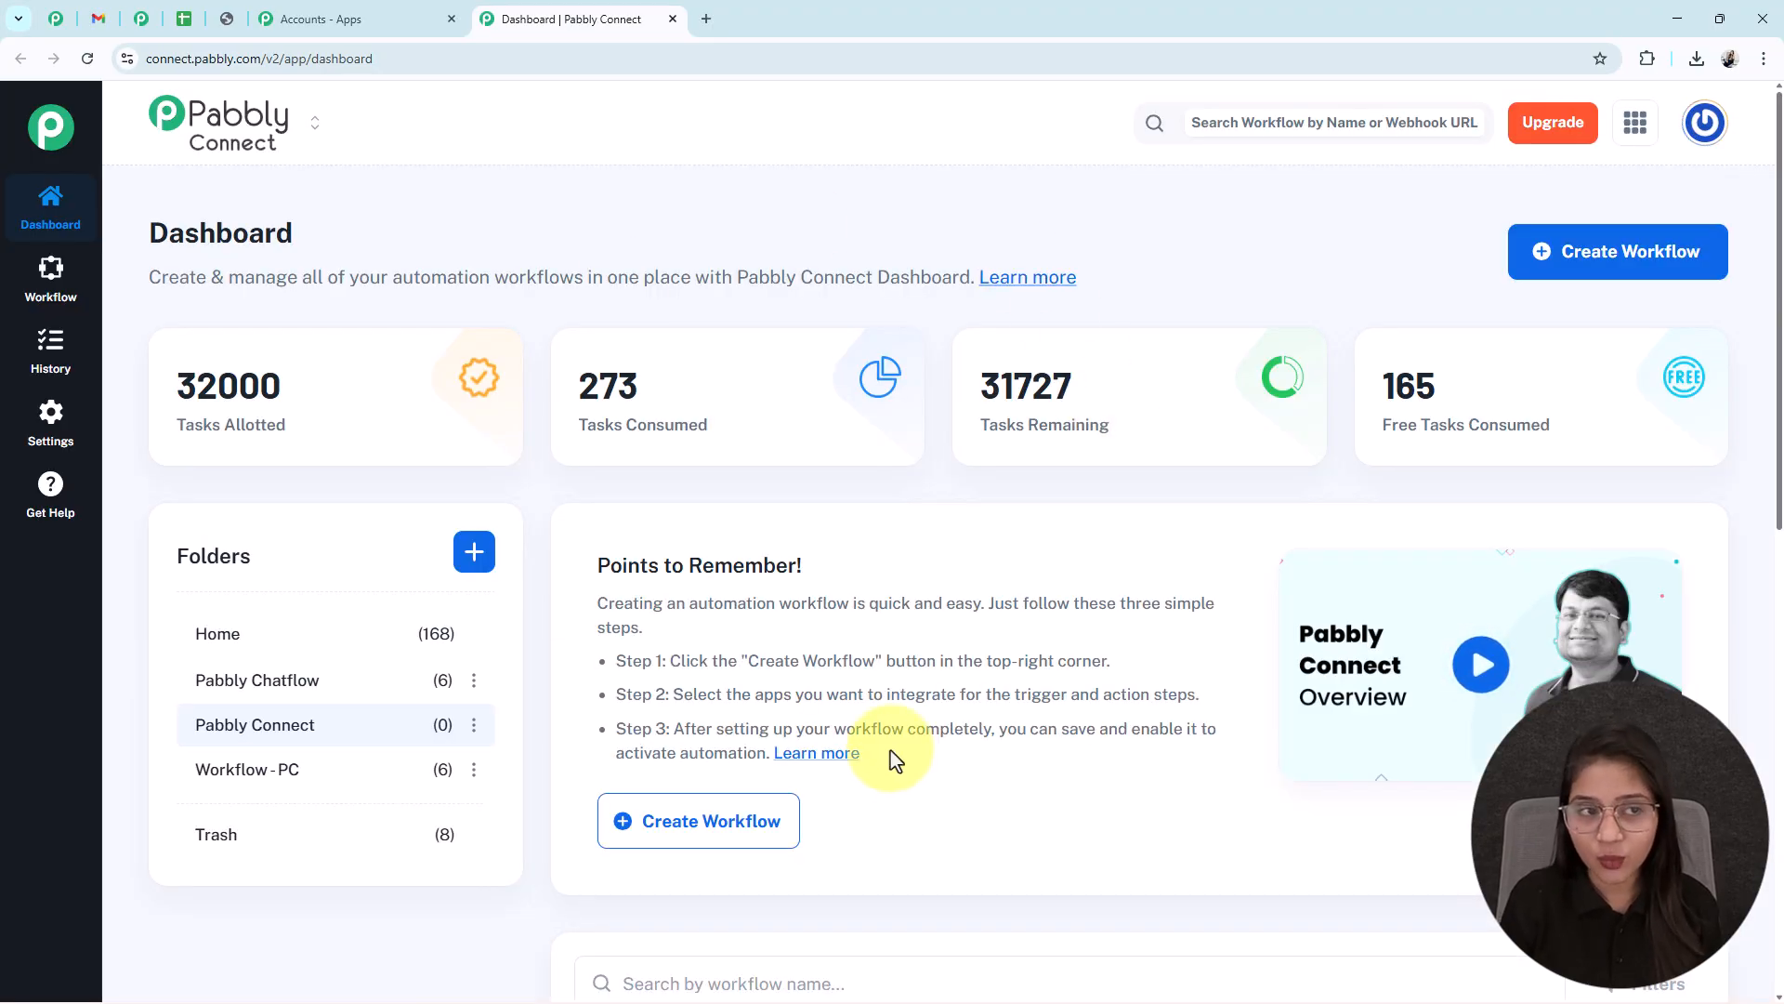
# - Create a New (Beta) workflow named 'Turn Manual Tasks into Automation in 5 Mins' in folder Pabbly Connect
pyautogui.click(1563, 270)
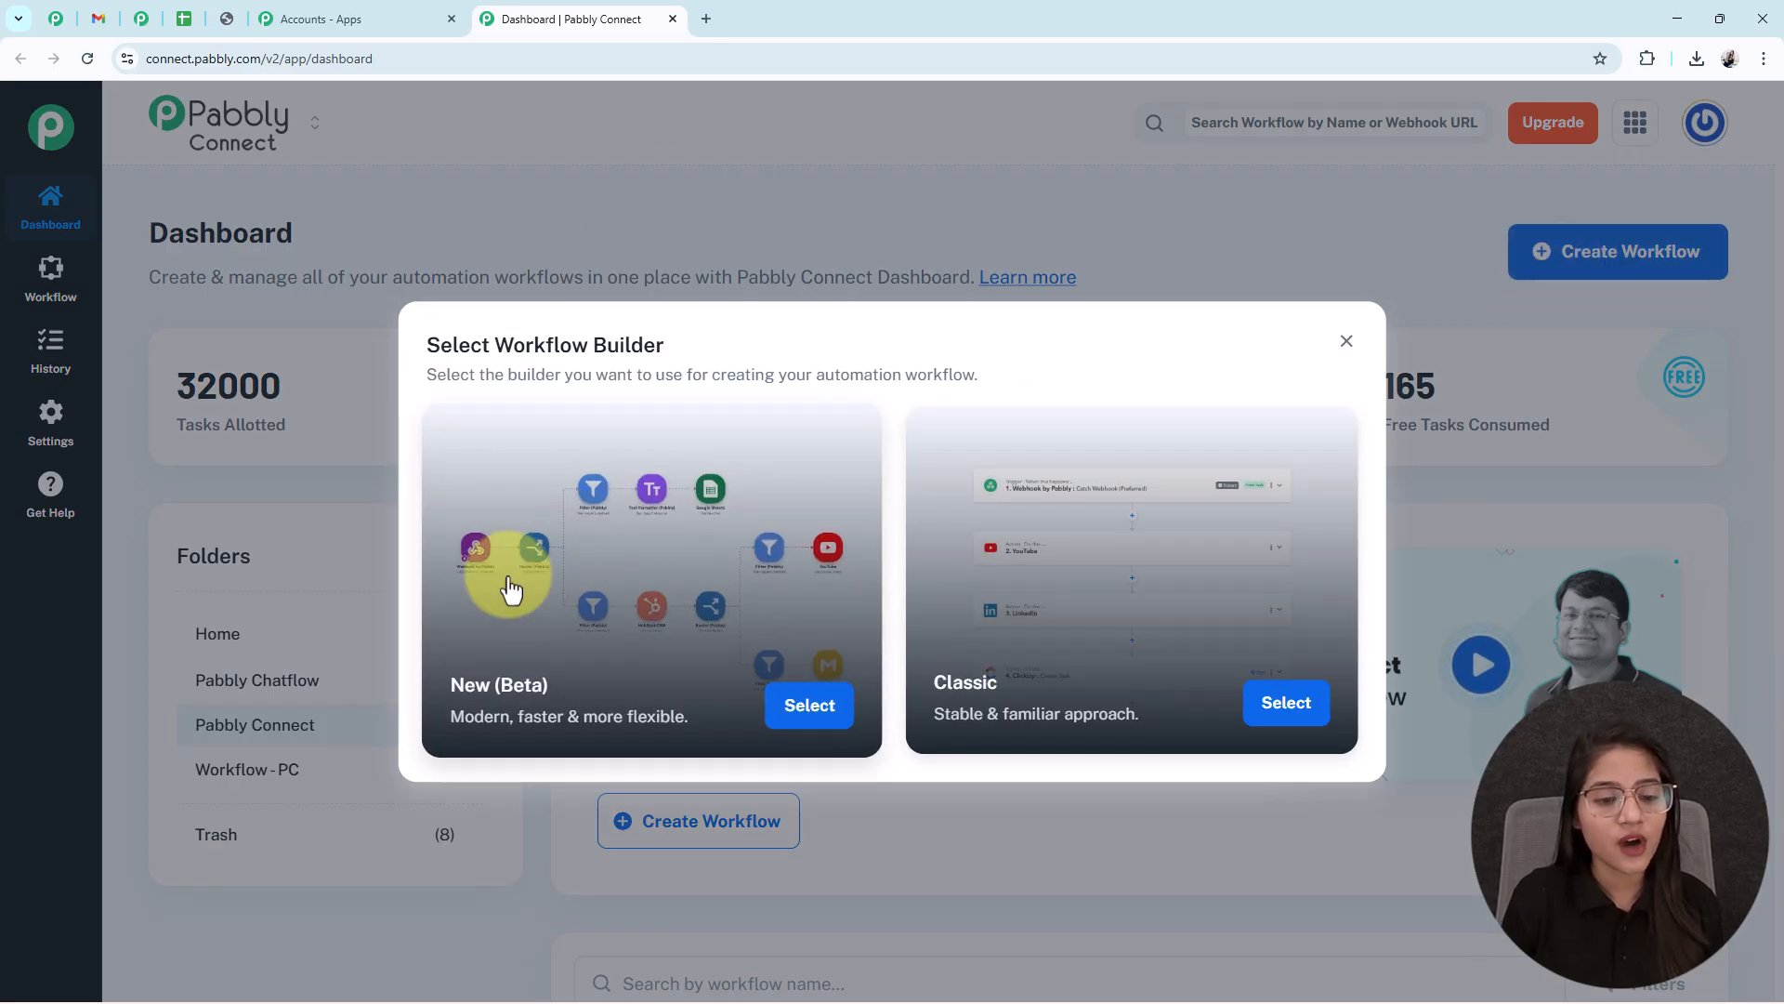
pyautogui.click(810, 706)
pyautogui.moveTo(860, 464); pyautogui.dragTo(478, 491)
pyautogui.write('Turn Manual Tasks into Automation in 5 Mins')
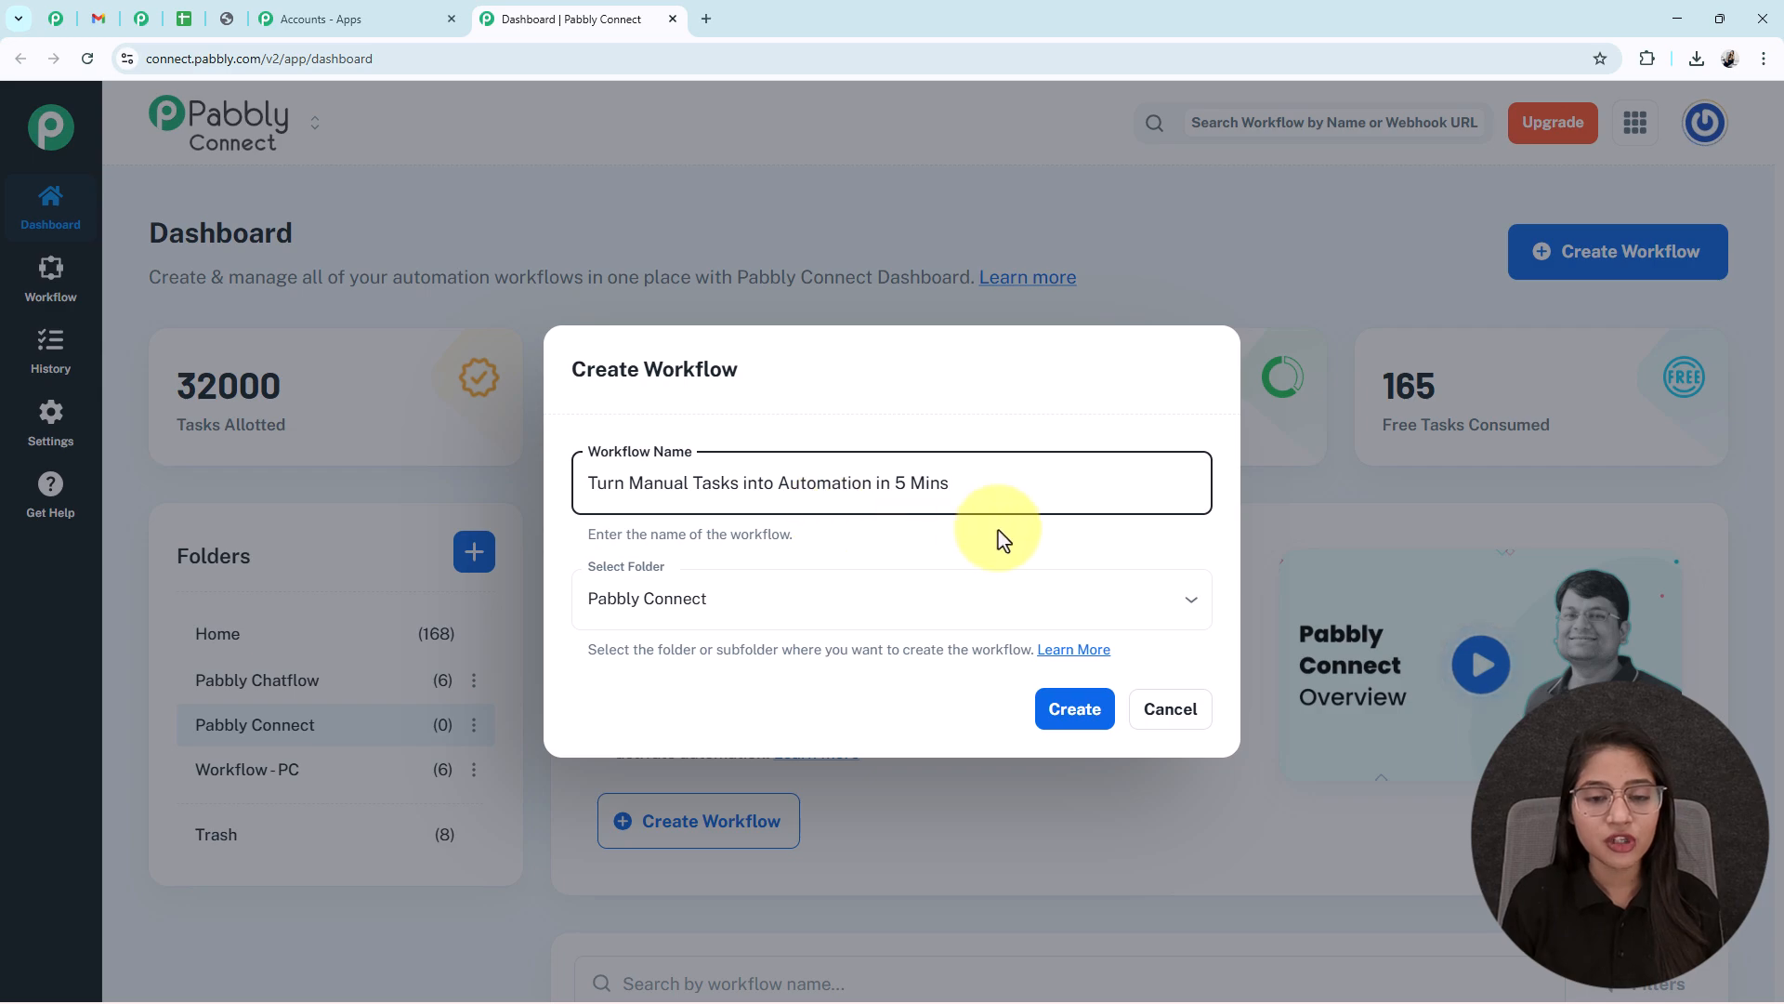
pyautogui.click(665, 609)
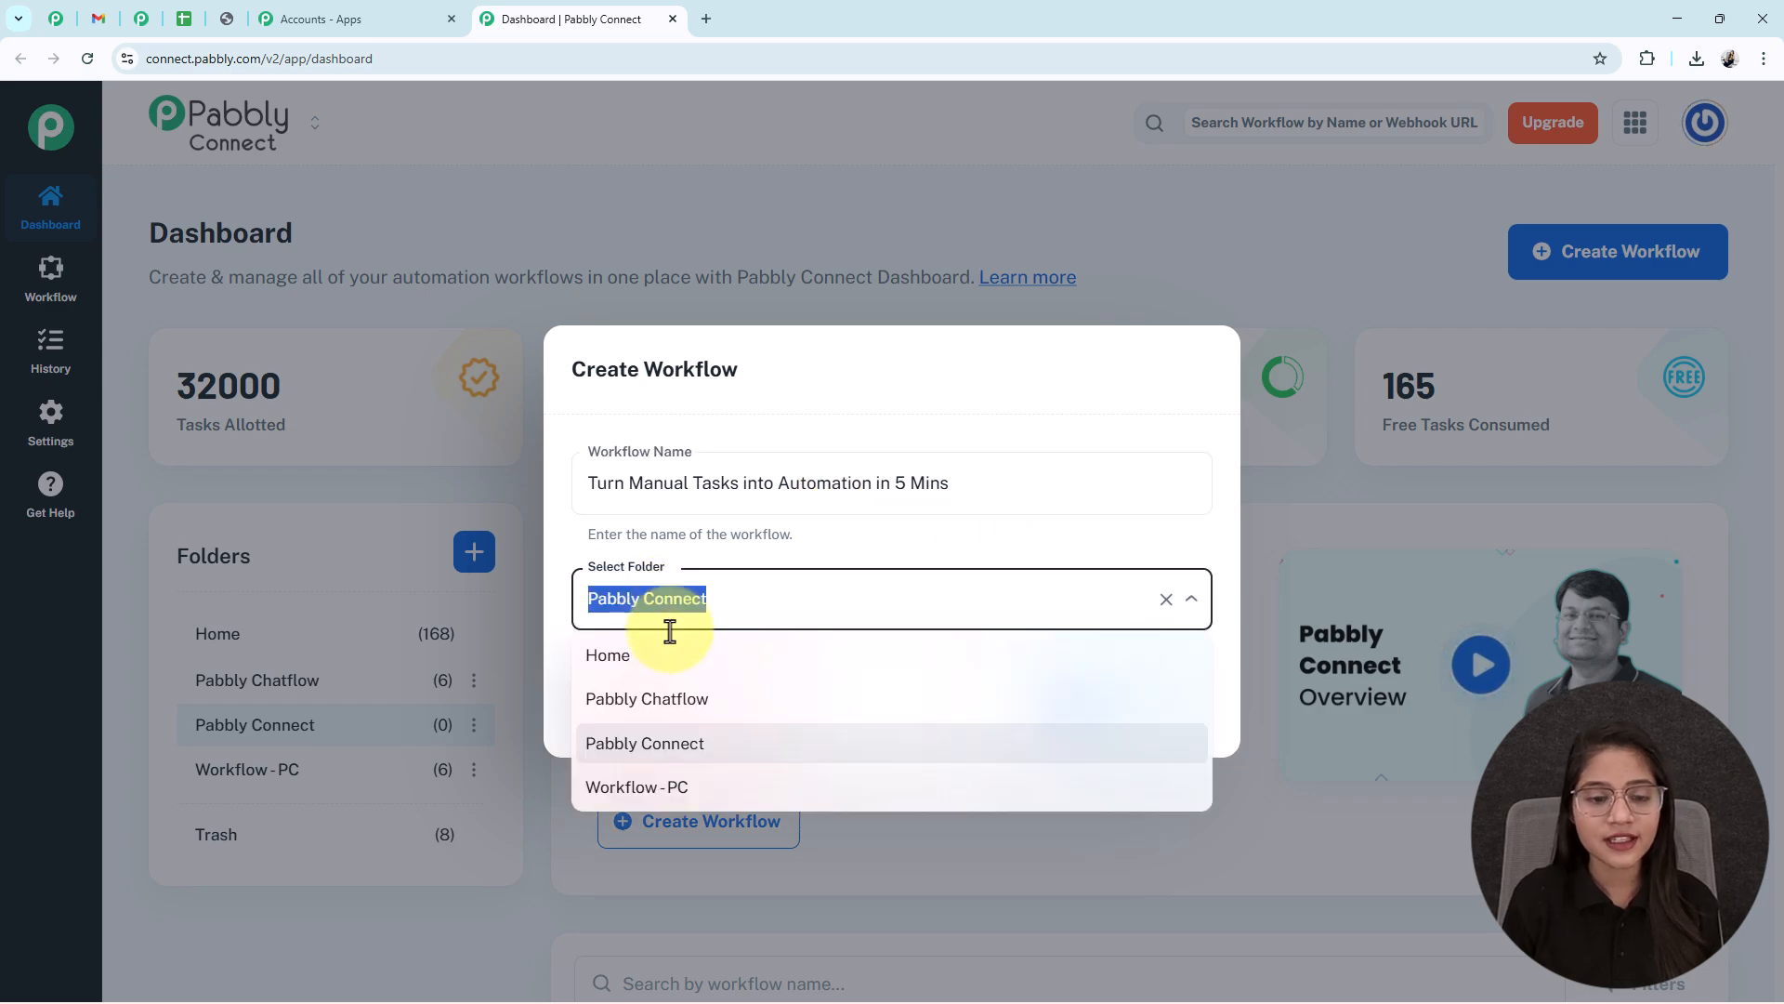
pyautogui.click(677, 743)
pyautogui.click(1084, 725)
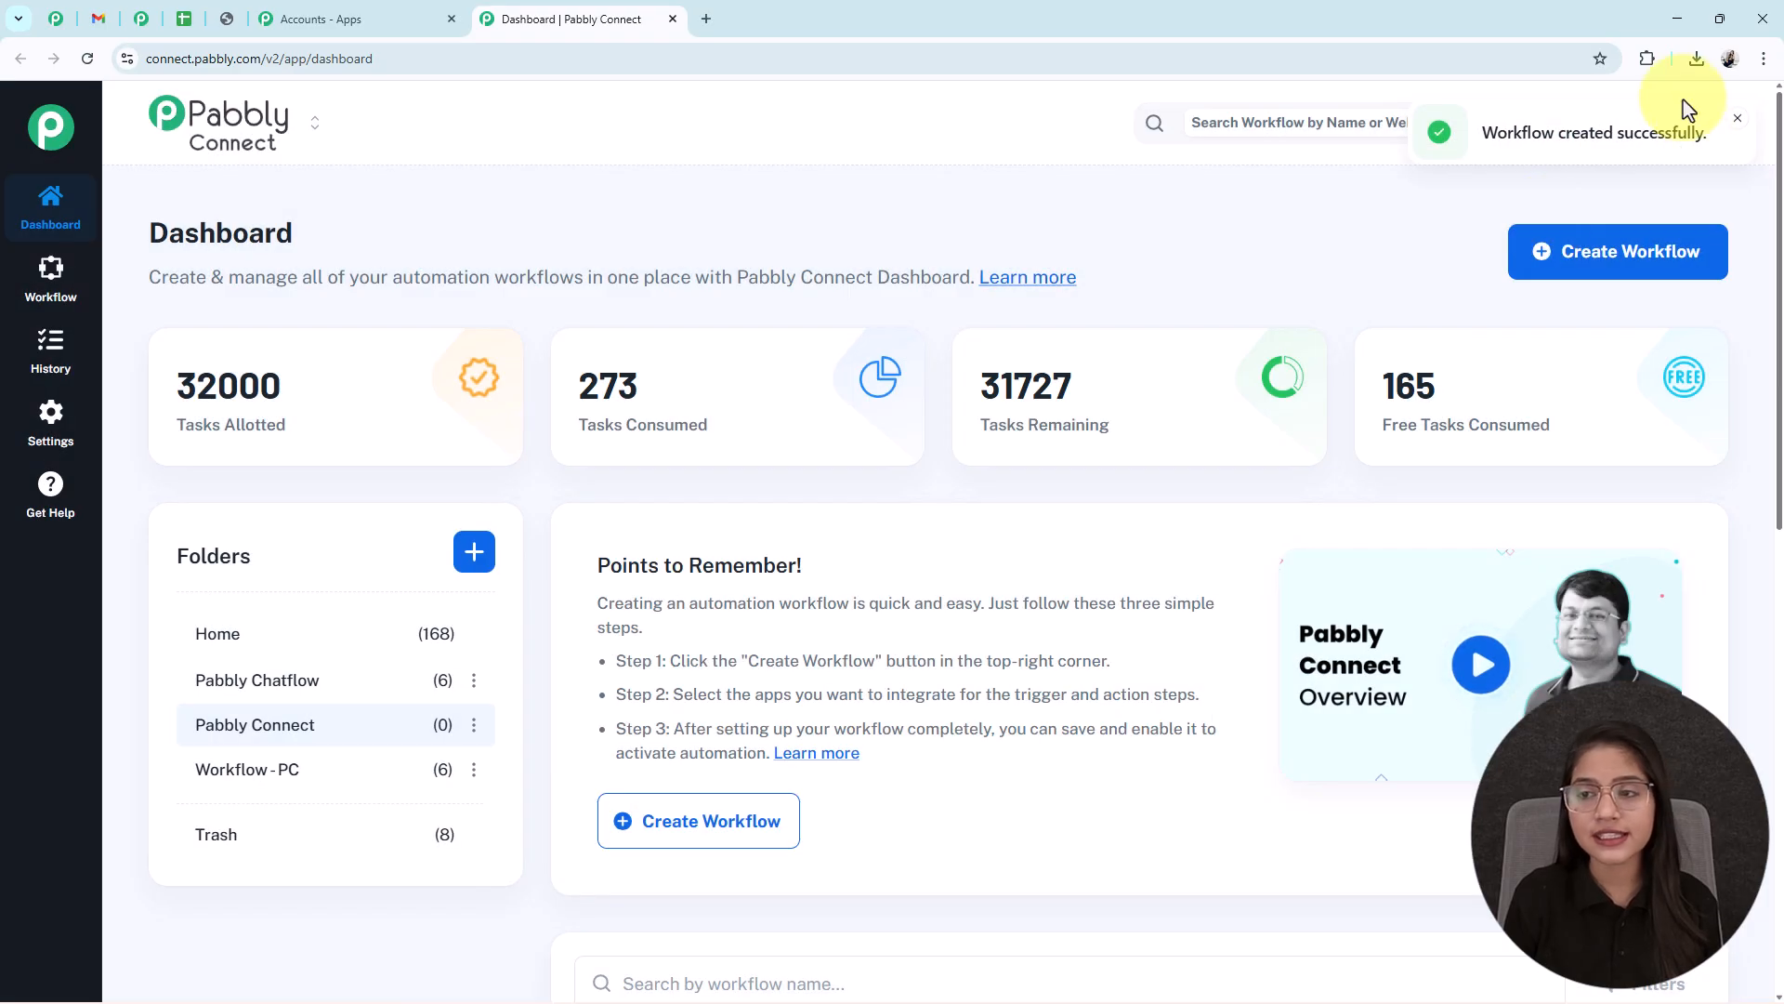
pyautogui.moveTo(1702, 132); pyautogui.dragTo(1441, 114)
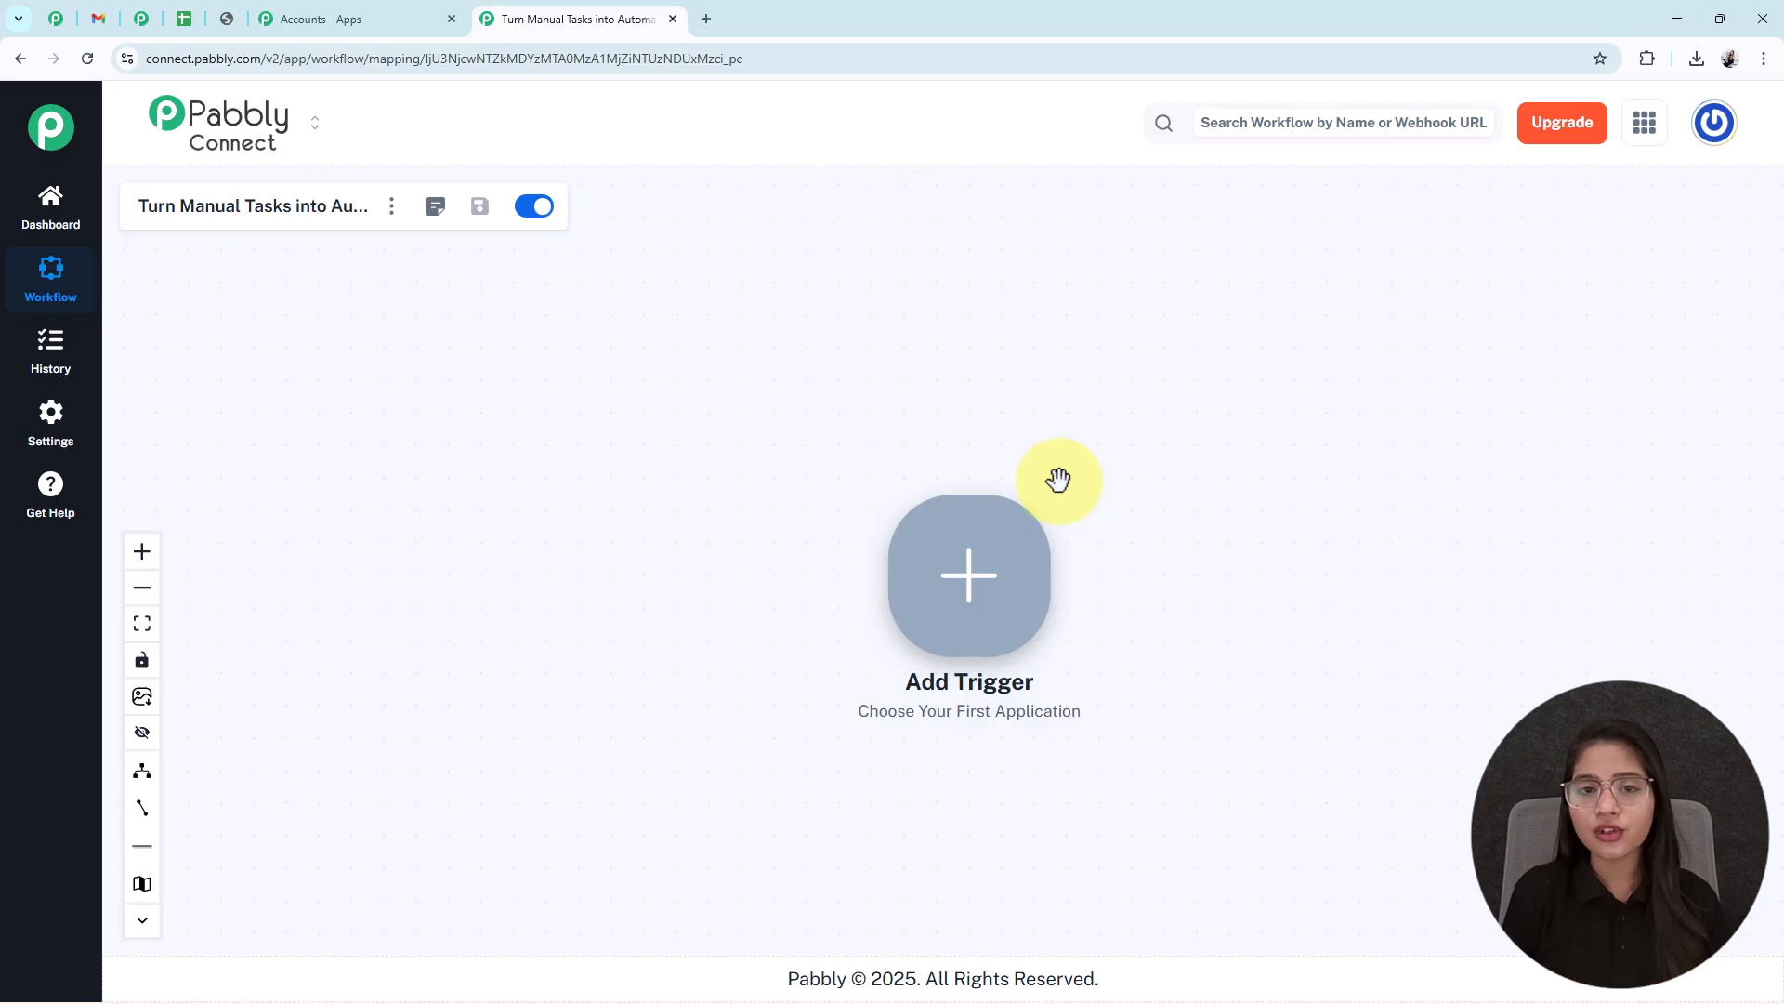
# - Set the trigger to Google Sheets with the New or Updated Spreadsheet Row event and connect it
pyautogui.click(1016, 538)
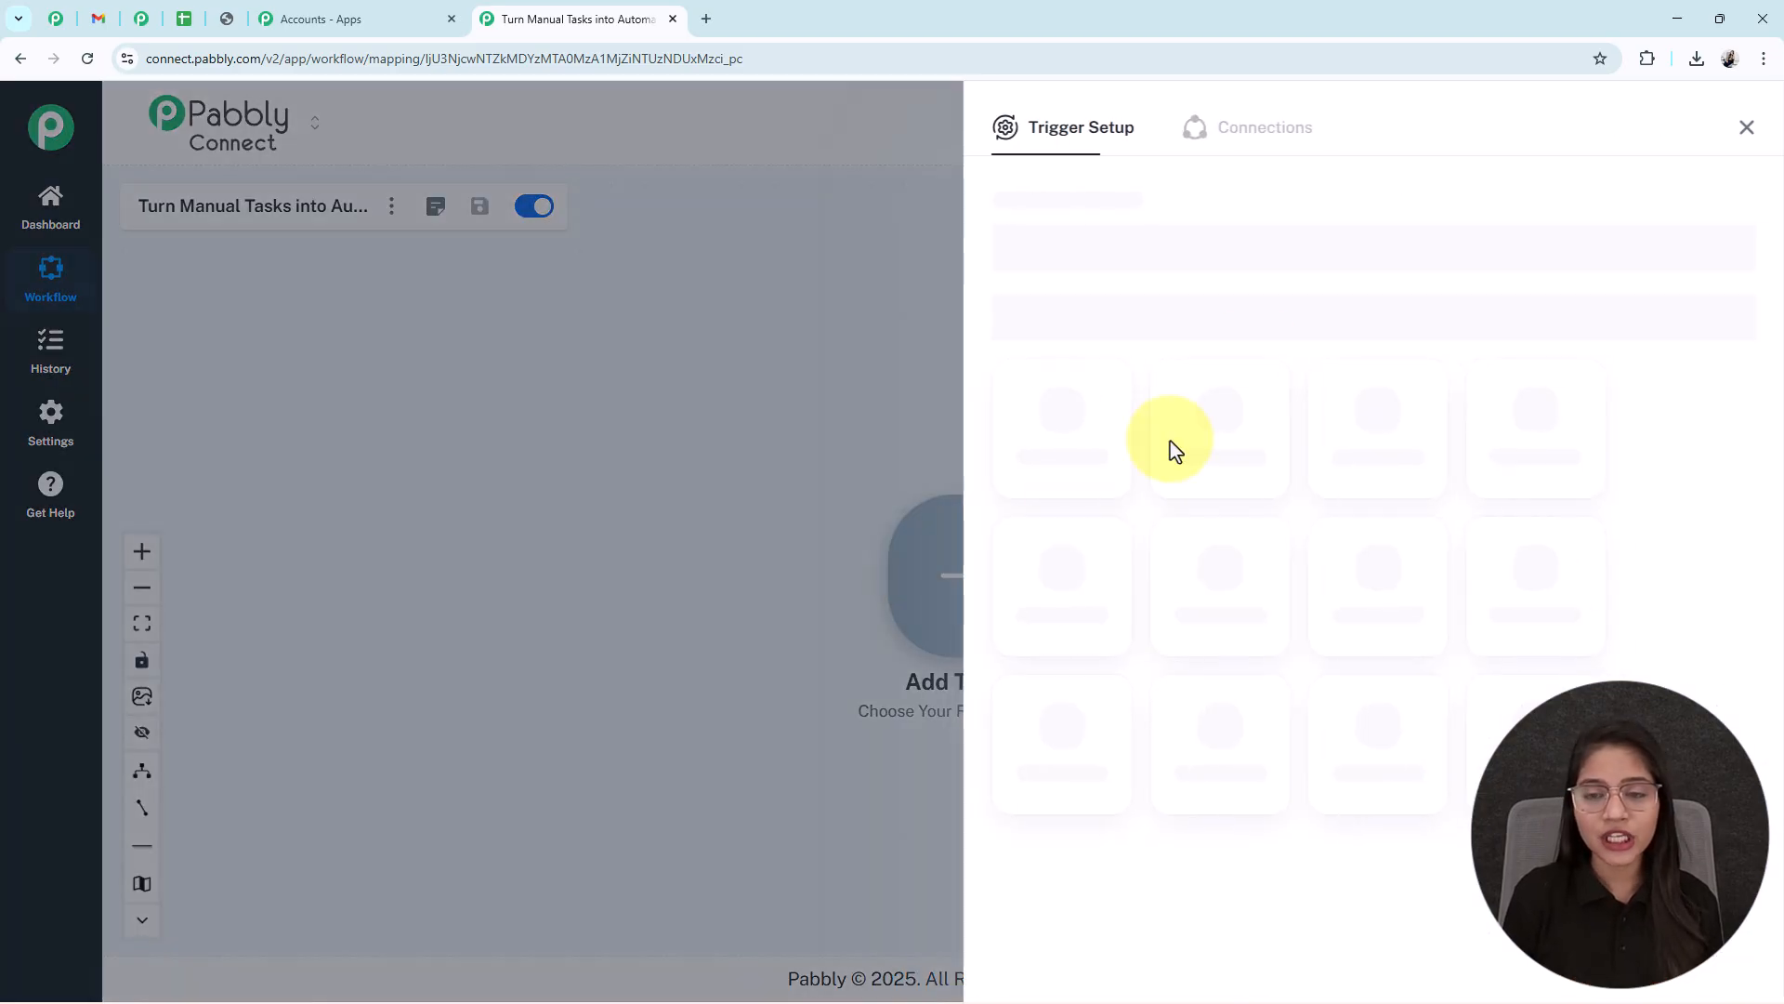
pyautogui.click(1064, 734)
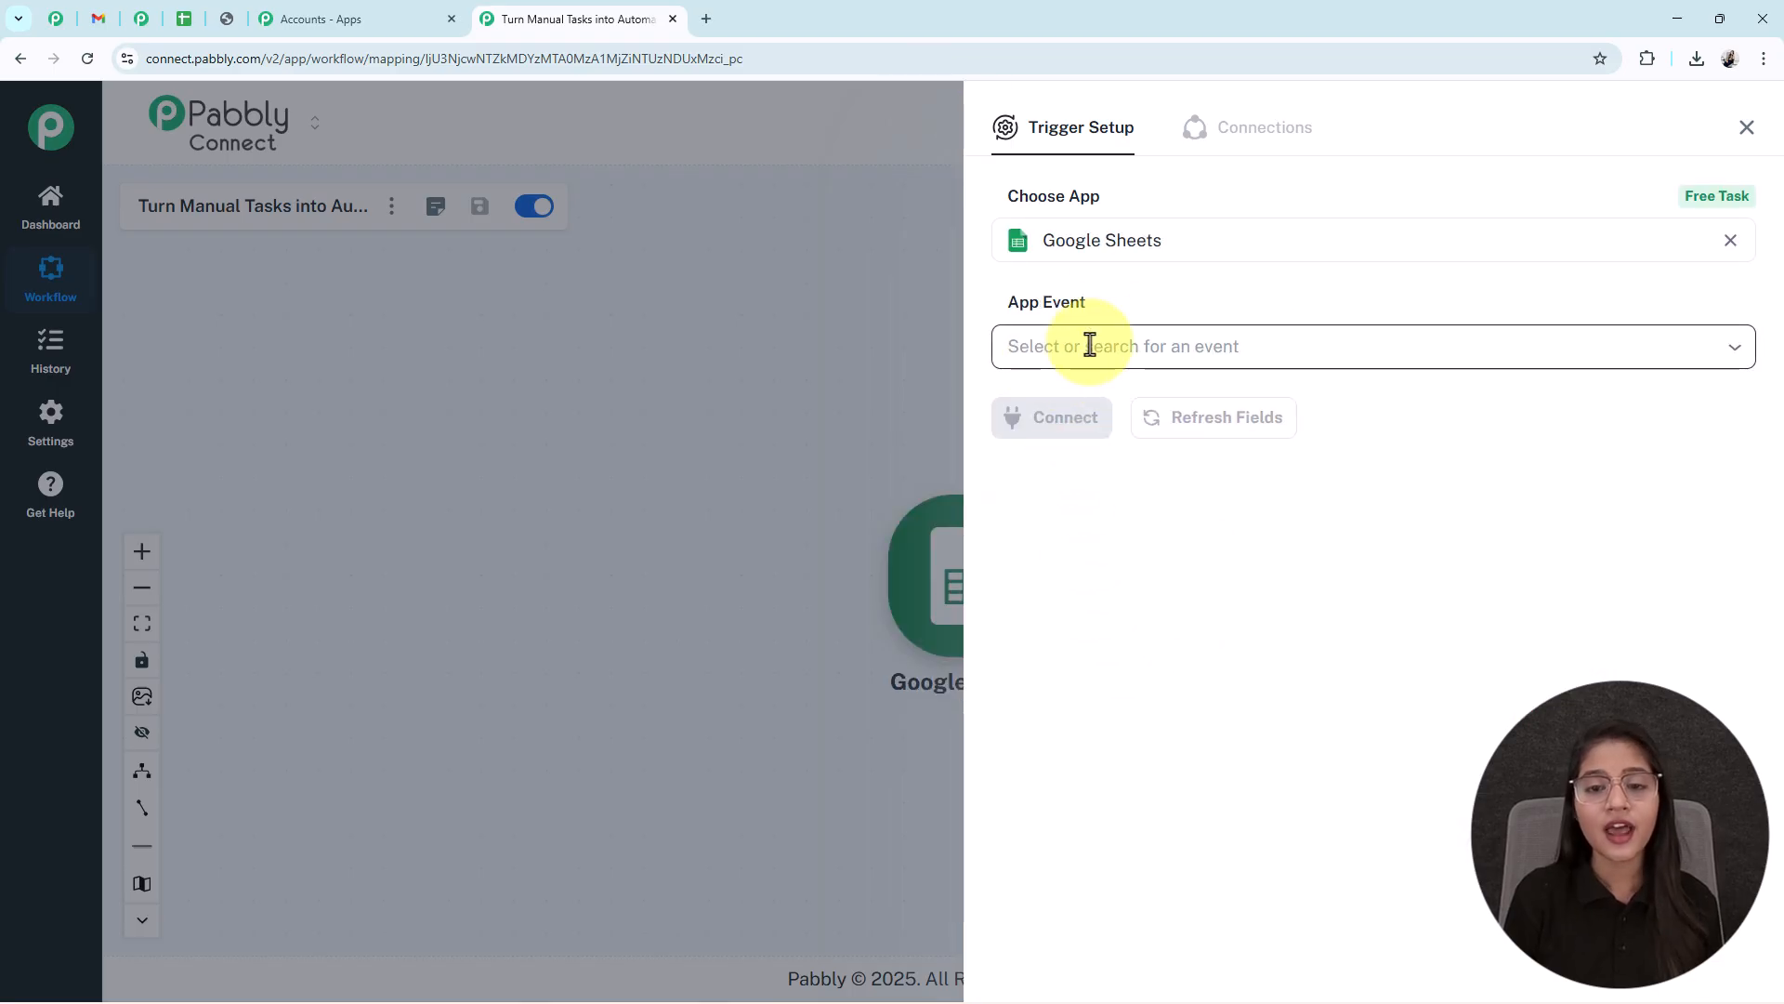
pyautogui.click(1087, 347)
pyautogui.click(1071, 432)
pyautogui.click(1083, 444)
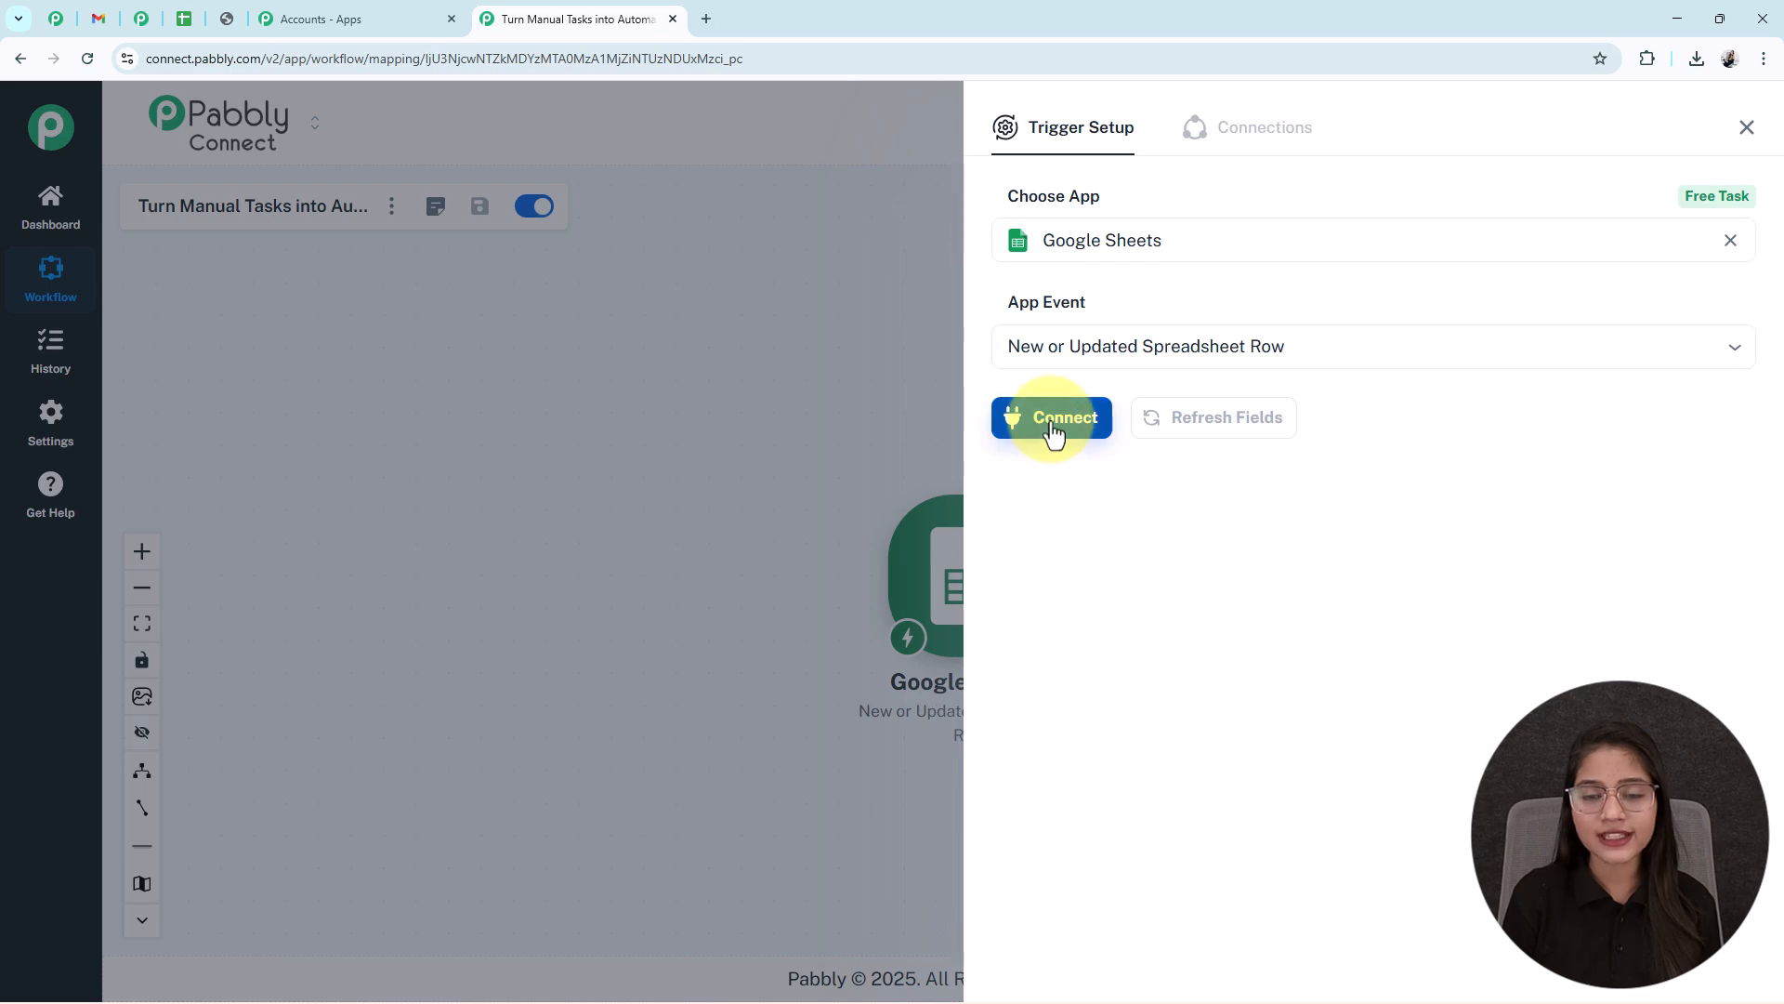
# - Copy the trigger's webhook URL and open Google Sheets in a new tab
pyautogui.scroll(-3, 1603, 618)
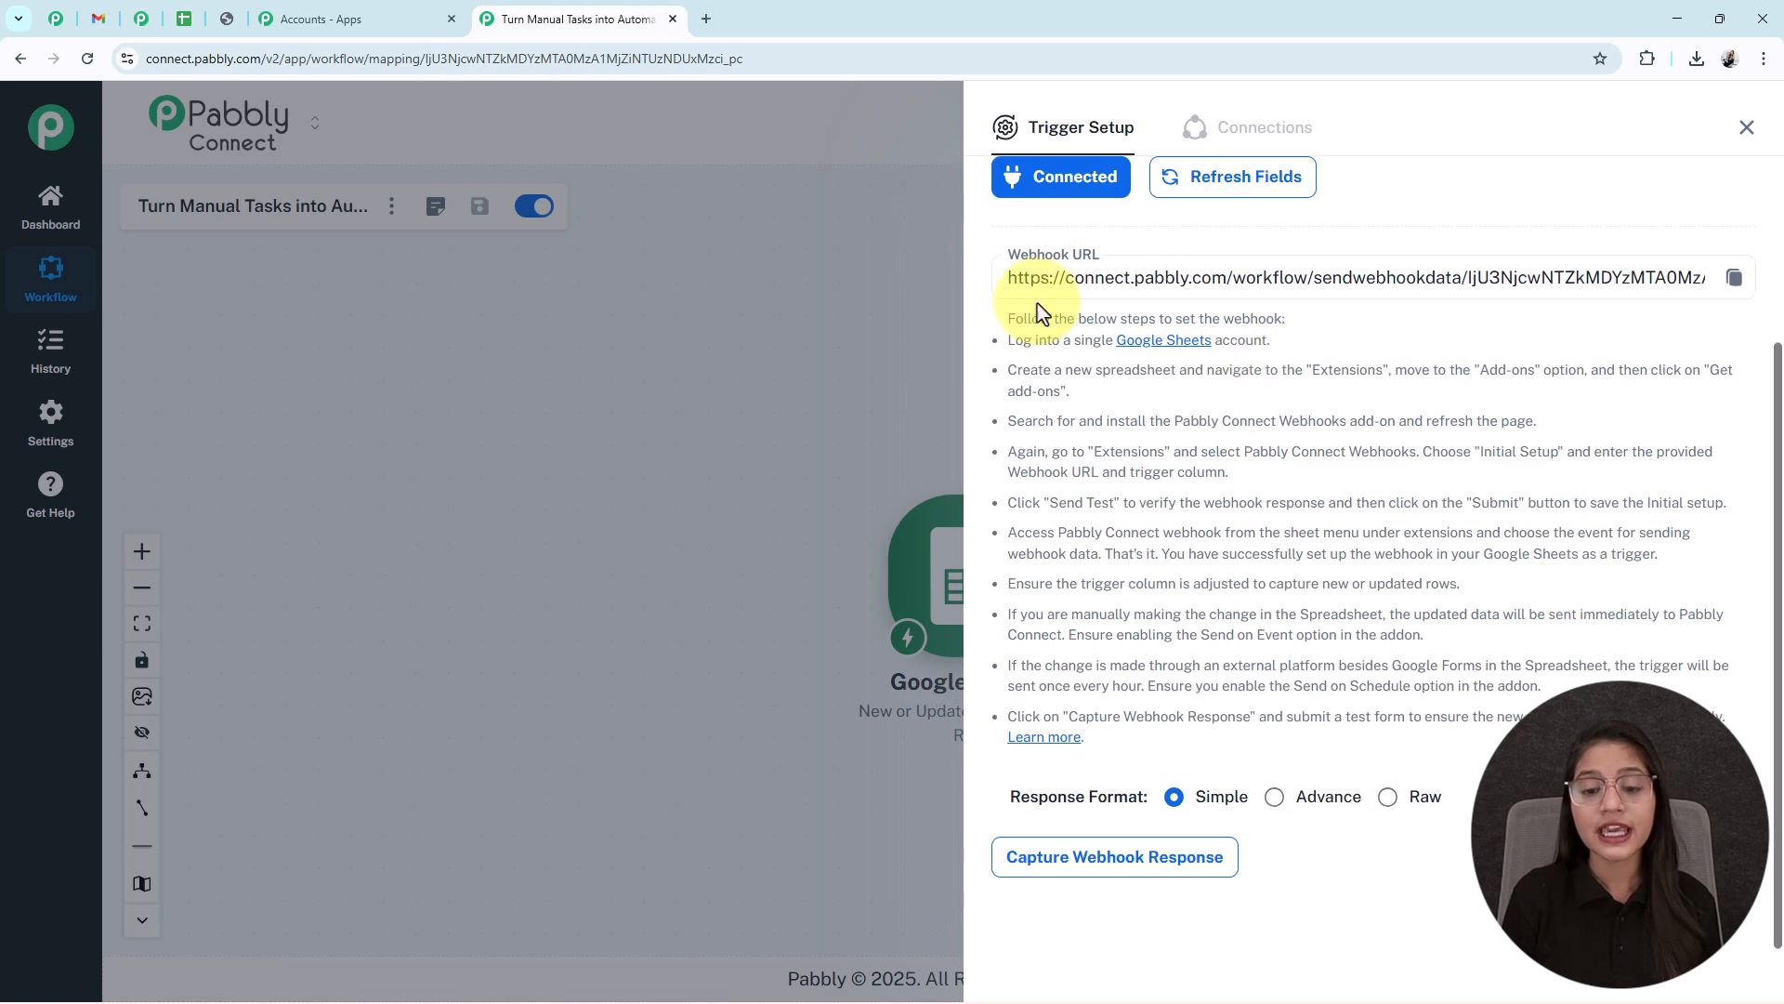
pyautogui.click(1732, 279)
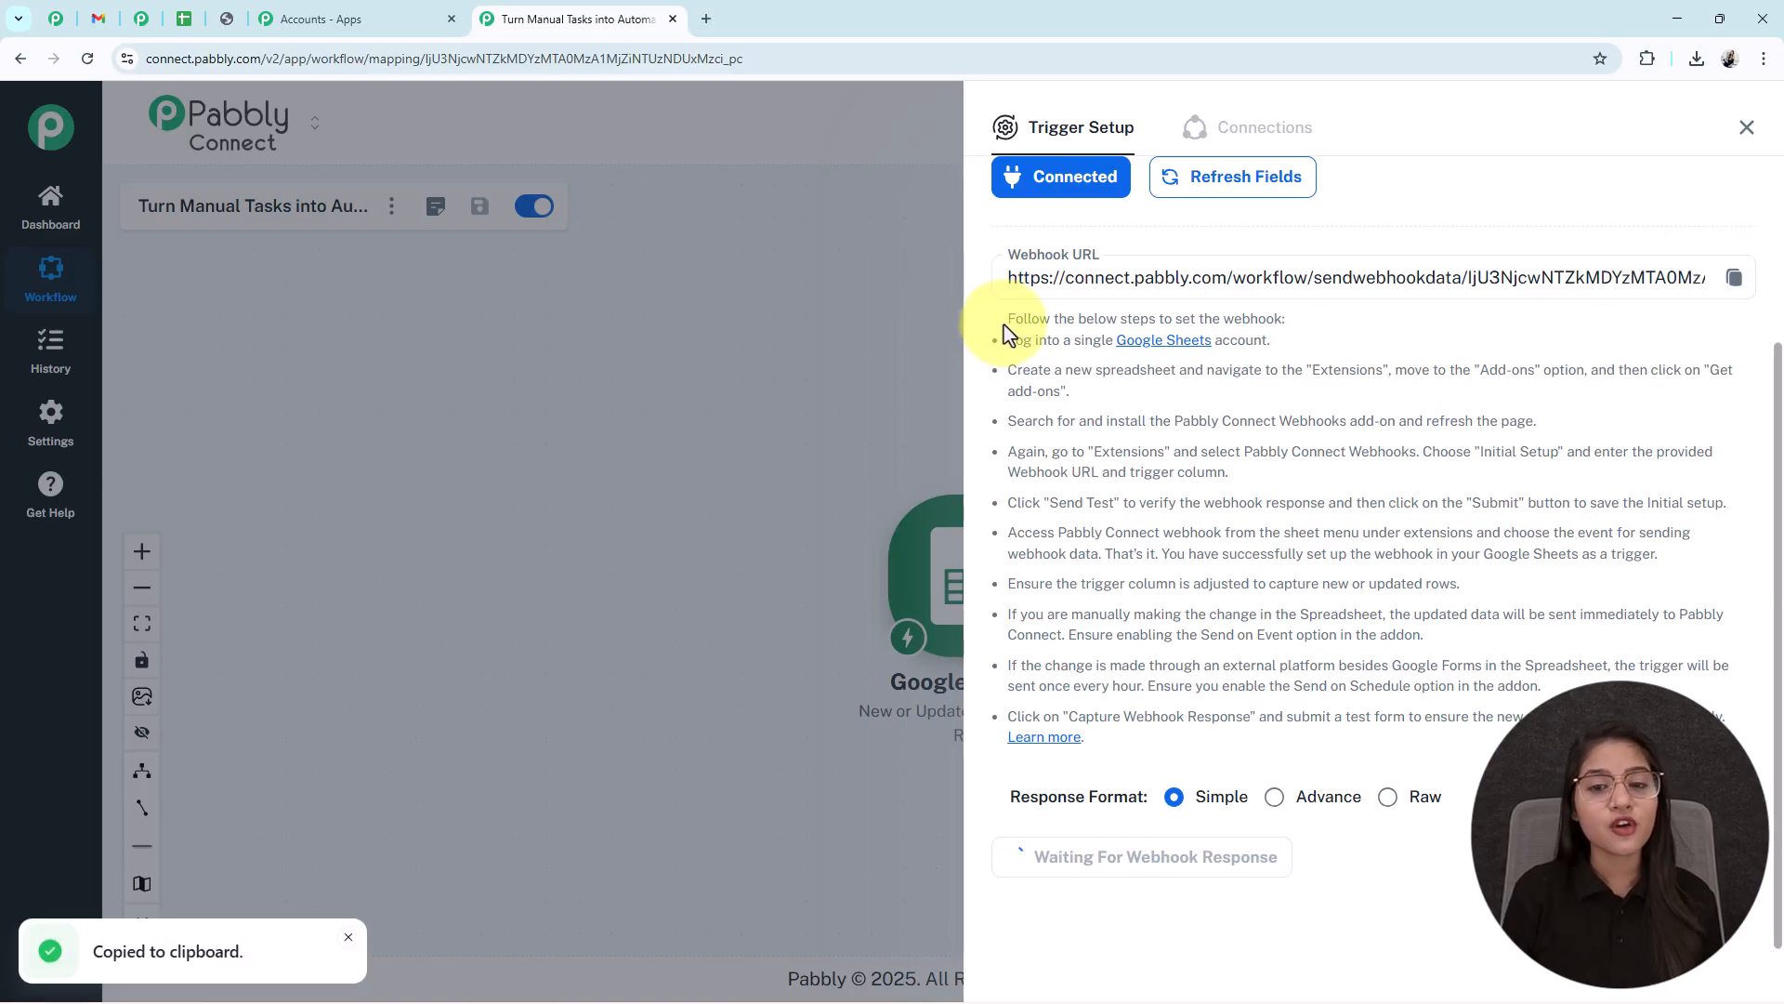
pyautogui.moveTo(1005, 323); pyautogui.dragTo(1324, 594)
pyautogui.click(1324, 599)
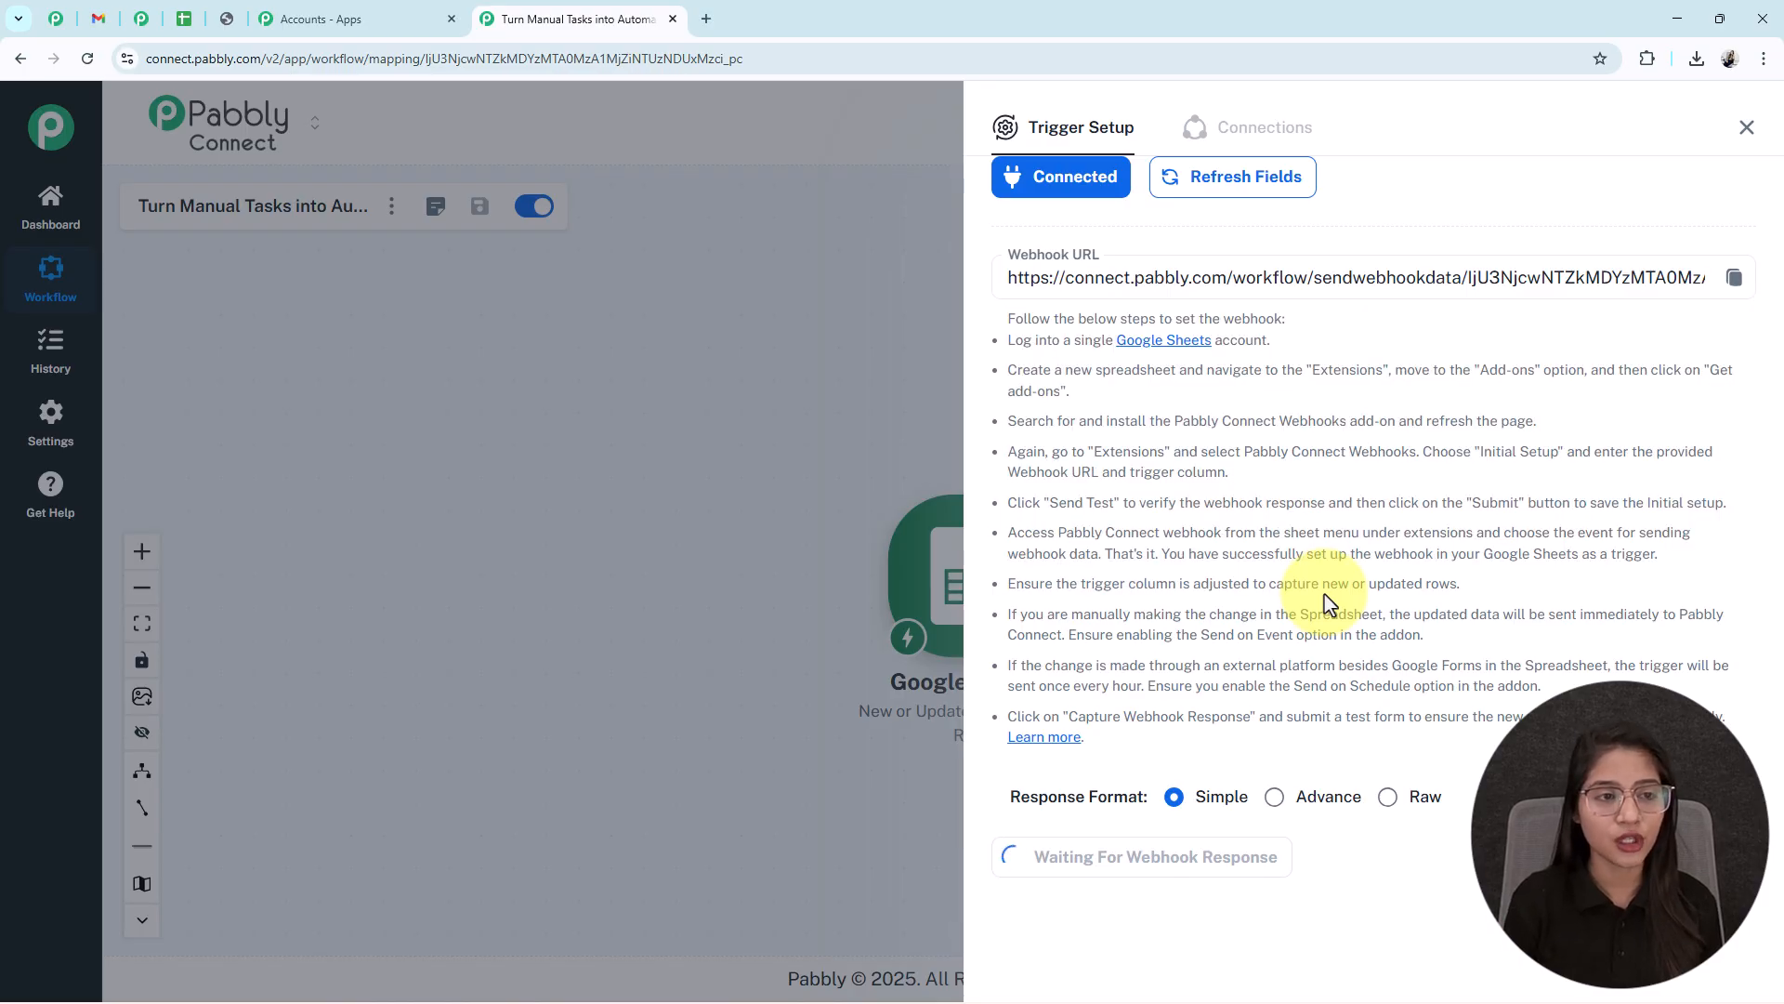
pyautogui.click(1167, 341)
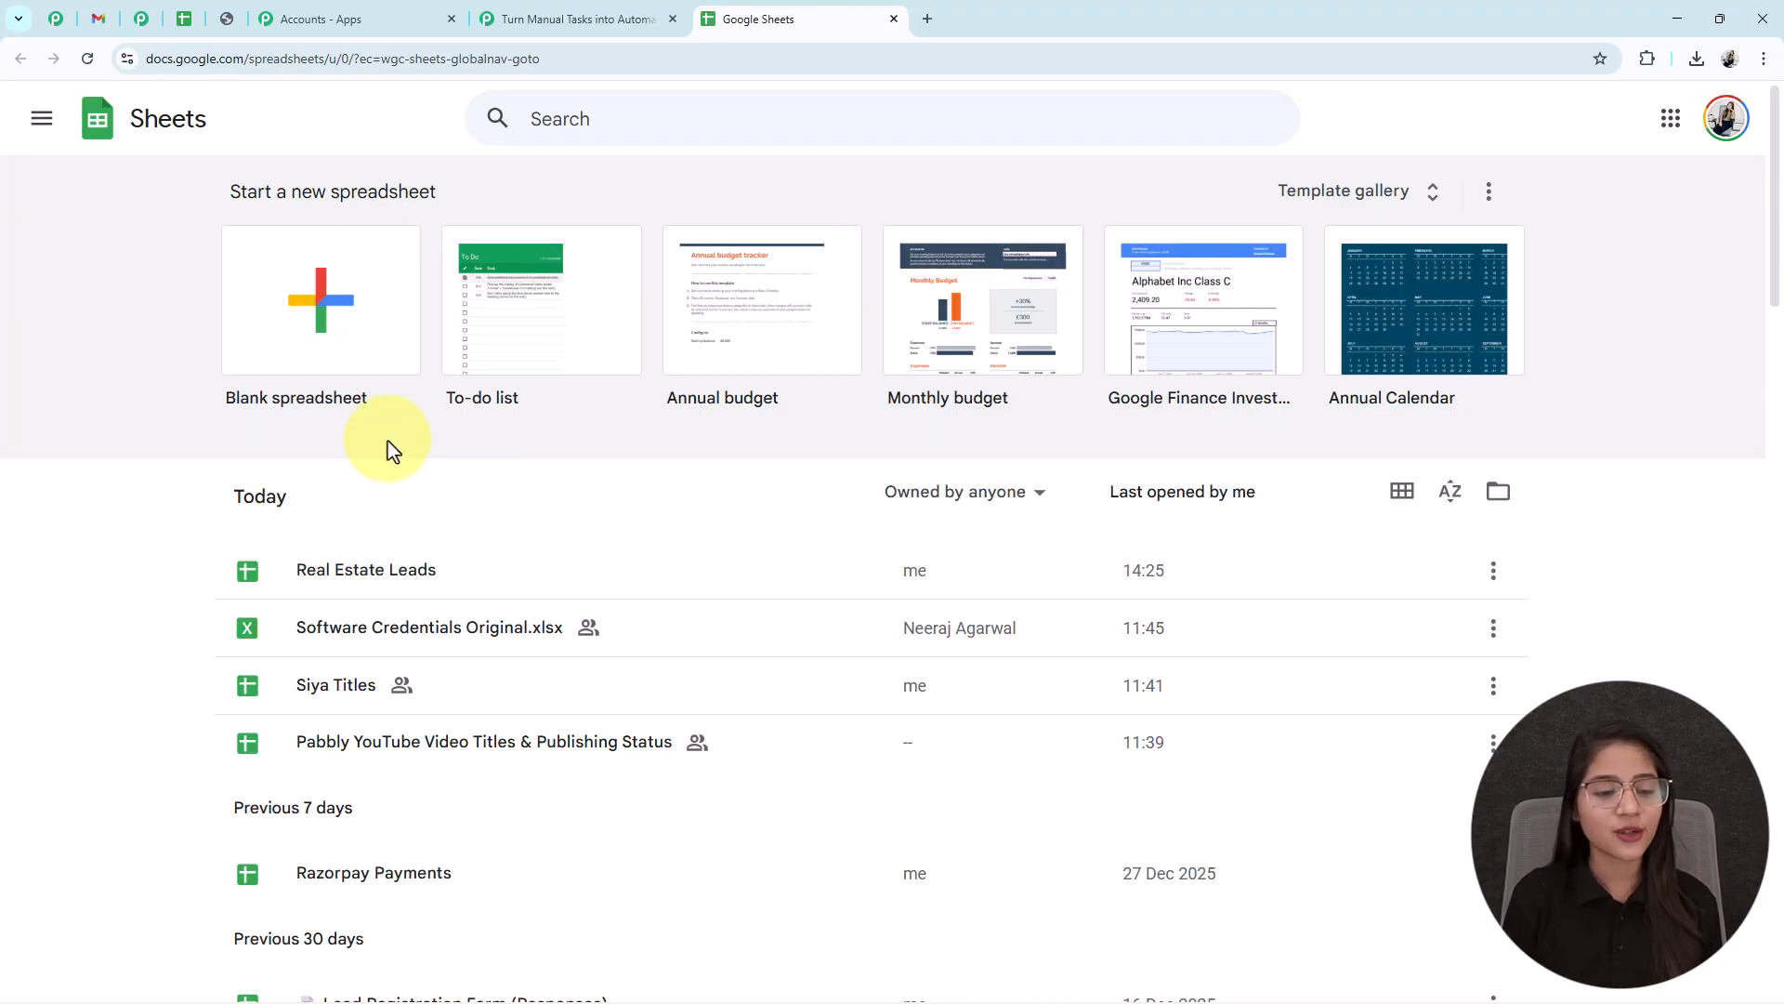
# - In Real Estate Leads, open Pabbly Connect Webhooks > Initial Setup from Extensions
pyautogui.click(407, 580)
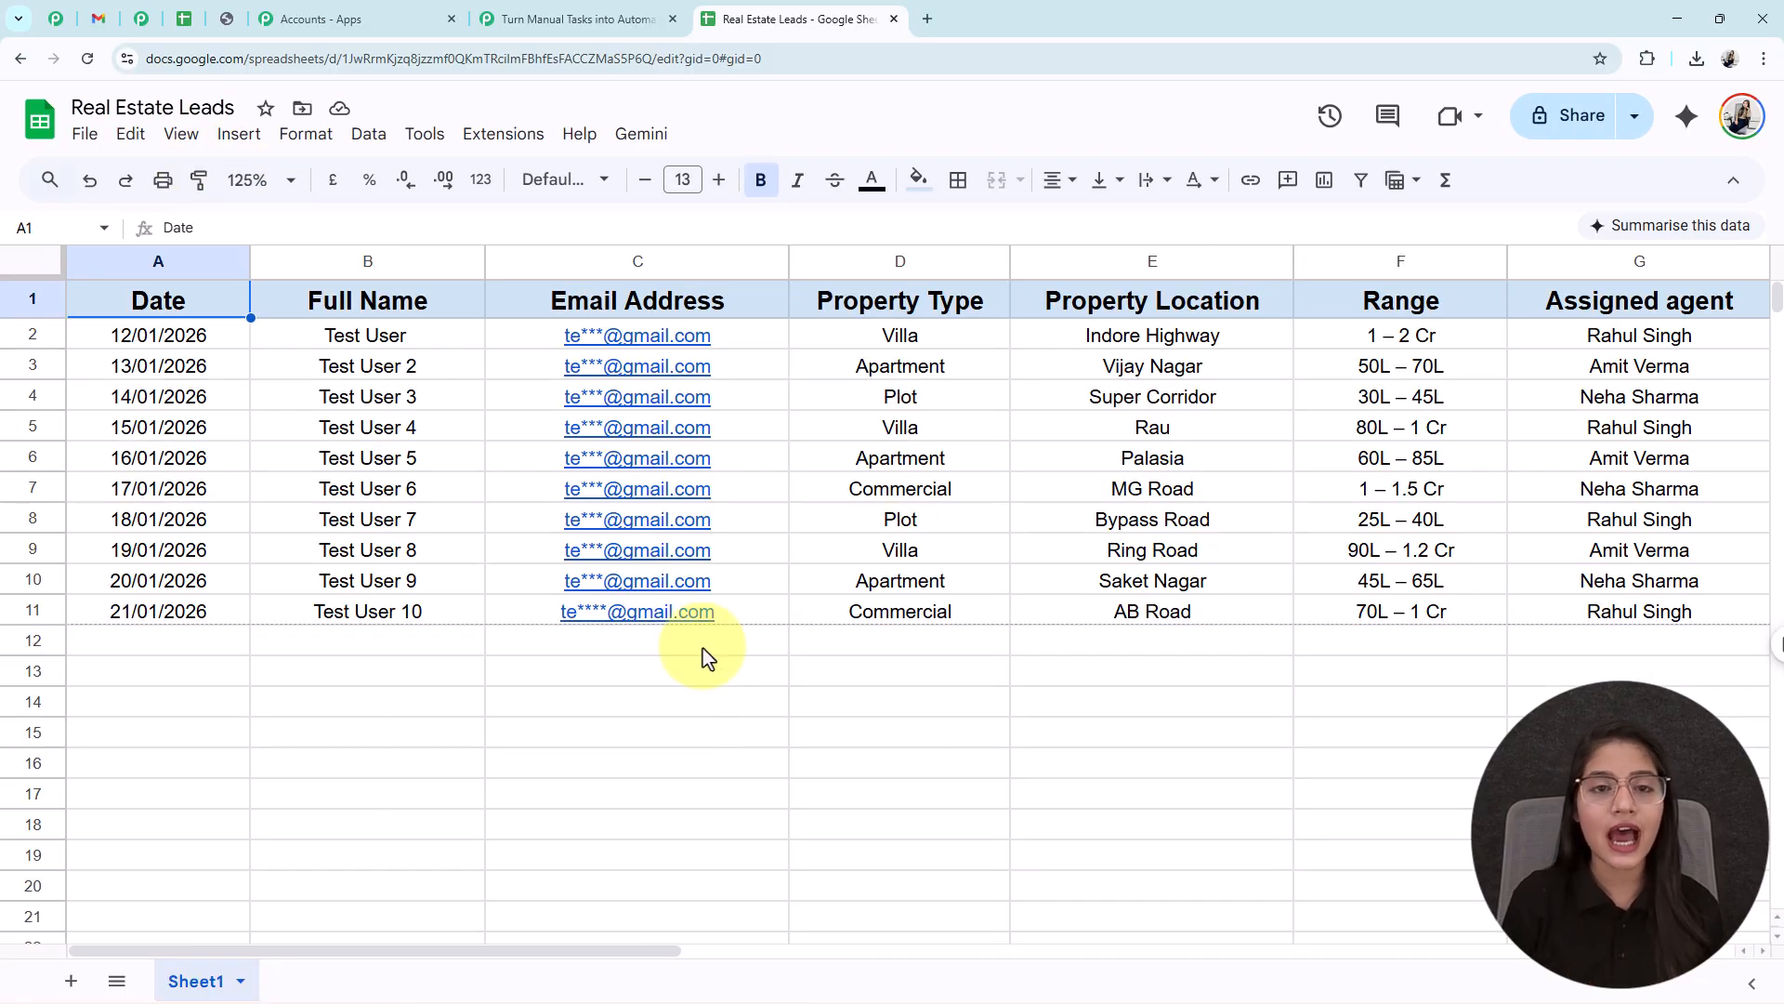
pyautogui.click(498, 152)
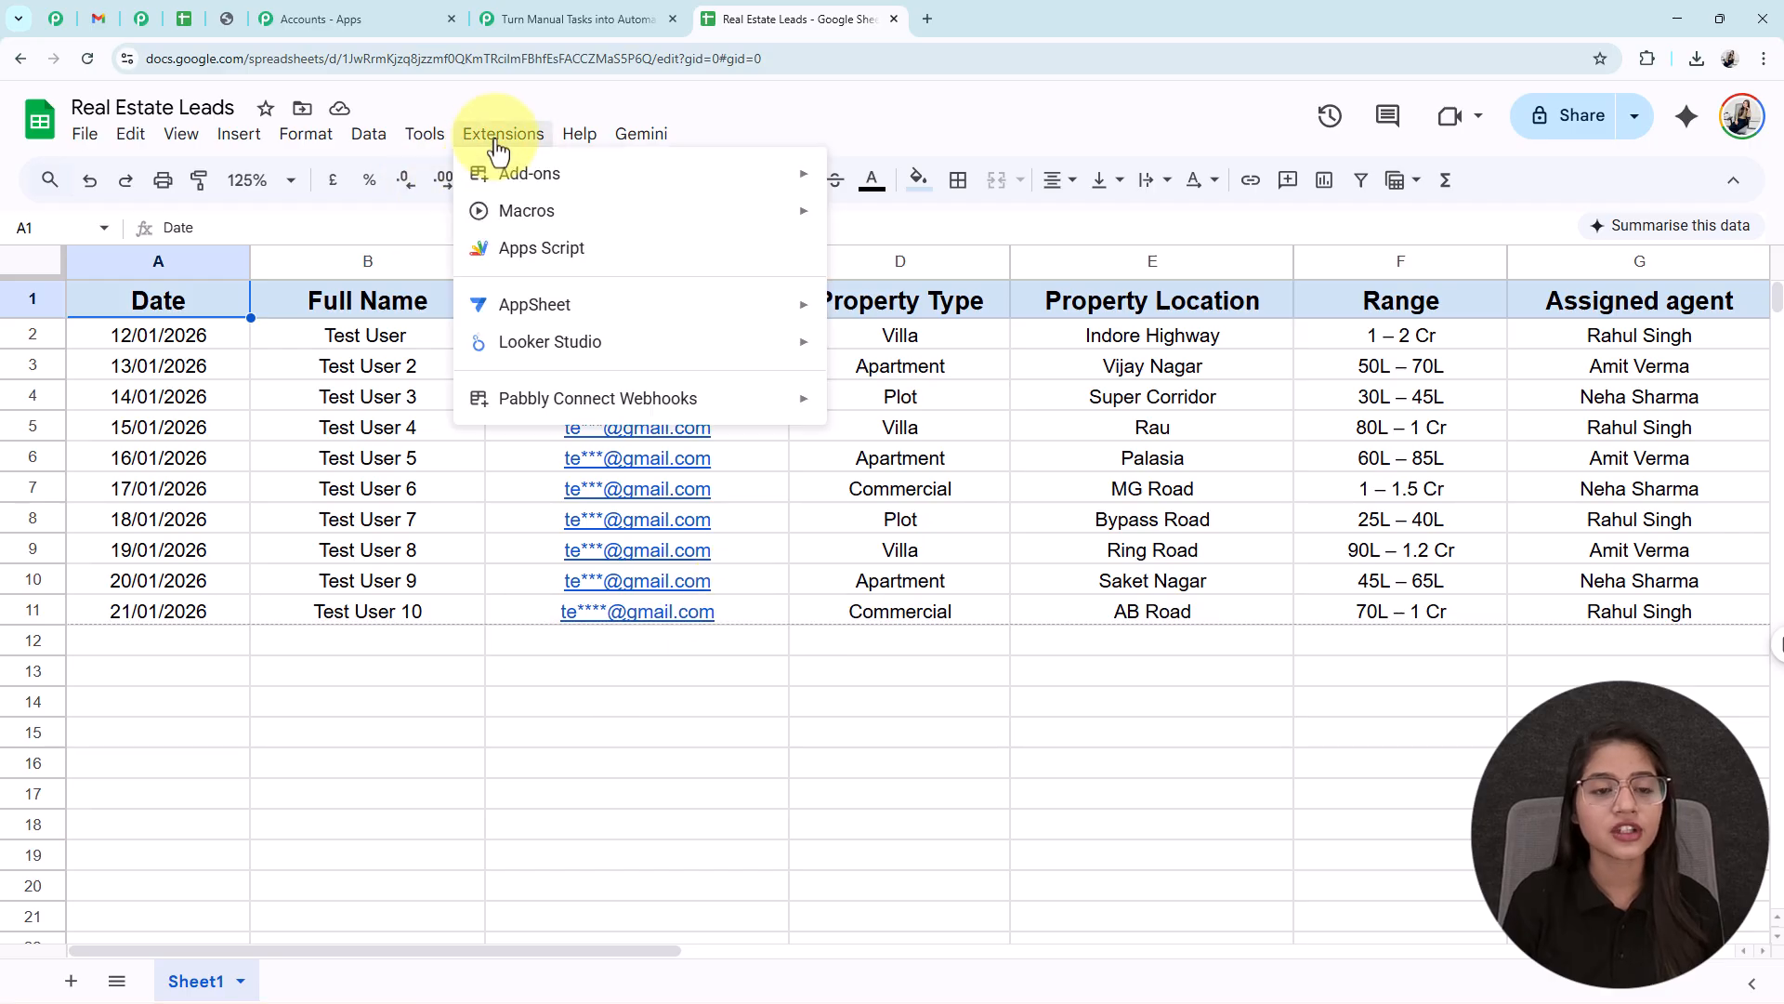
pyautogui.moveTo(637, 399)
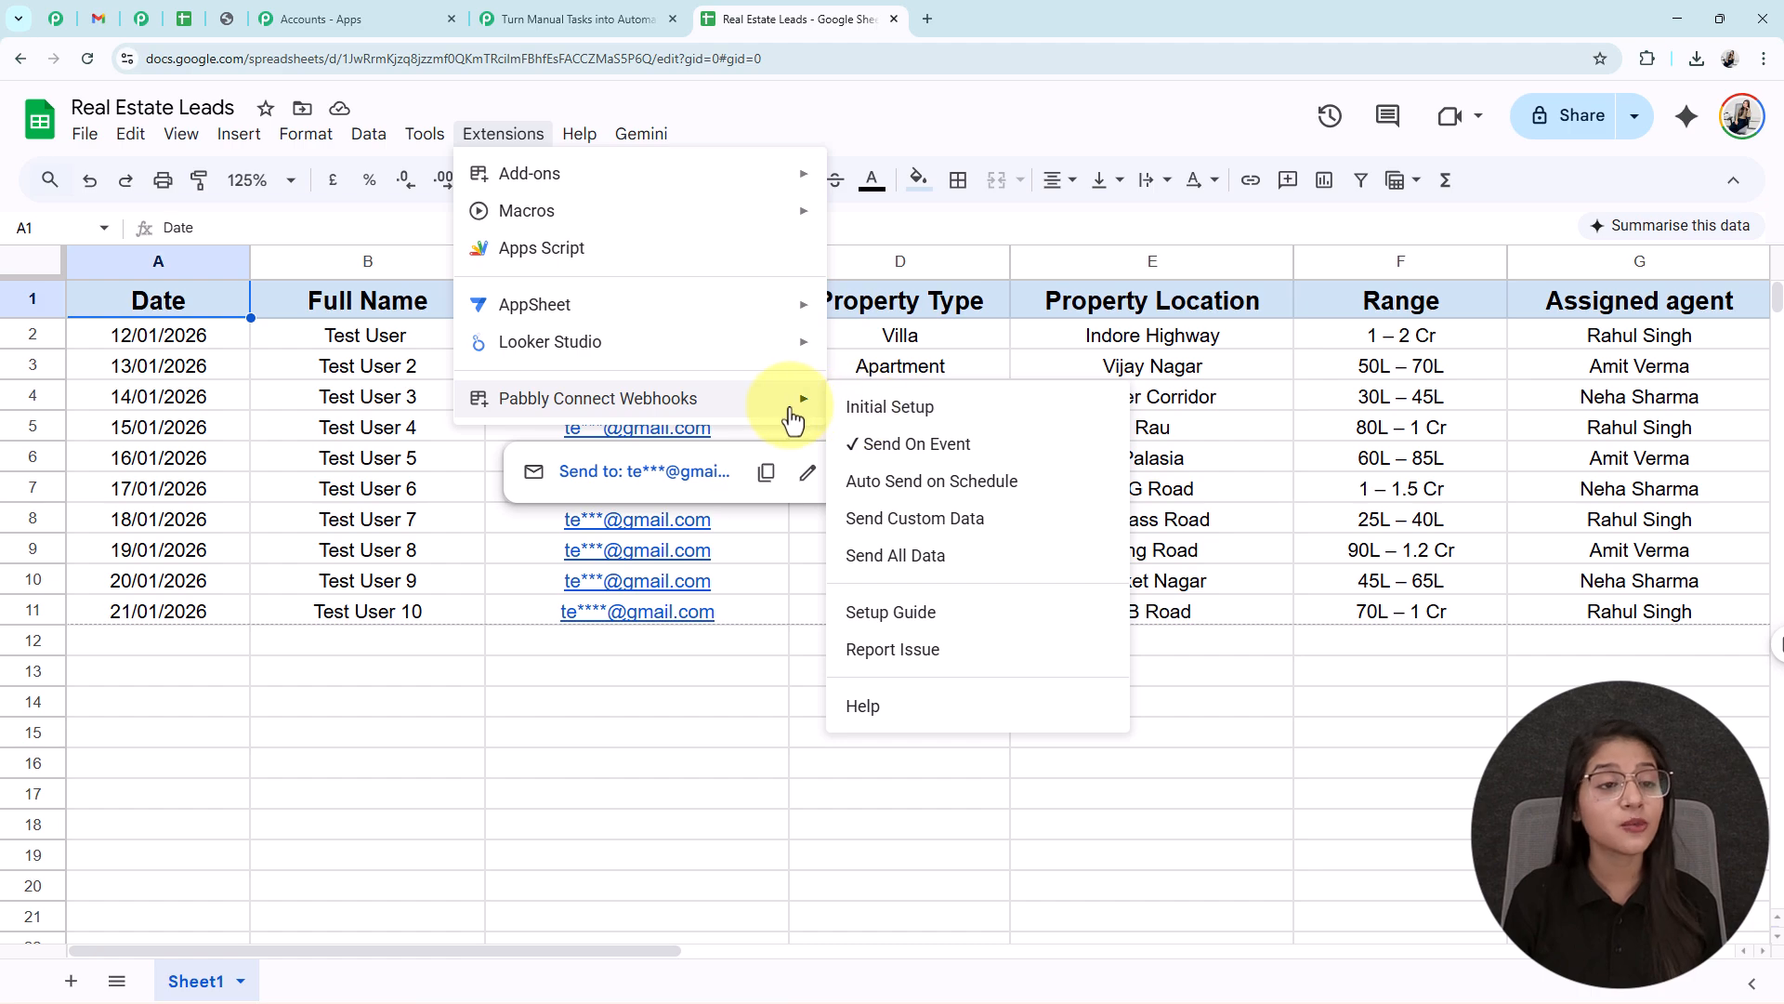
pyautogui.click(856, 409)
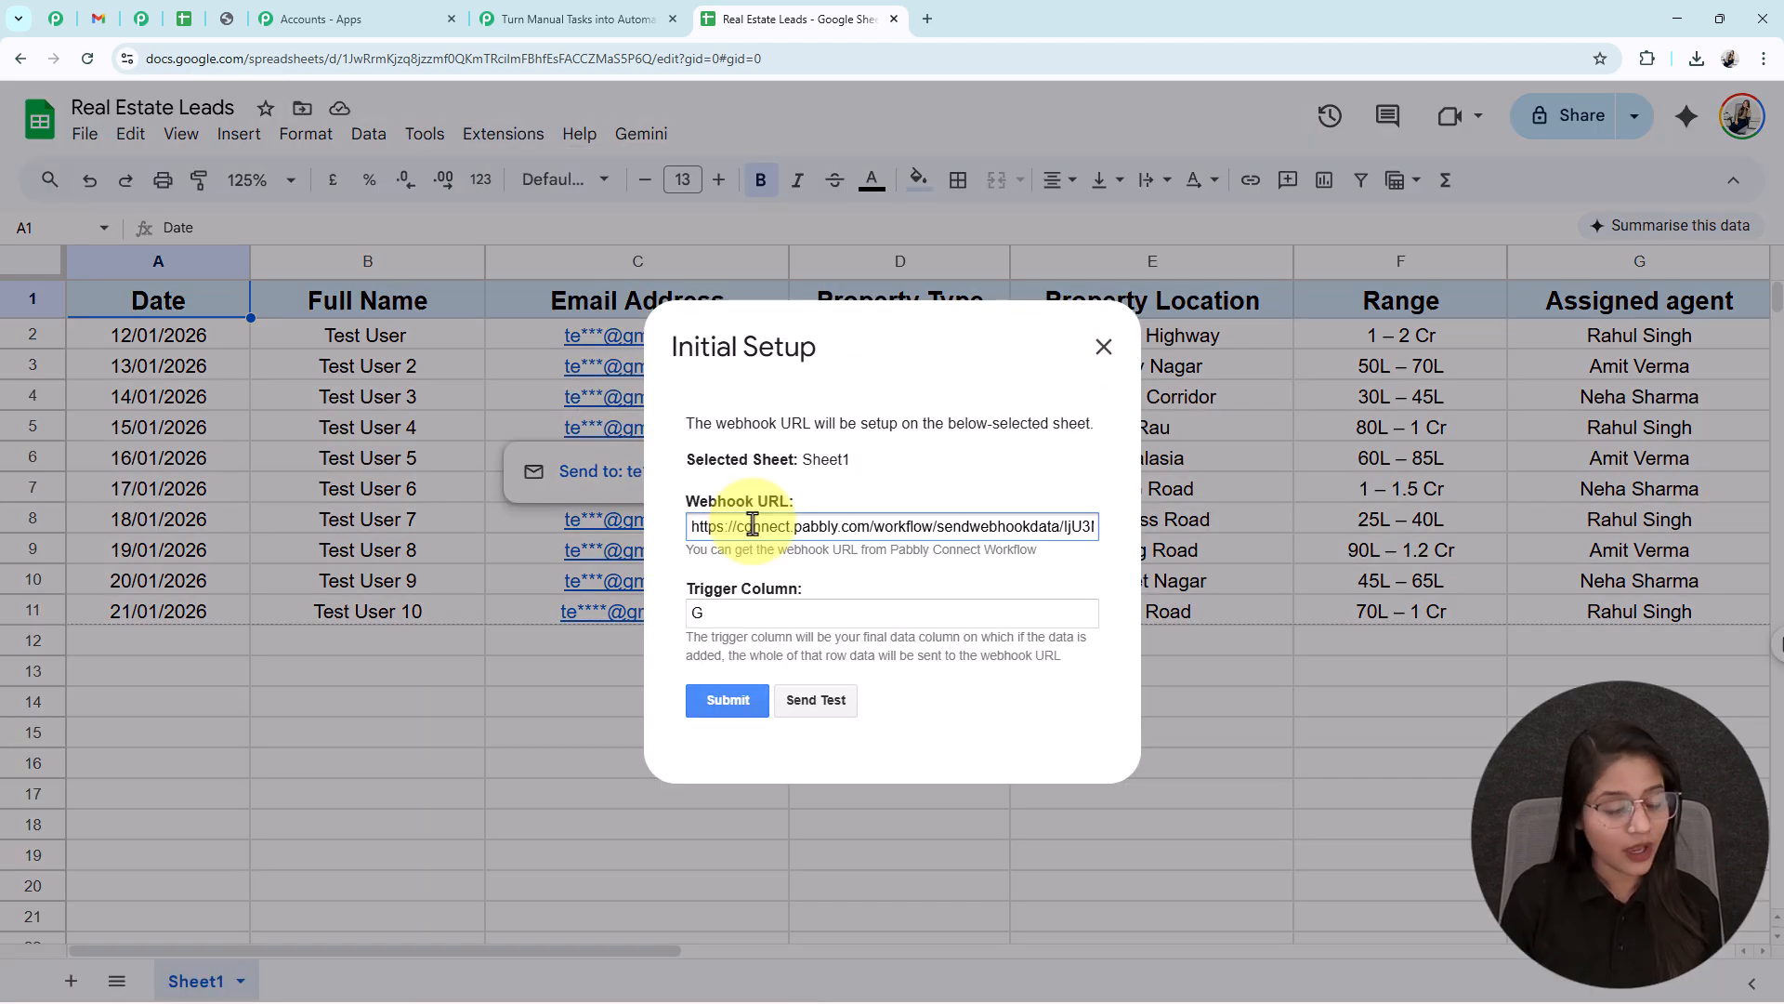
# - Replace the webhook URL with the workflow's URL, keep trigger column G, and send a test row
pyautogui.tripleClick(753, 526)
pyautogui.press('BackSpace')
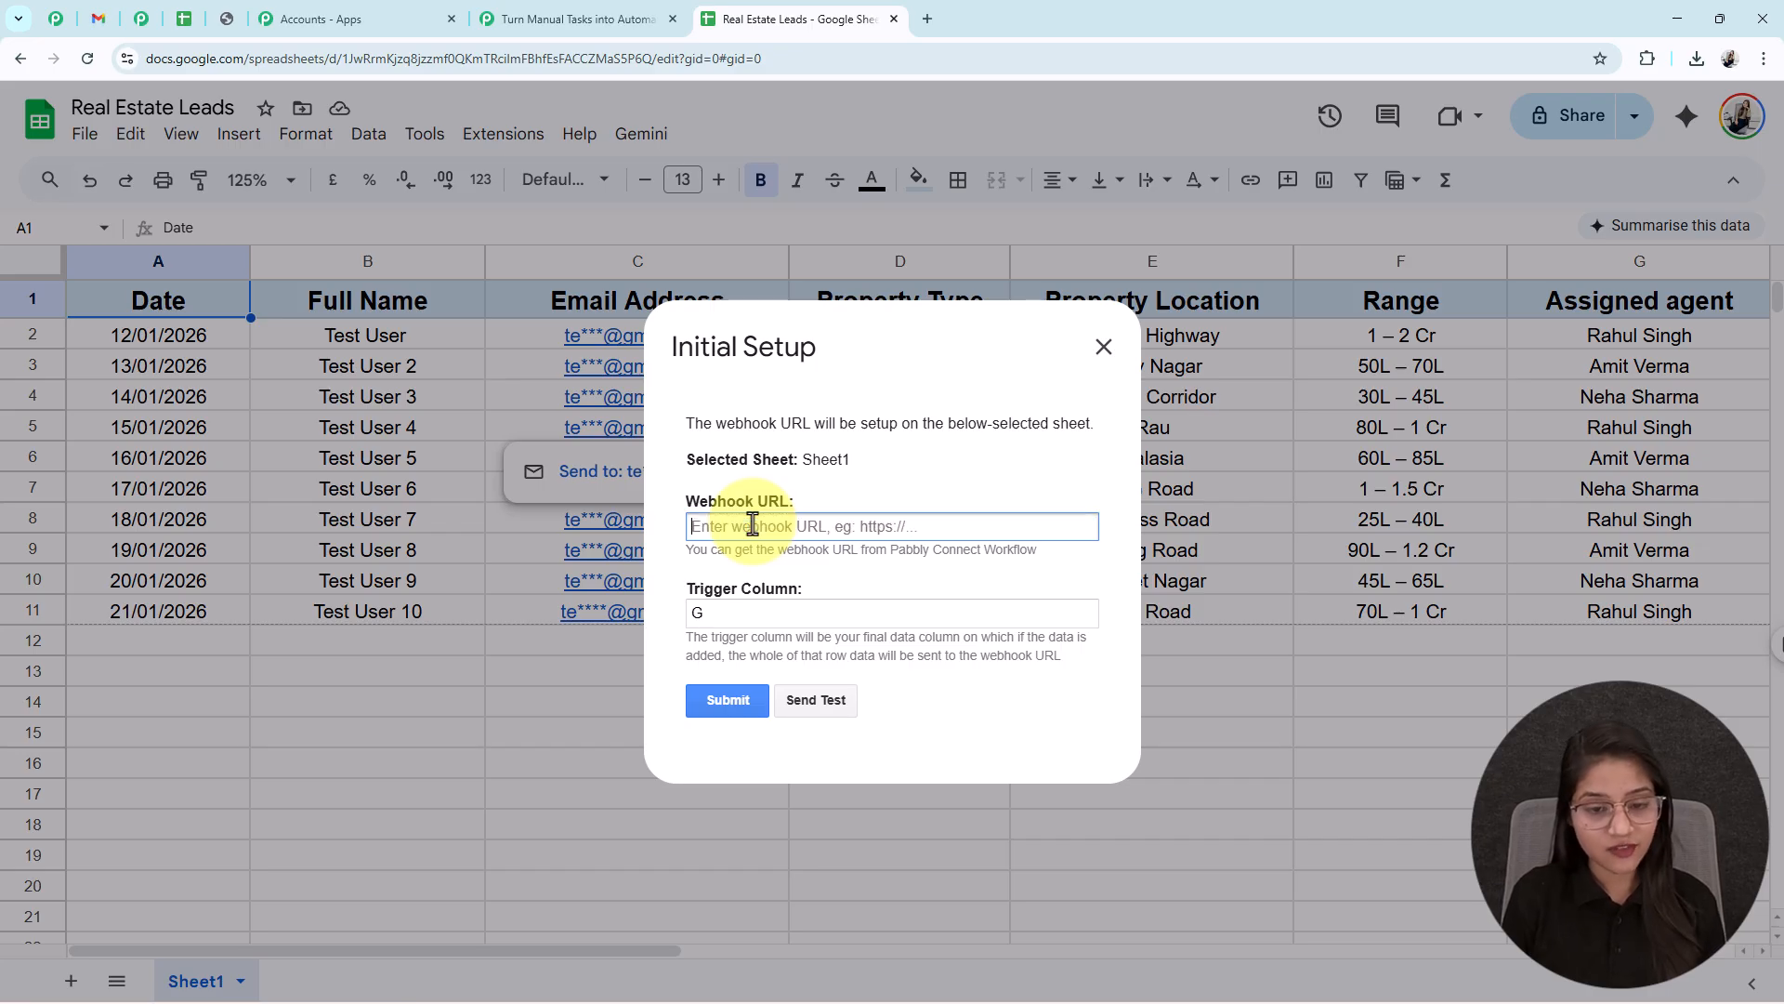
pyautogui.click(594, 16)
pyautogui.click(1734, 277)
pyautogui.click(790, 19)
pyautogui.click(704, 526)
pyautogui.hotkey('ctrl', 'v')
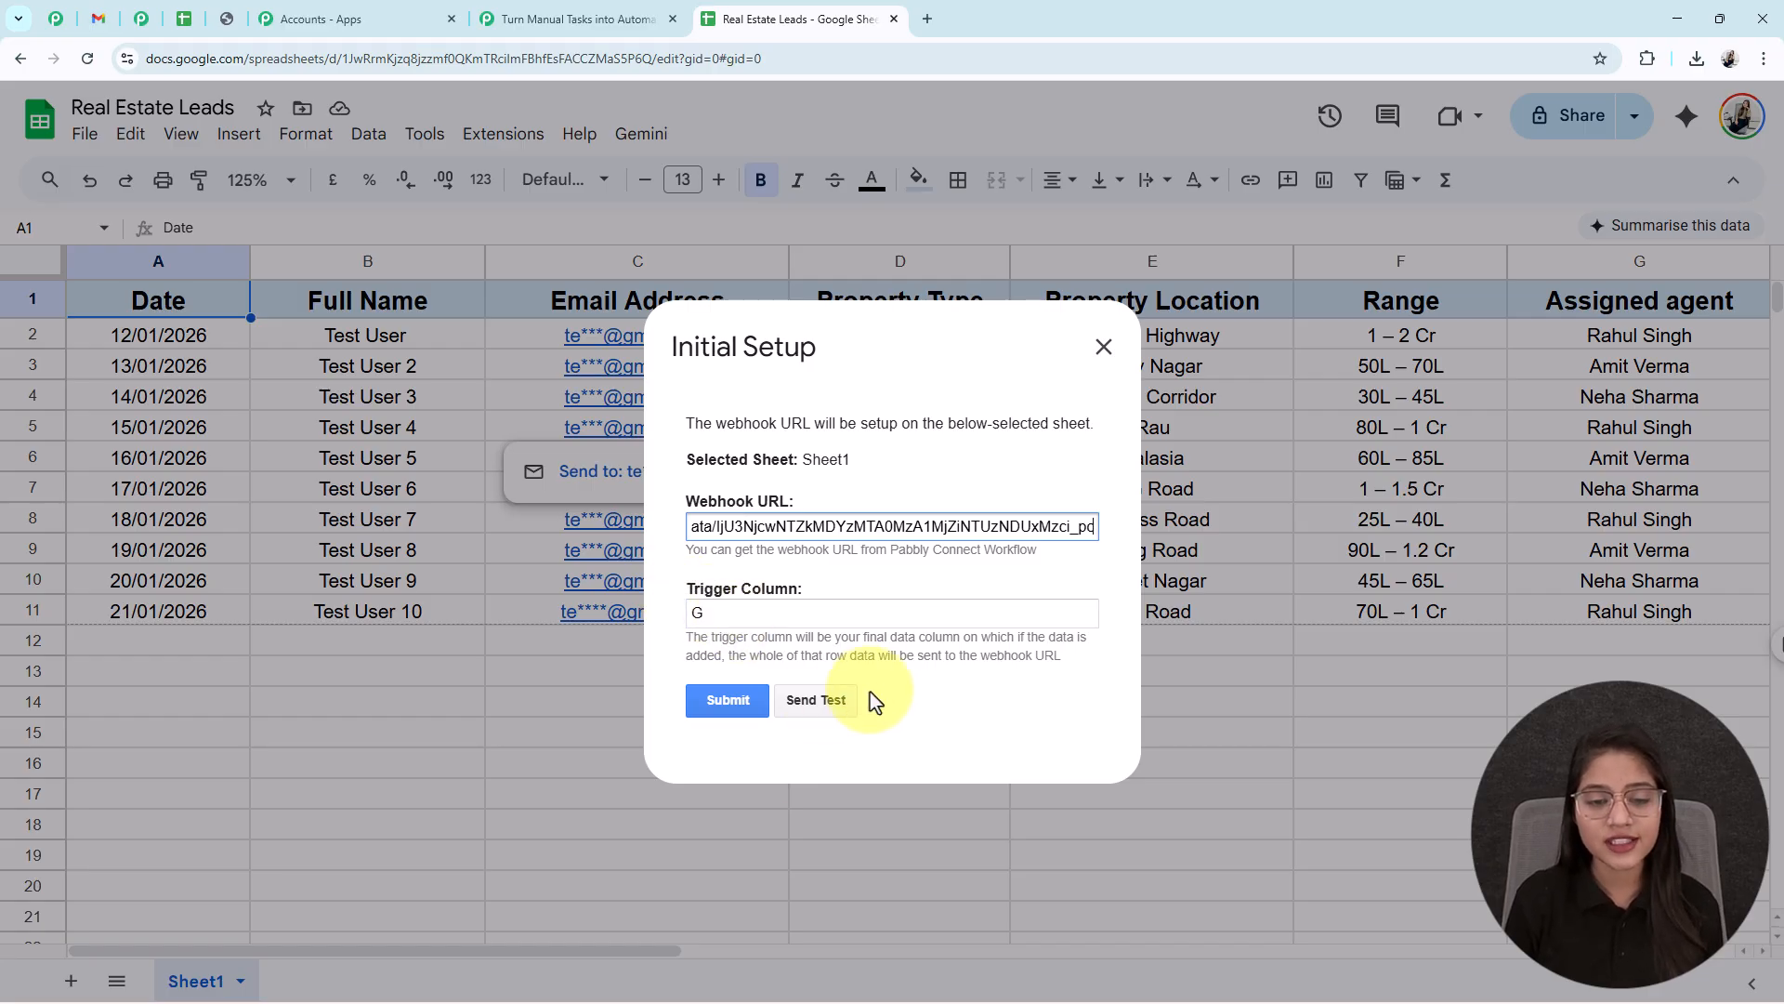
pyautogui.click(816, 699)
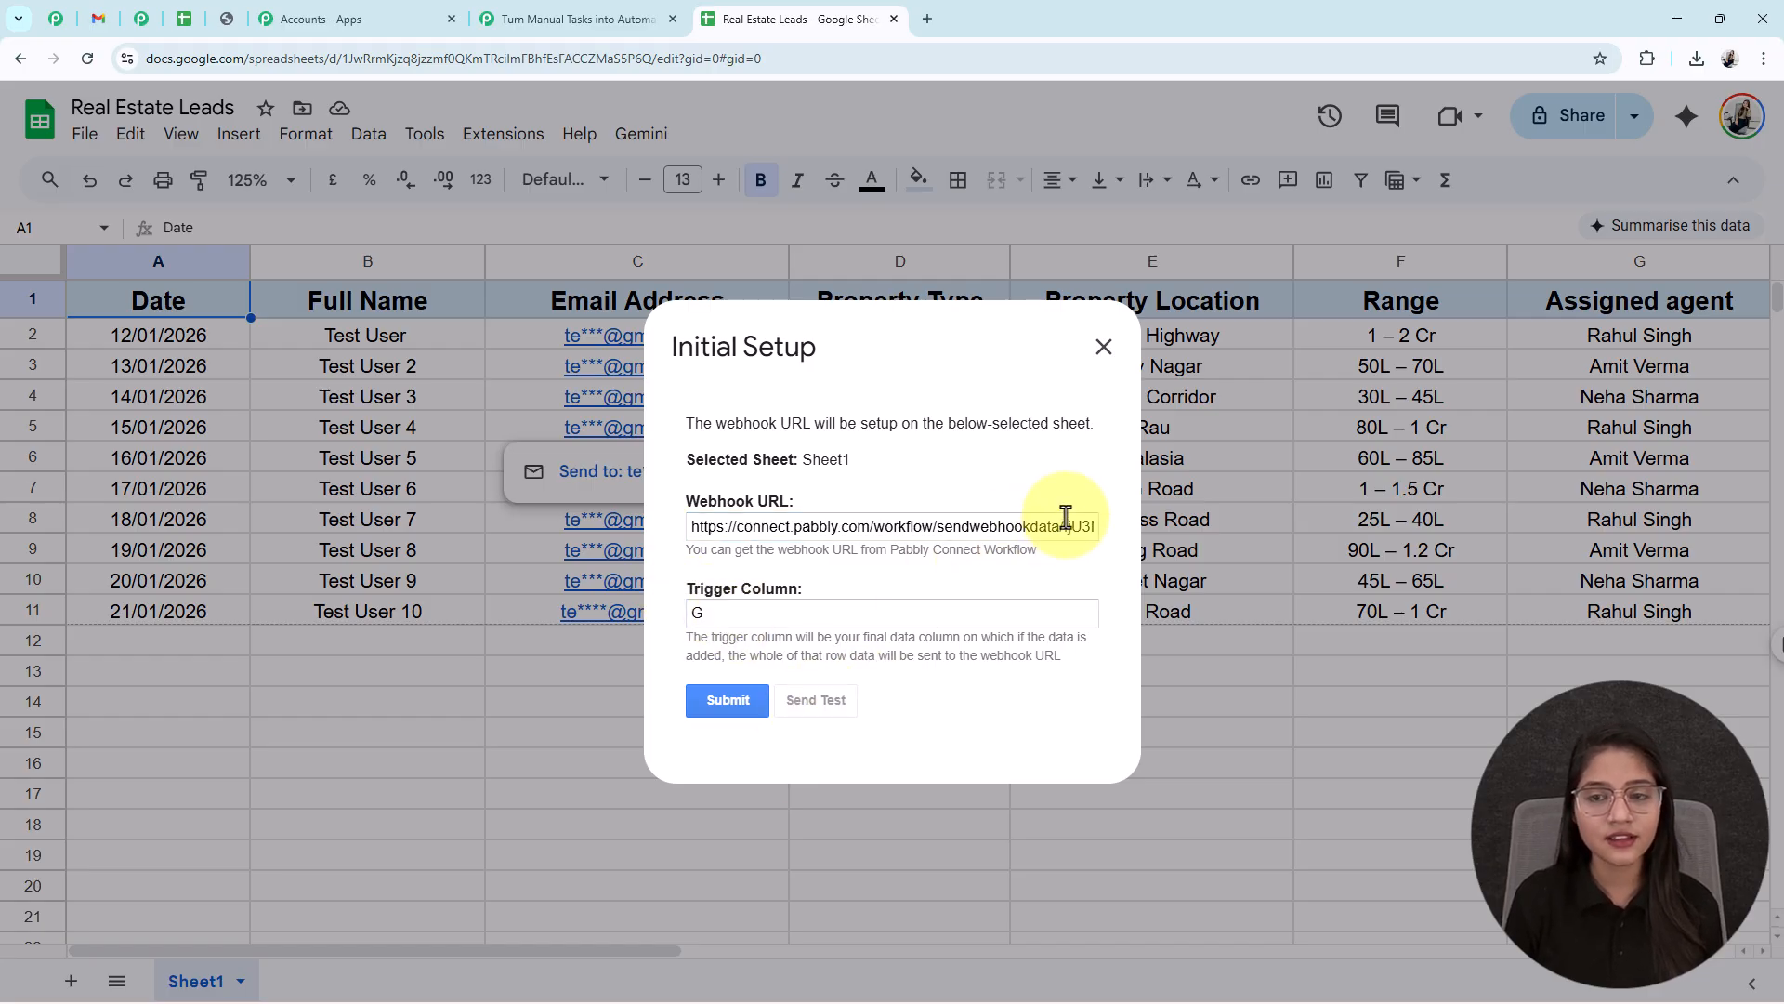
pyautogui.moveTo(689, 695); pyautogui.dragTo(839, 703)
pyautogui.click(879, 697)
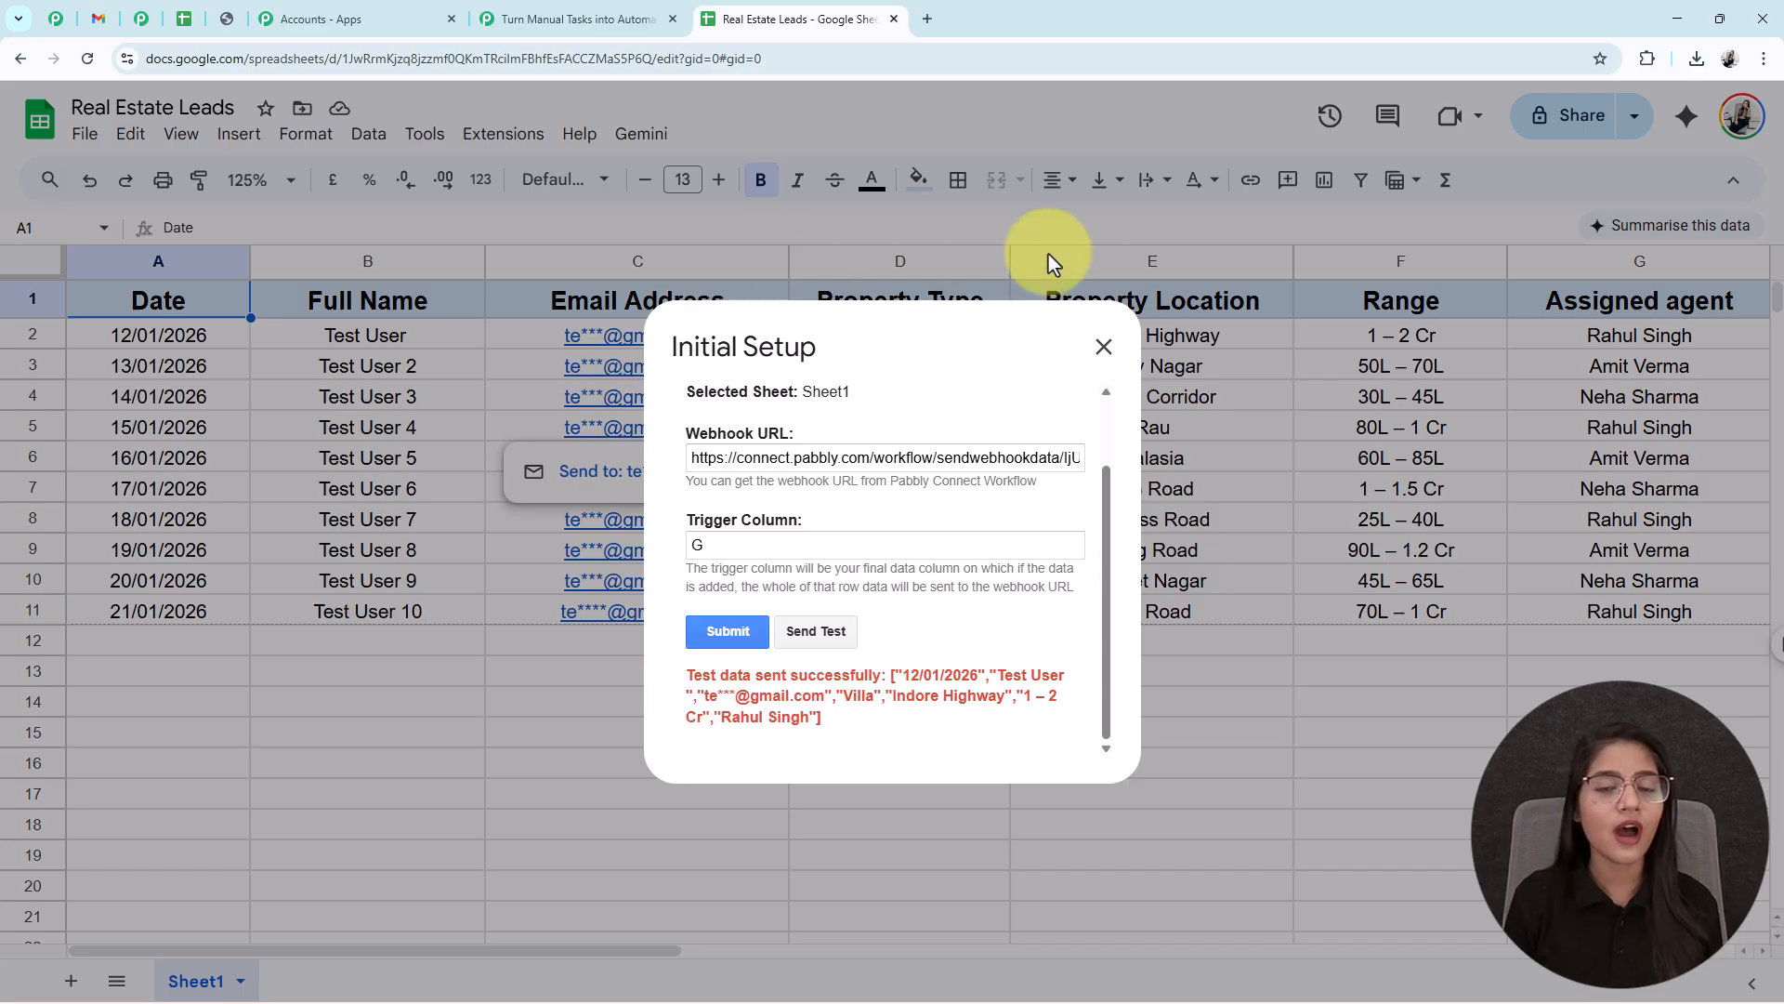
# - Review captured Response A in Pabbly, checking Sheet1, row 2, Villa and 1–2 Cr values
pyautogui.click(670, 9)
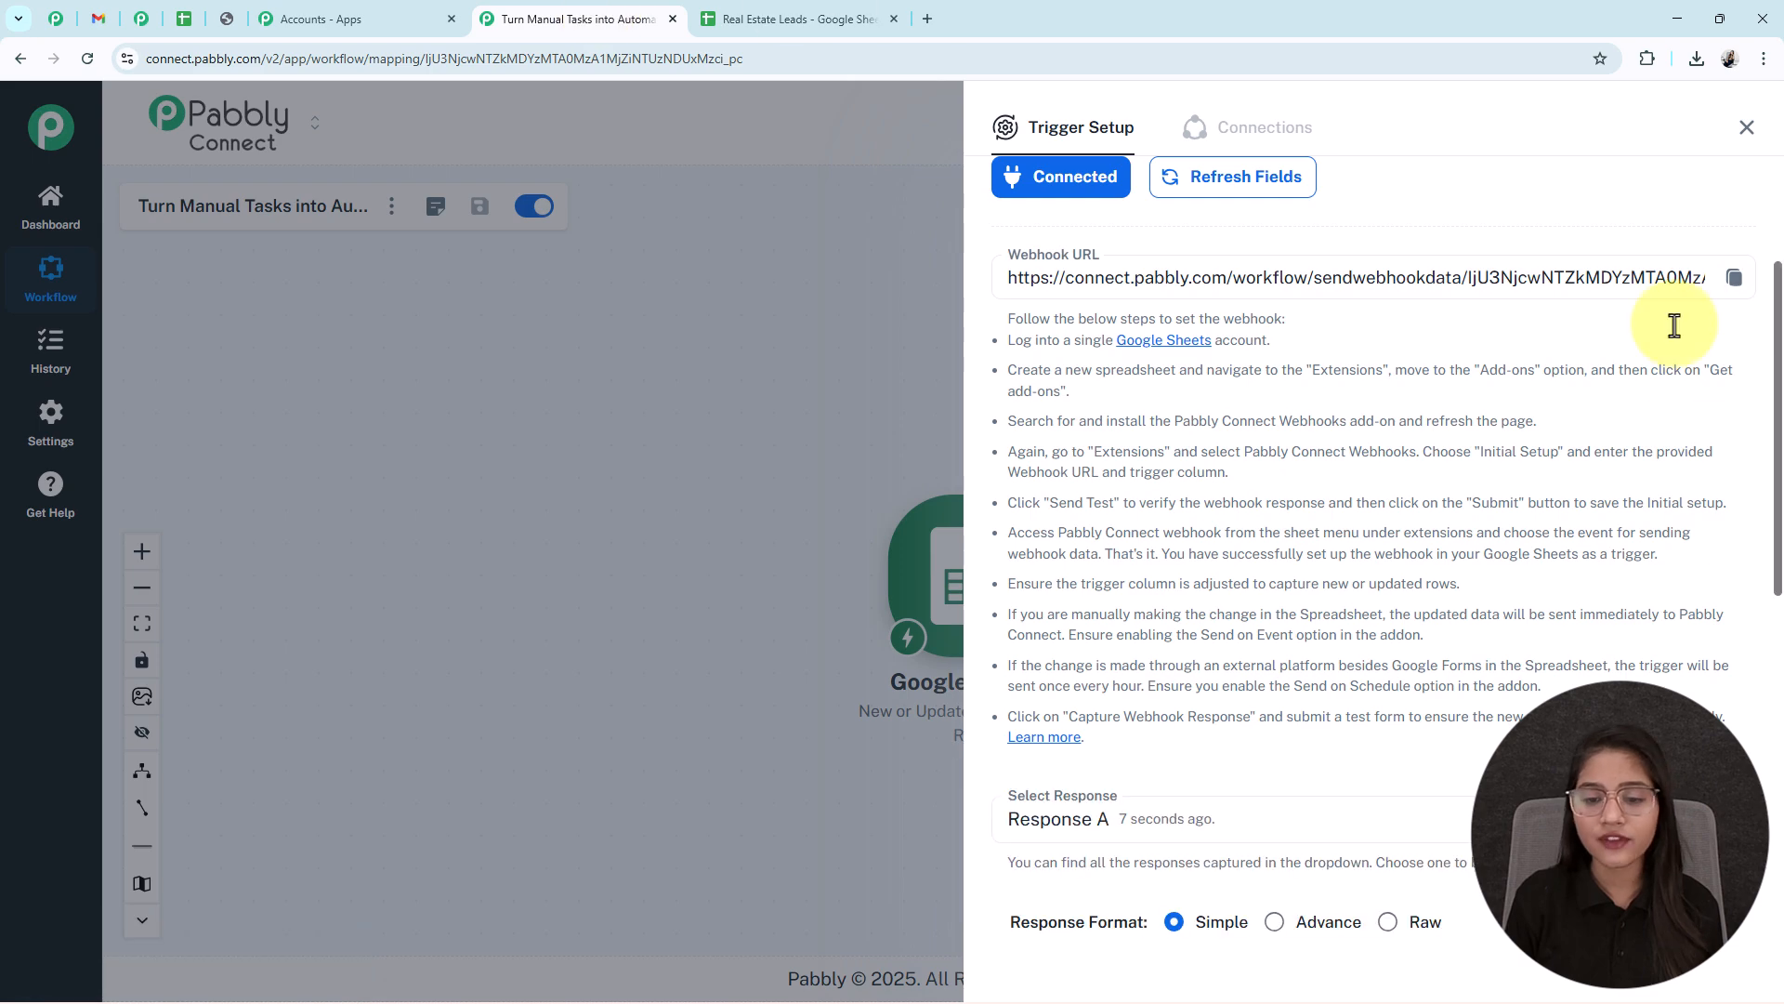
pyautogui.scroll(-7, 1756, 394)
pyautogui.scroll(-5, 1756, 394)
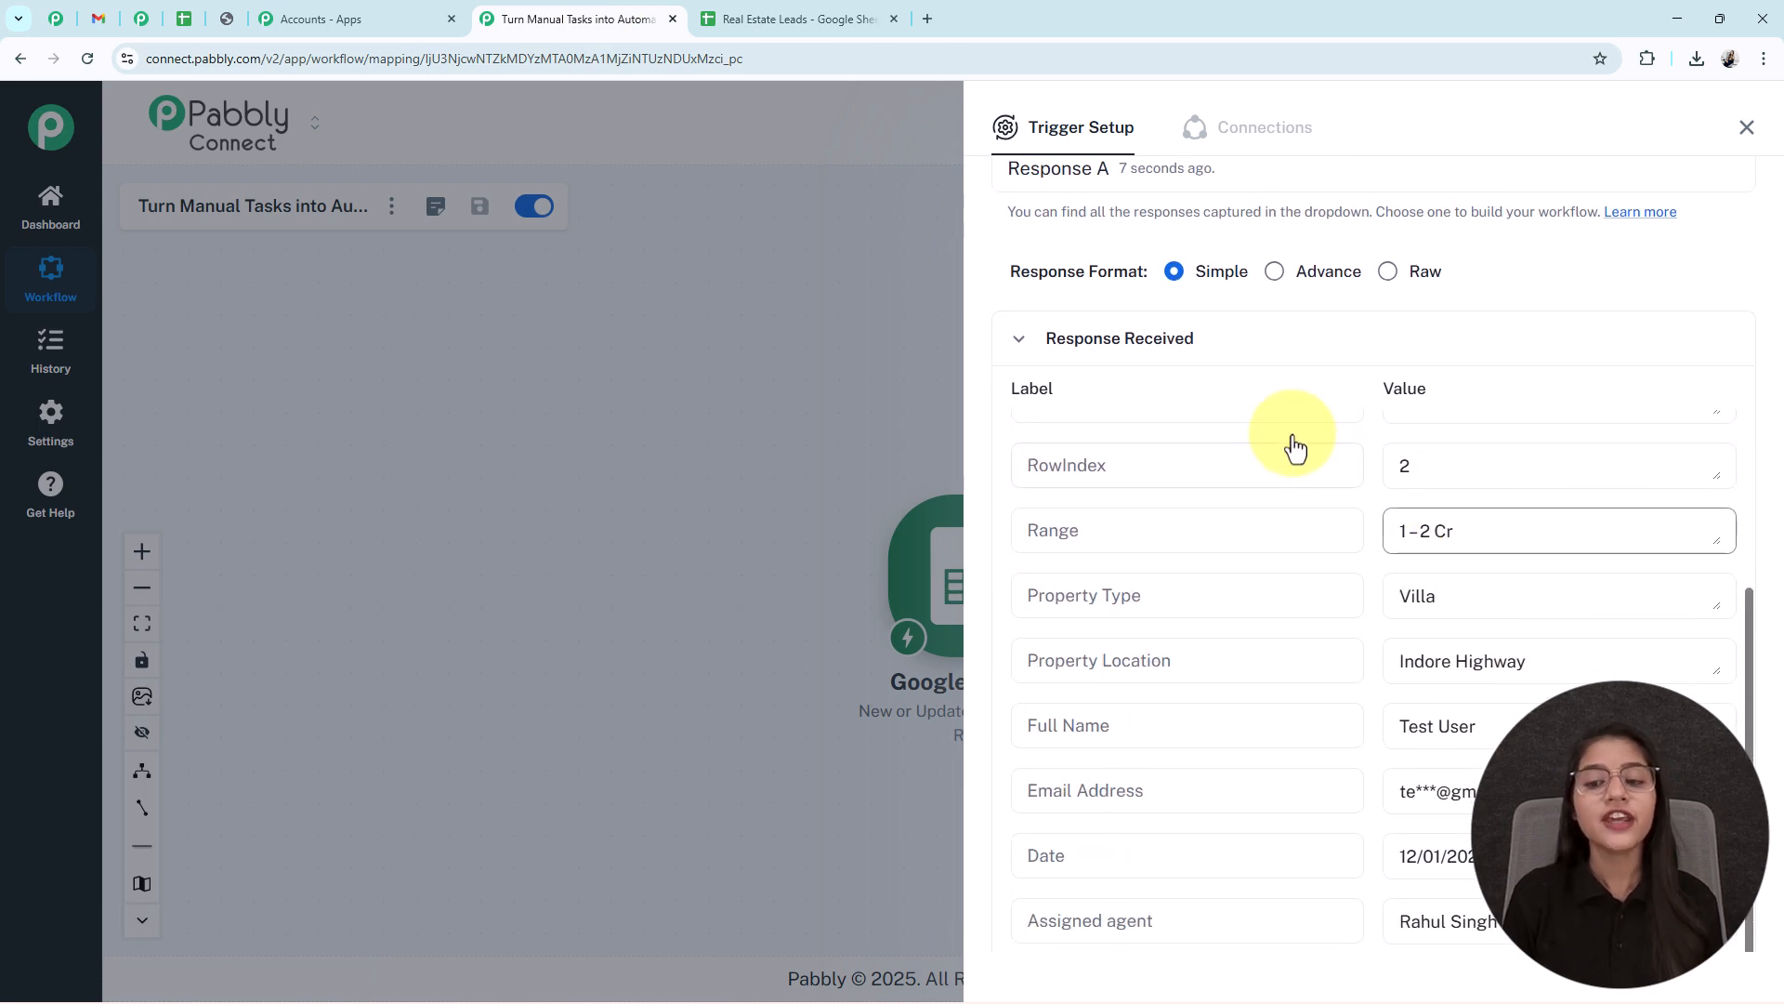
pyautogui.scroll(4, 1324, 558)
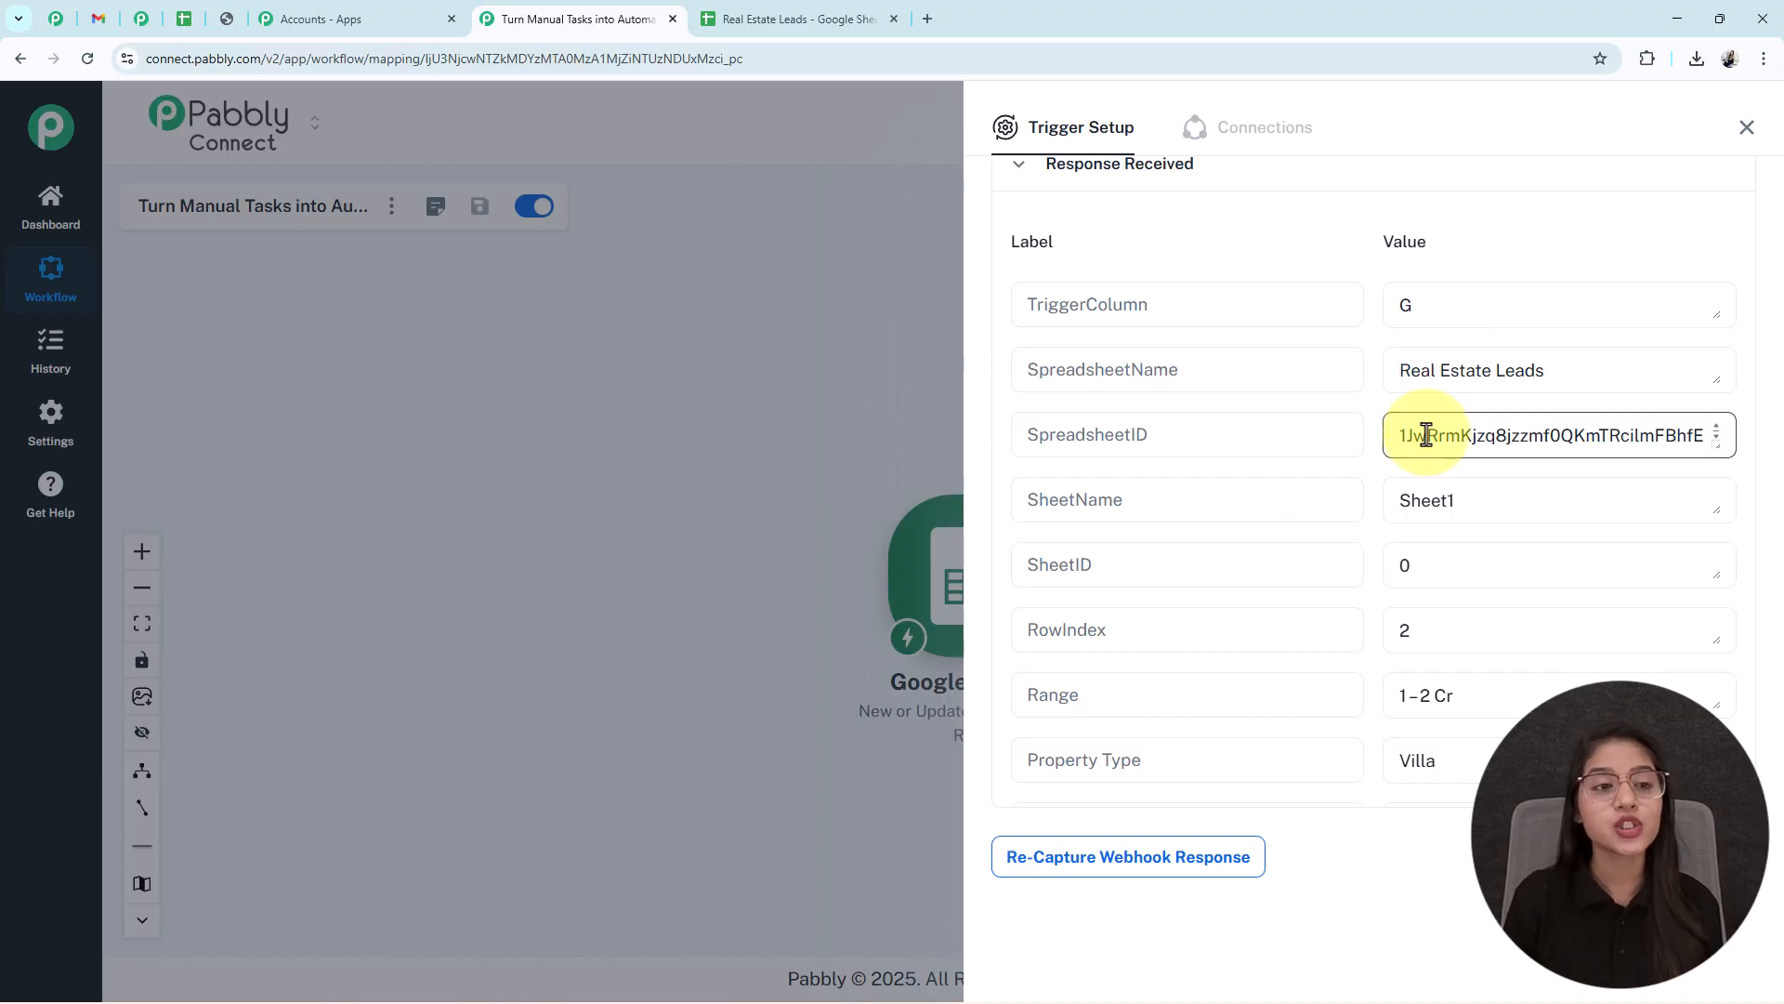
# - Submit the webhook Initial Setup, verify Send On Event is ticked, and return to Pabbly
pyautogui.click(796, 11)
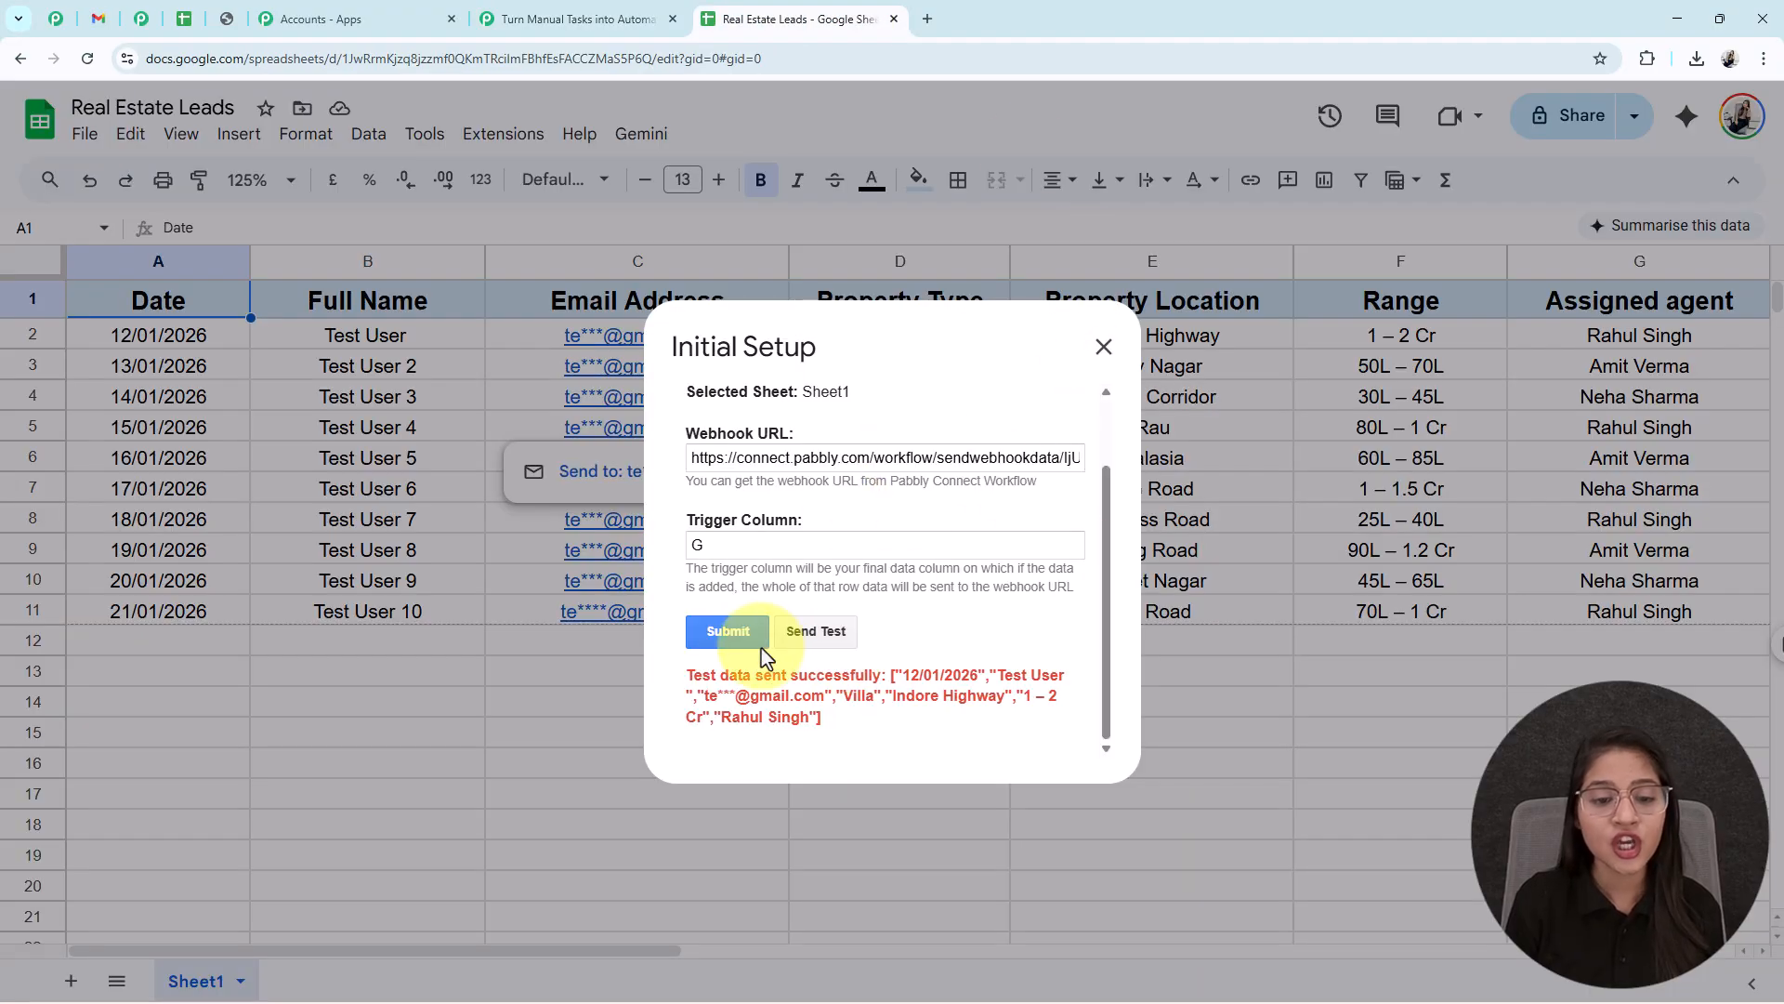
pyautogui.click(728, 631)
pyautogui.click(502, 136)
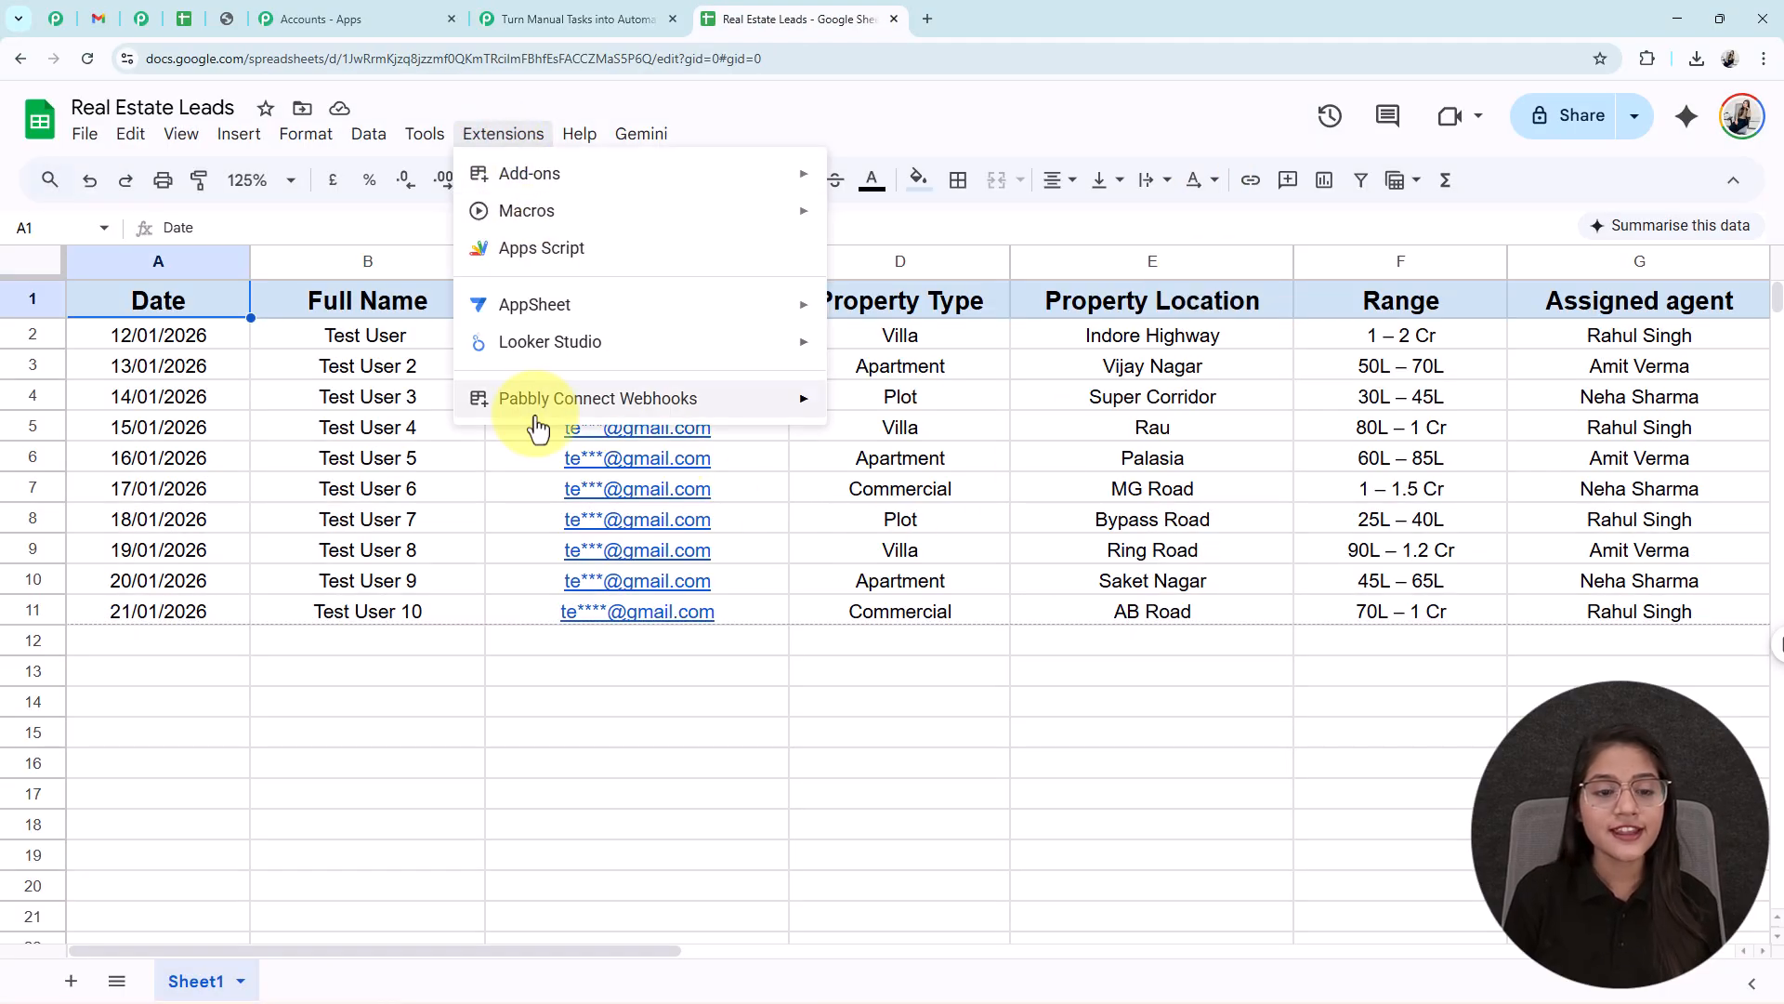
pyautogui.moveTo(716, 402)
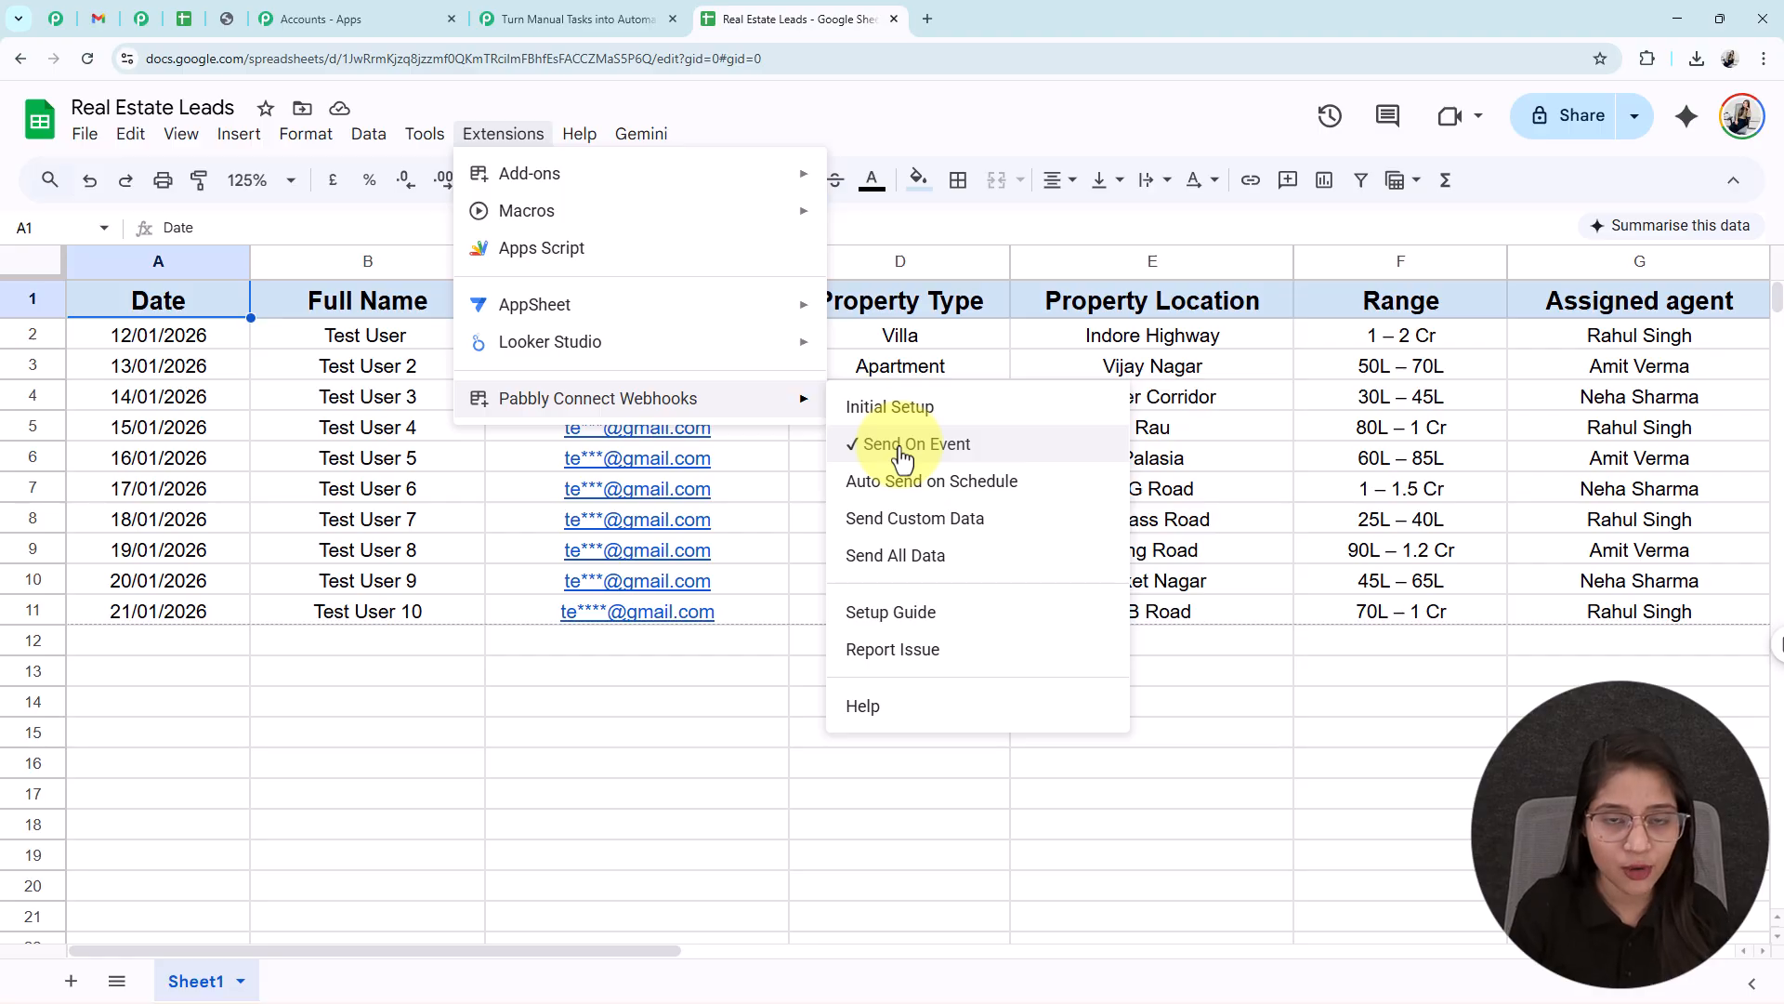
pyautogui.click(576, 18)
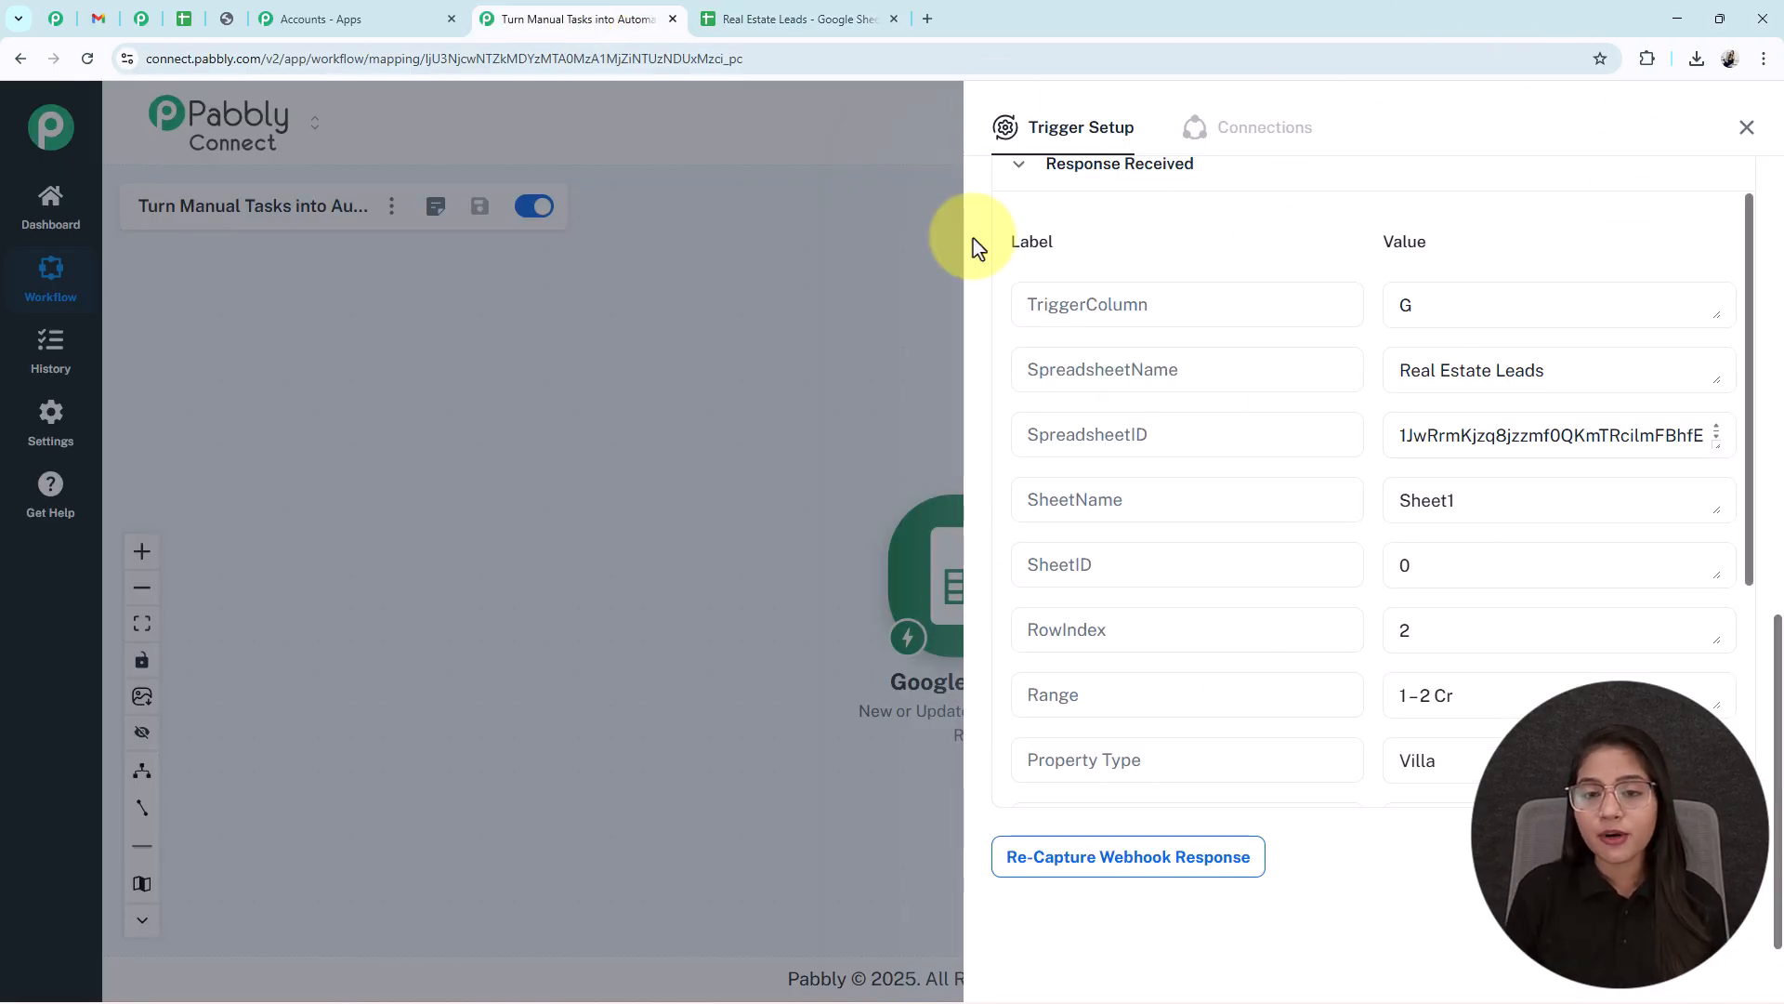
# - Add a Gmail Send Email action after the Google Sheets trigger and begin connecting the account
pyautogui.click(1745, 129)
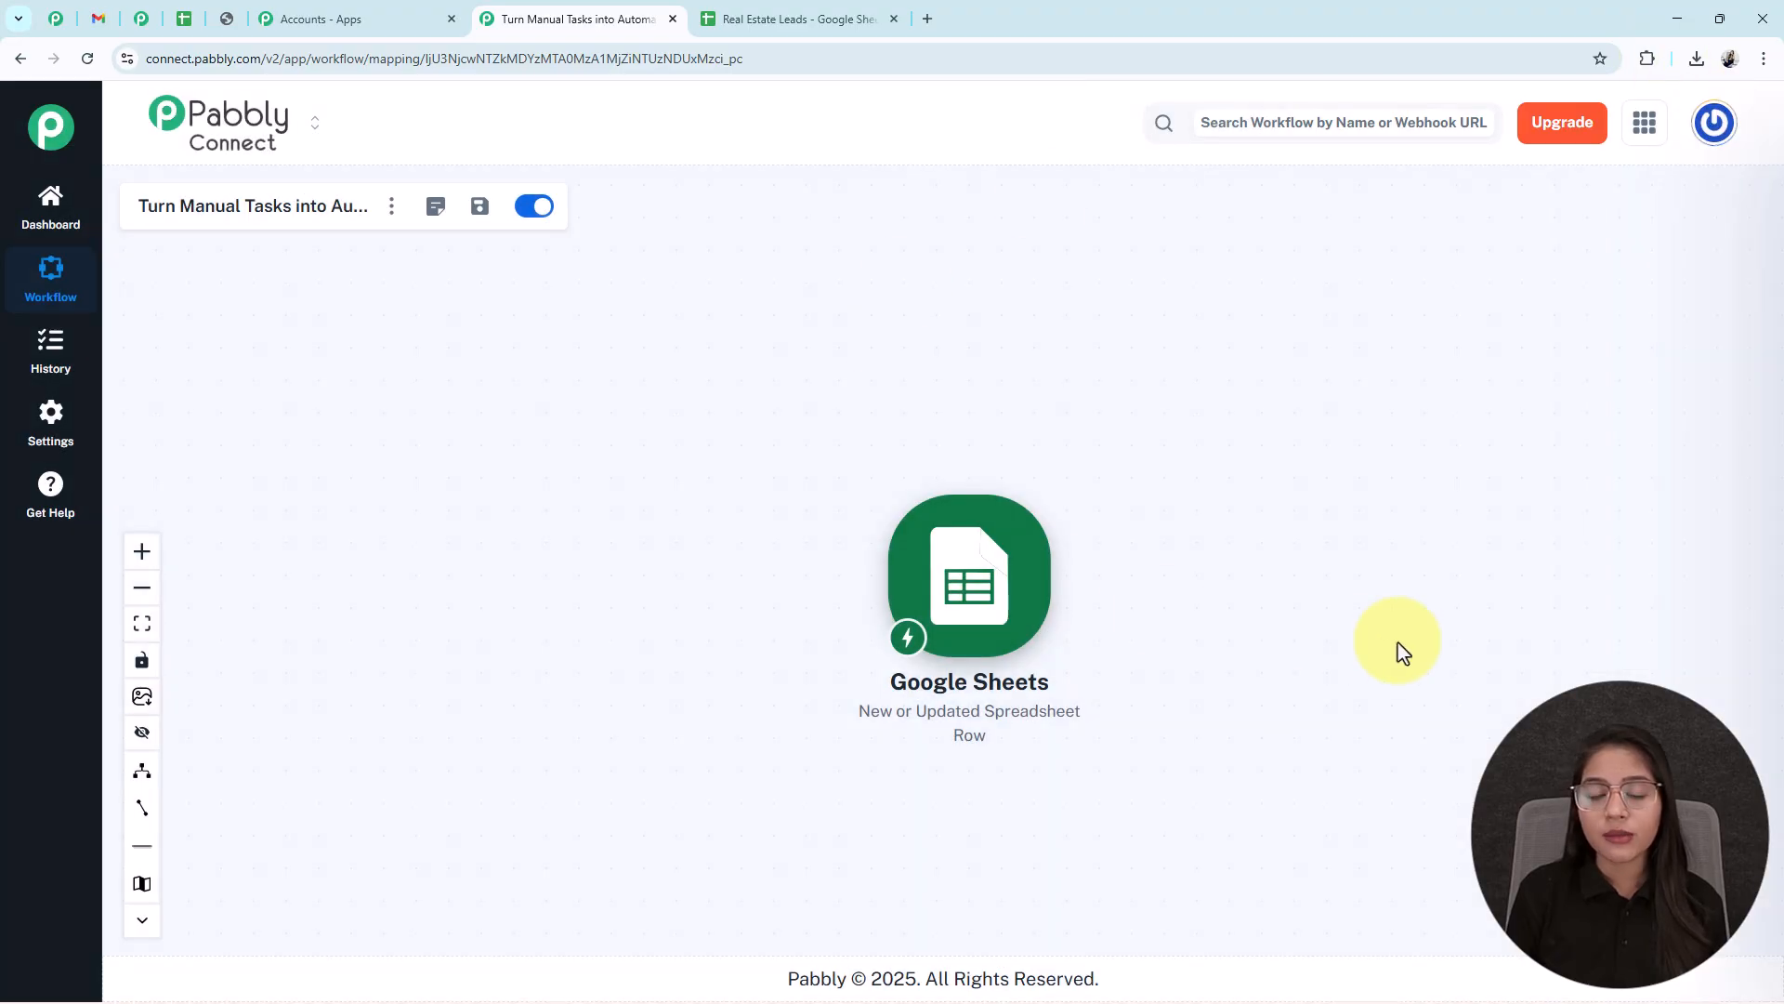
pyautogui.moveTo(1251, 589); pyautogui.dragTo(869, 472)
pyautogui.scroll(4, 706, 464)
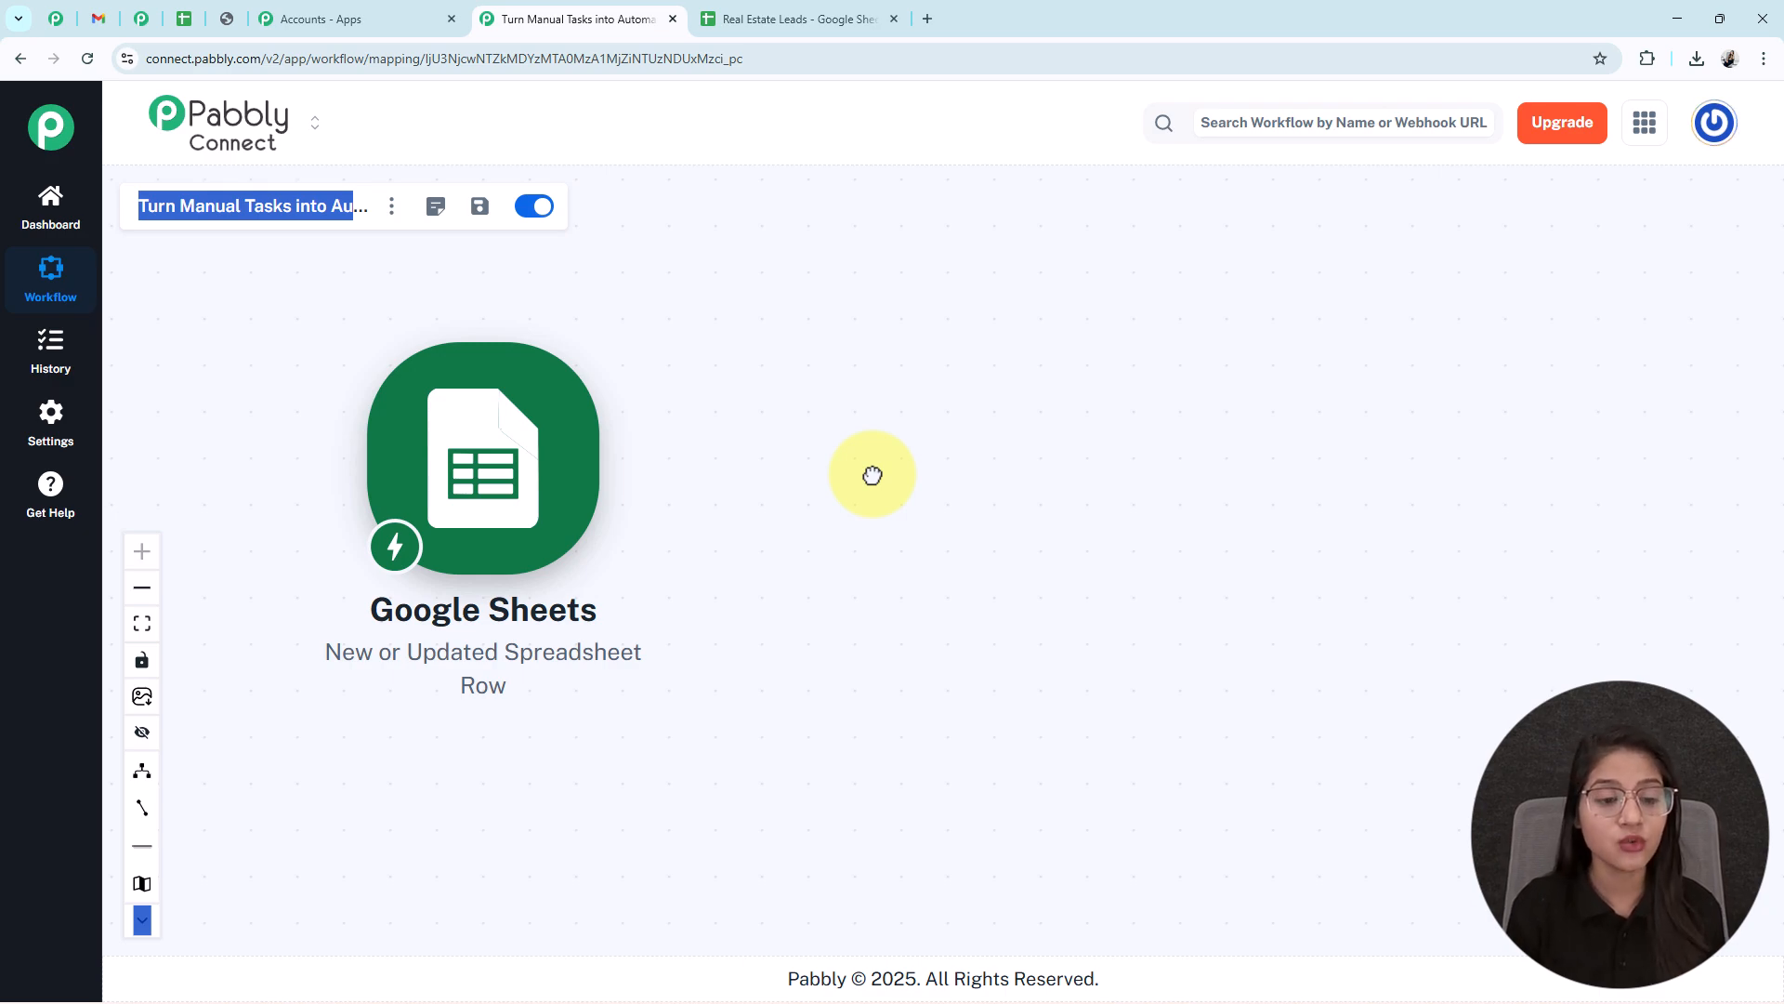
pyautogui.click(620, 484)
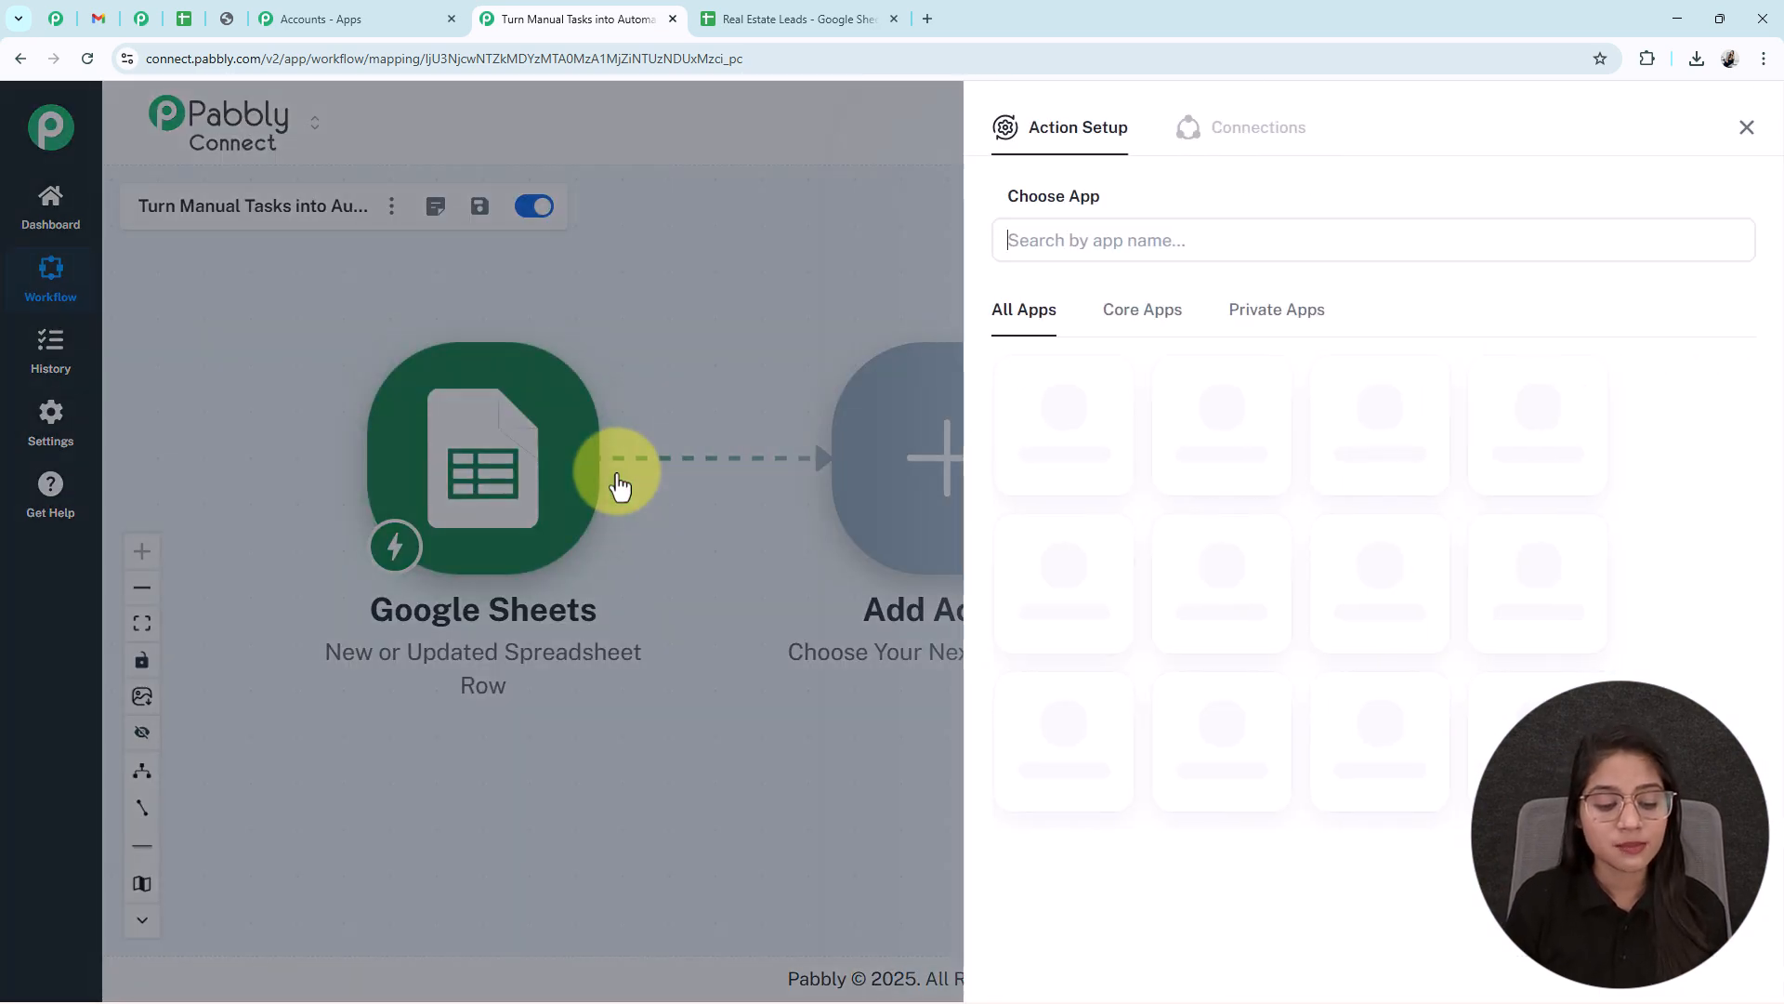
pyautogui.write('gmail')
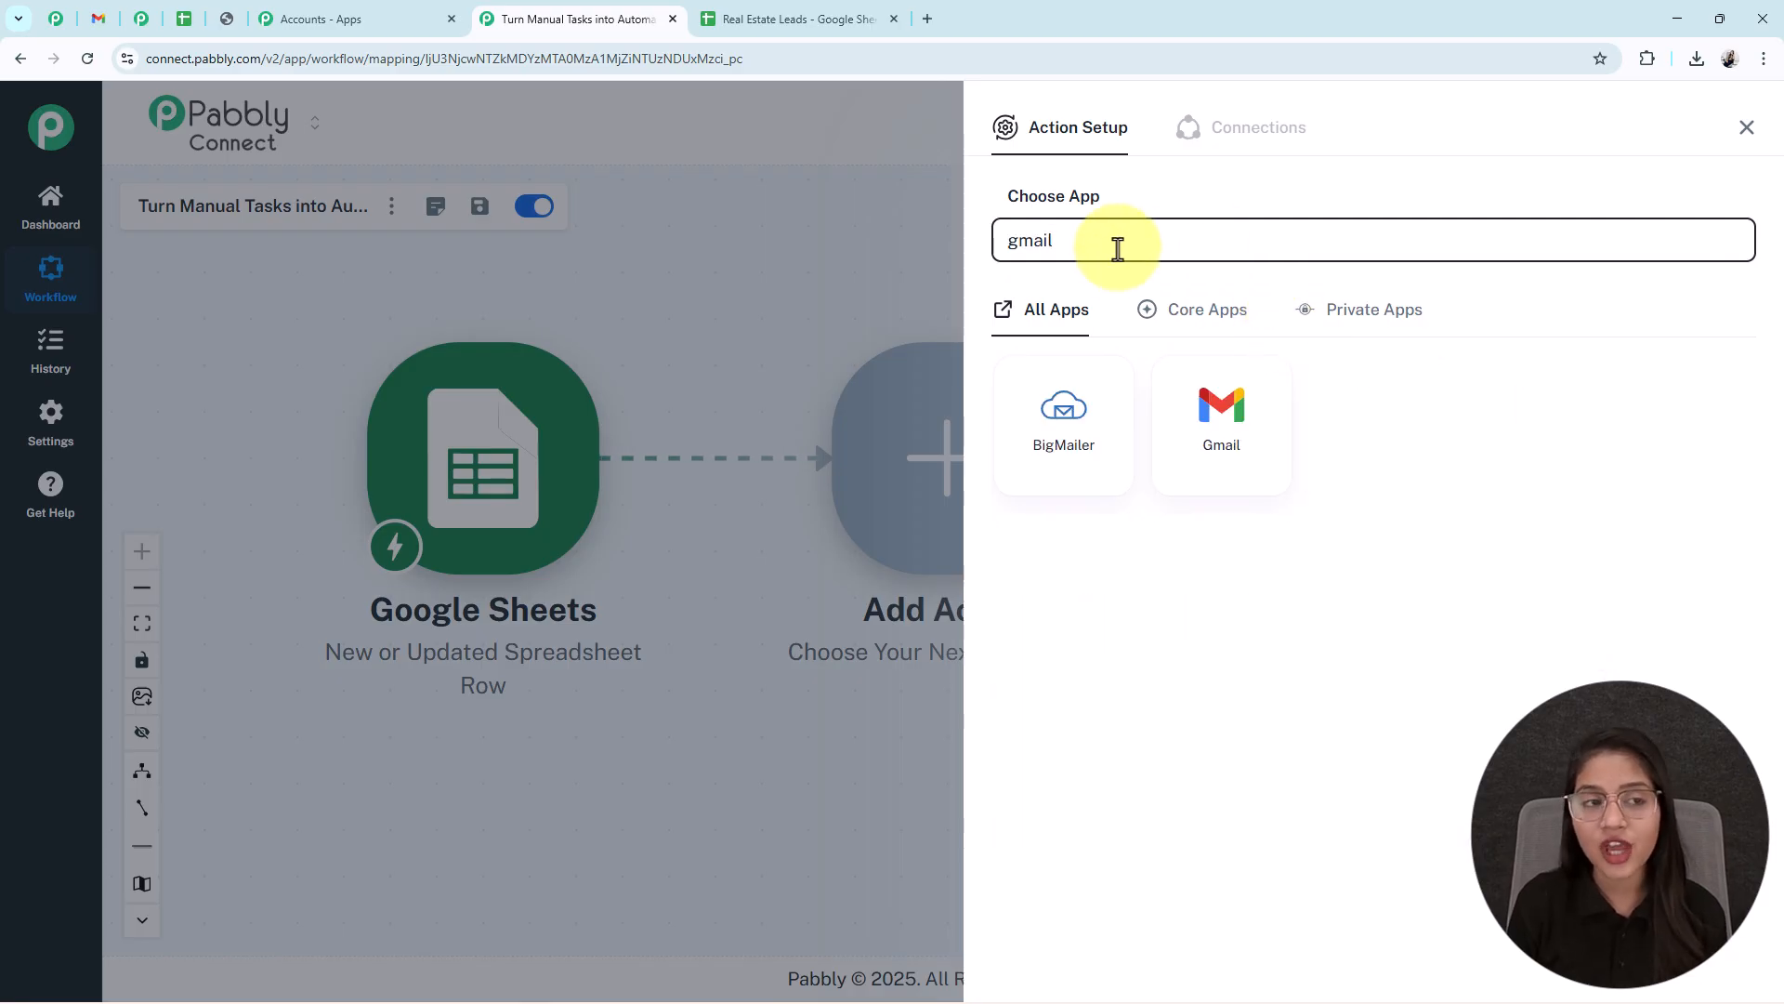
pyautogui.click(1198, 448)
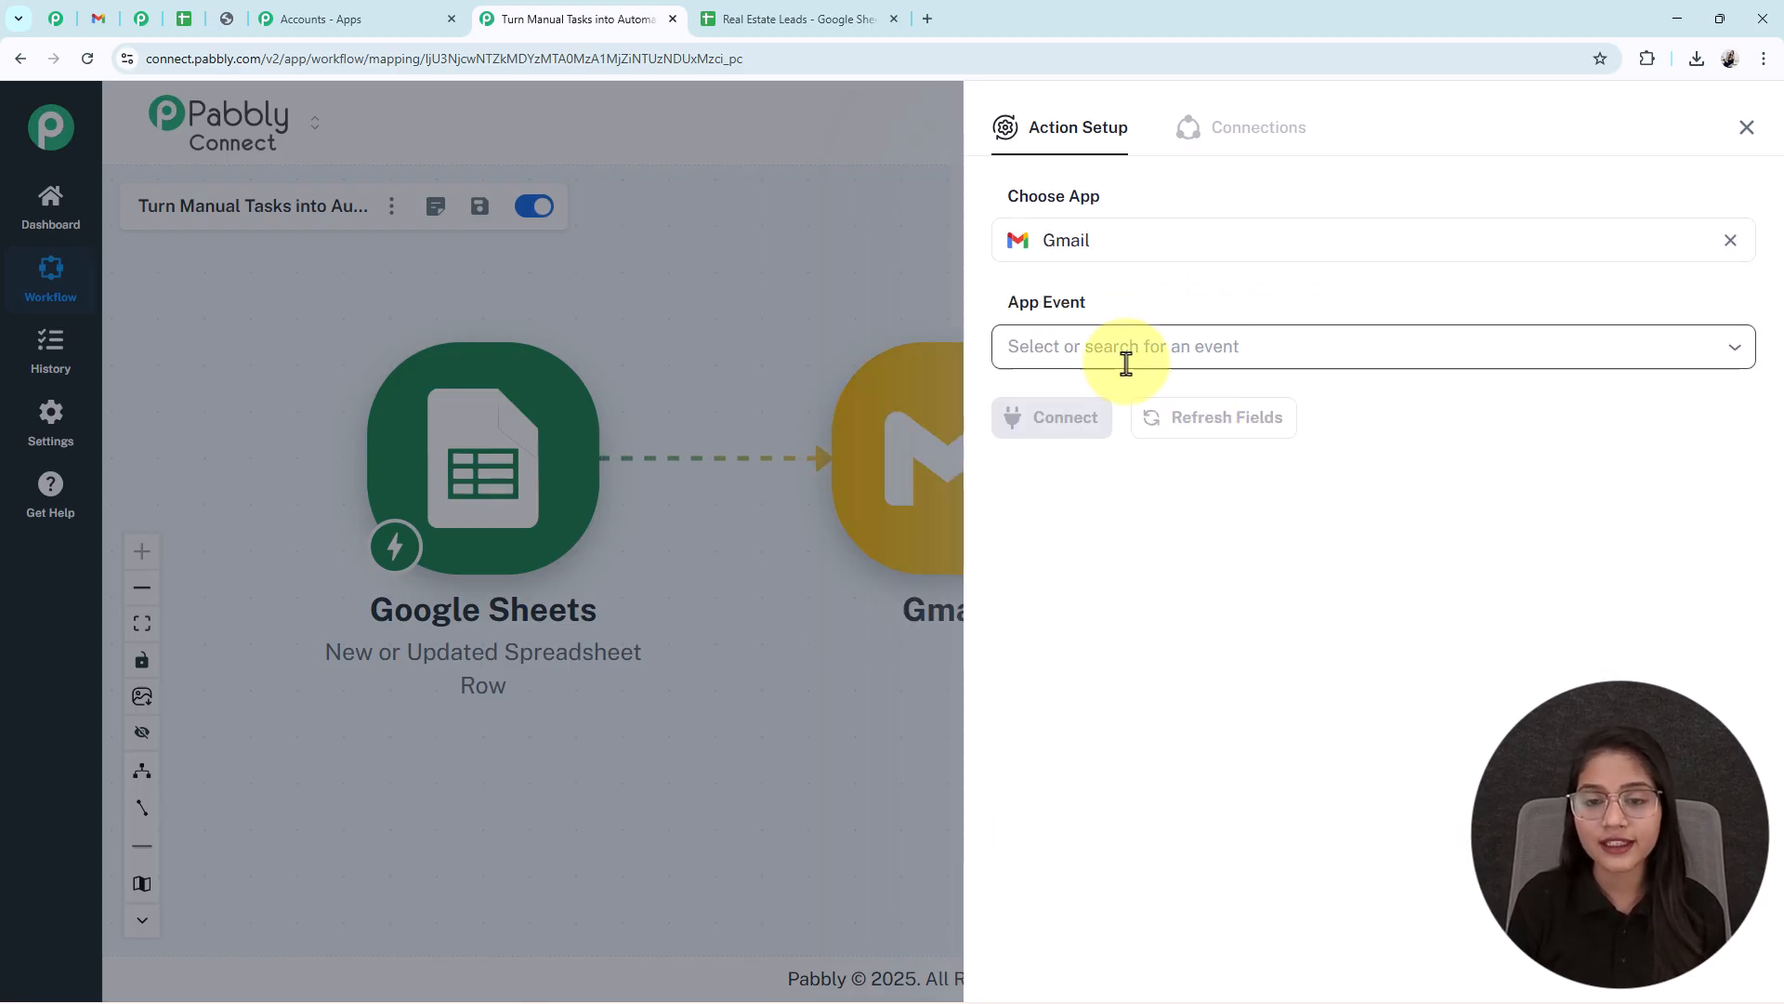
pyautogui.click(1082, 356)
pyautogui.click(1059, 409)
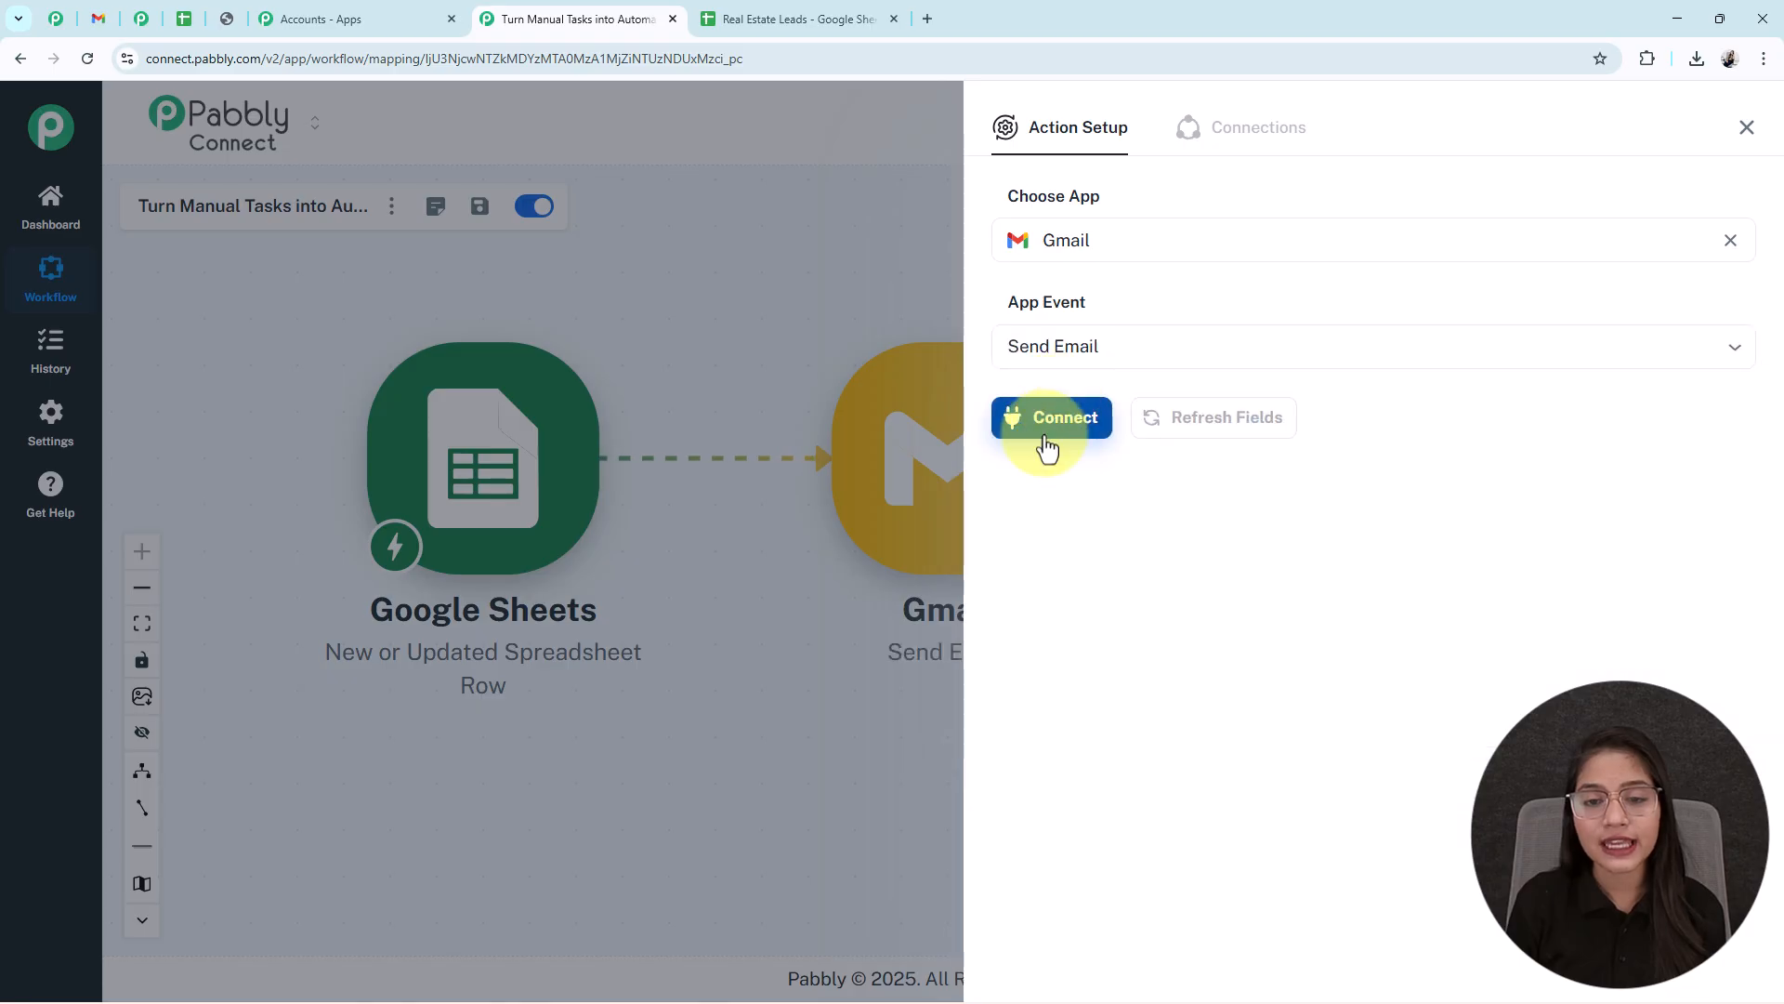
pyautogui.click(1048, 427)
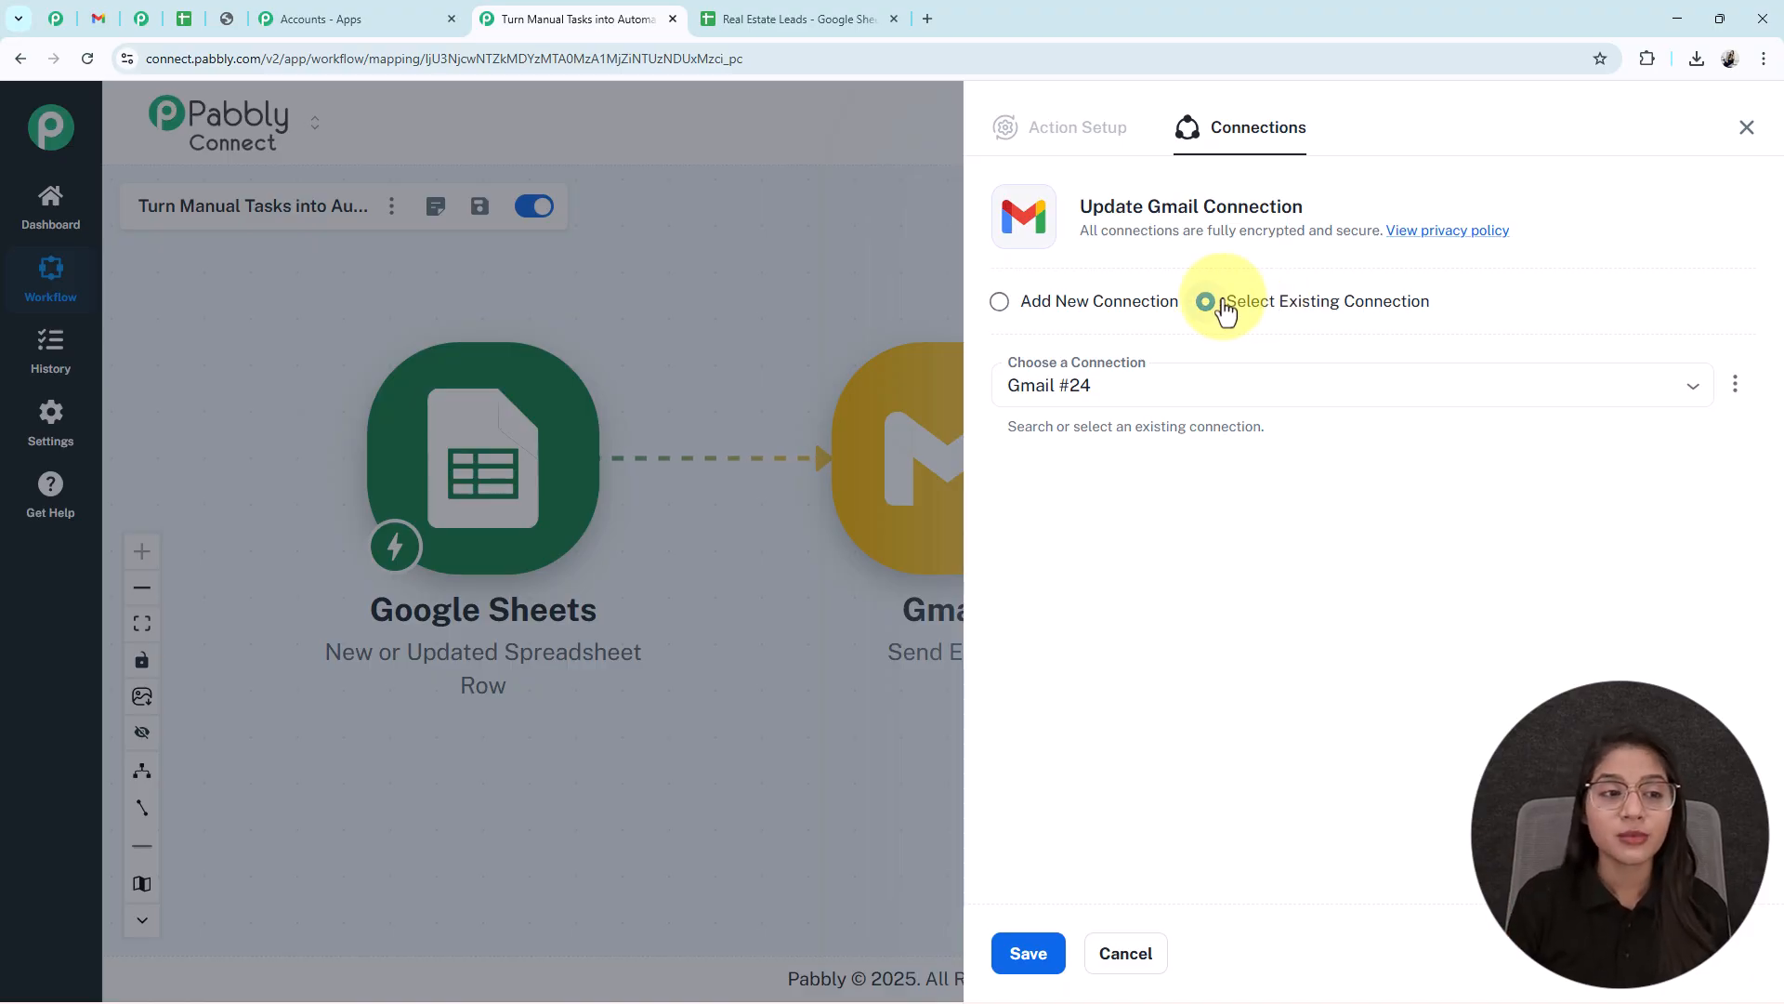
# - Add a new Gmail connection by signing in with the Google account and granting Pabbly access
pyautogui.click(1004, 303)
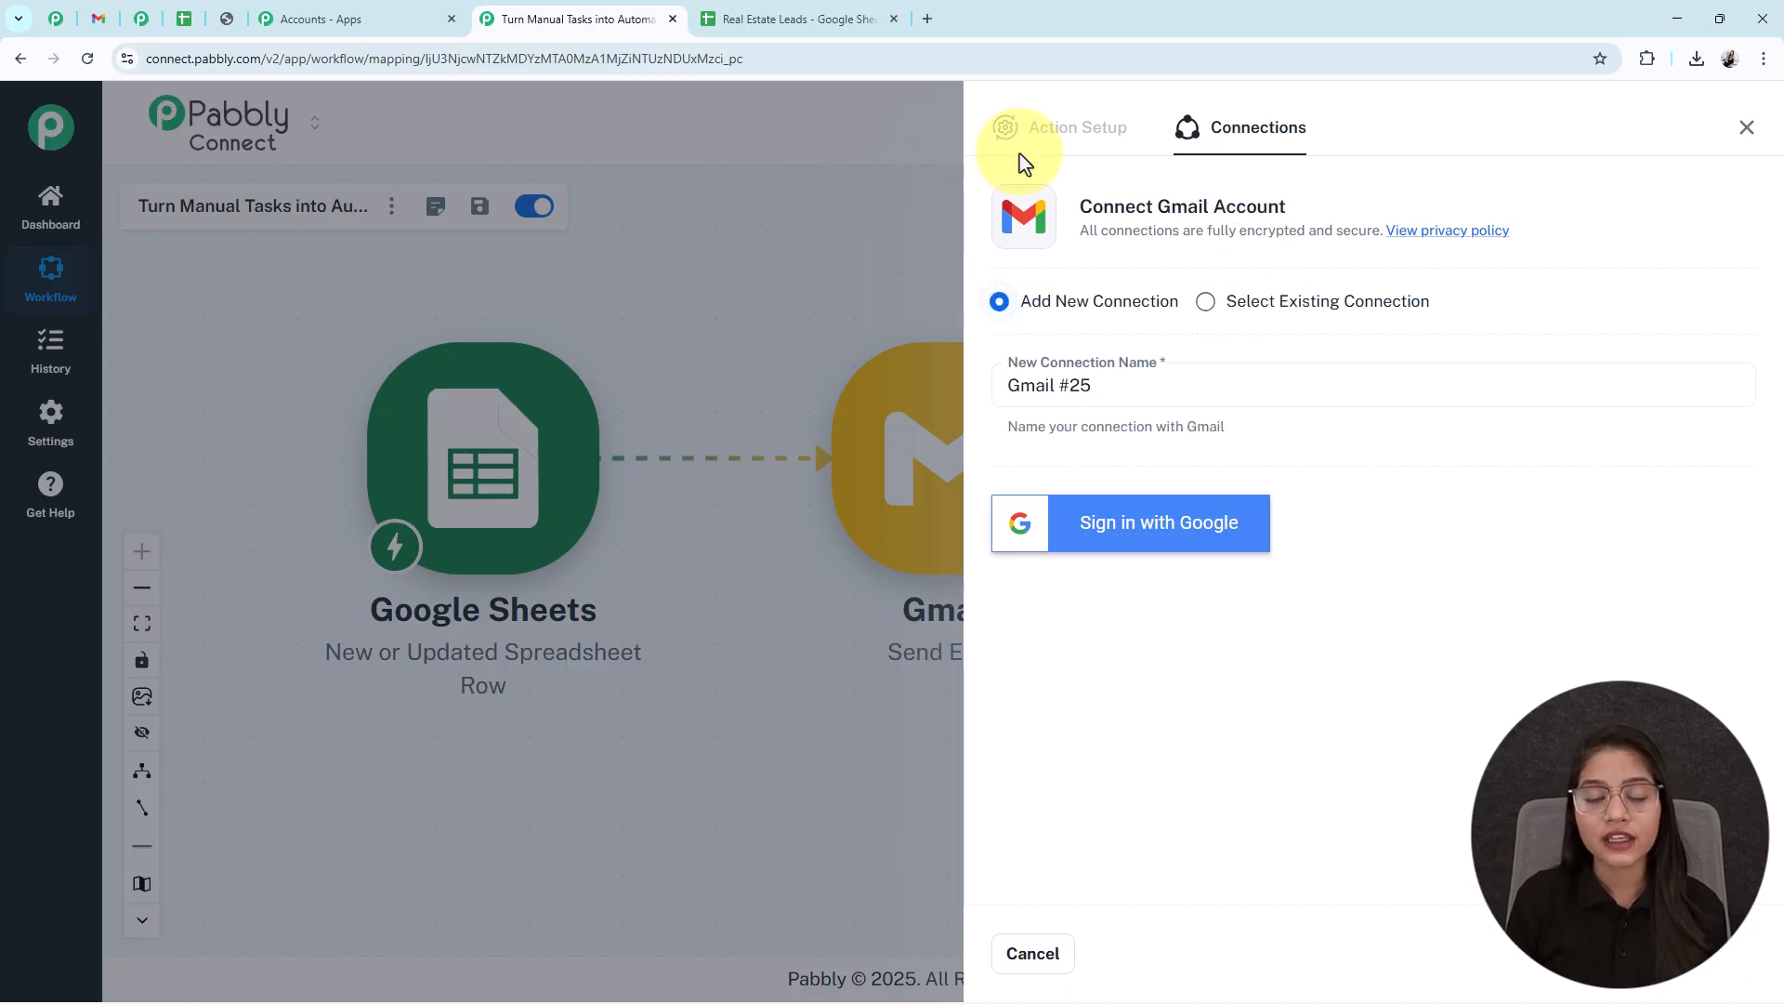
pyautogui.click(1097, 518)
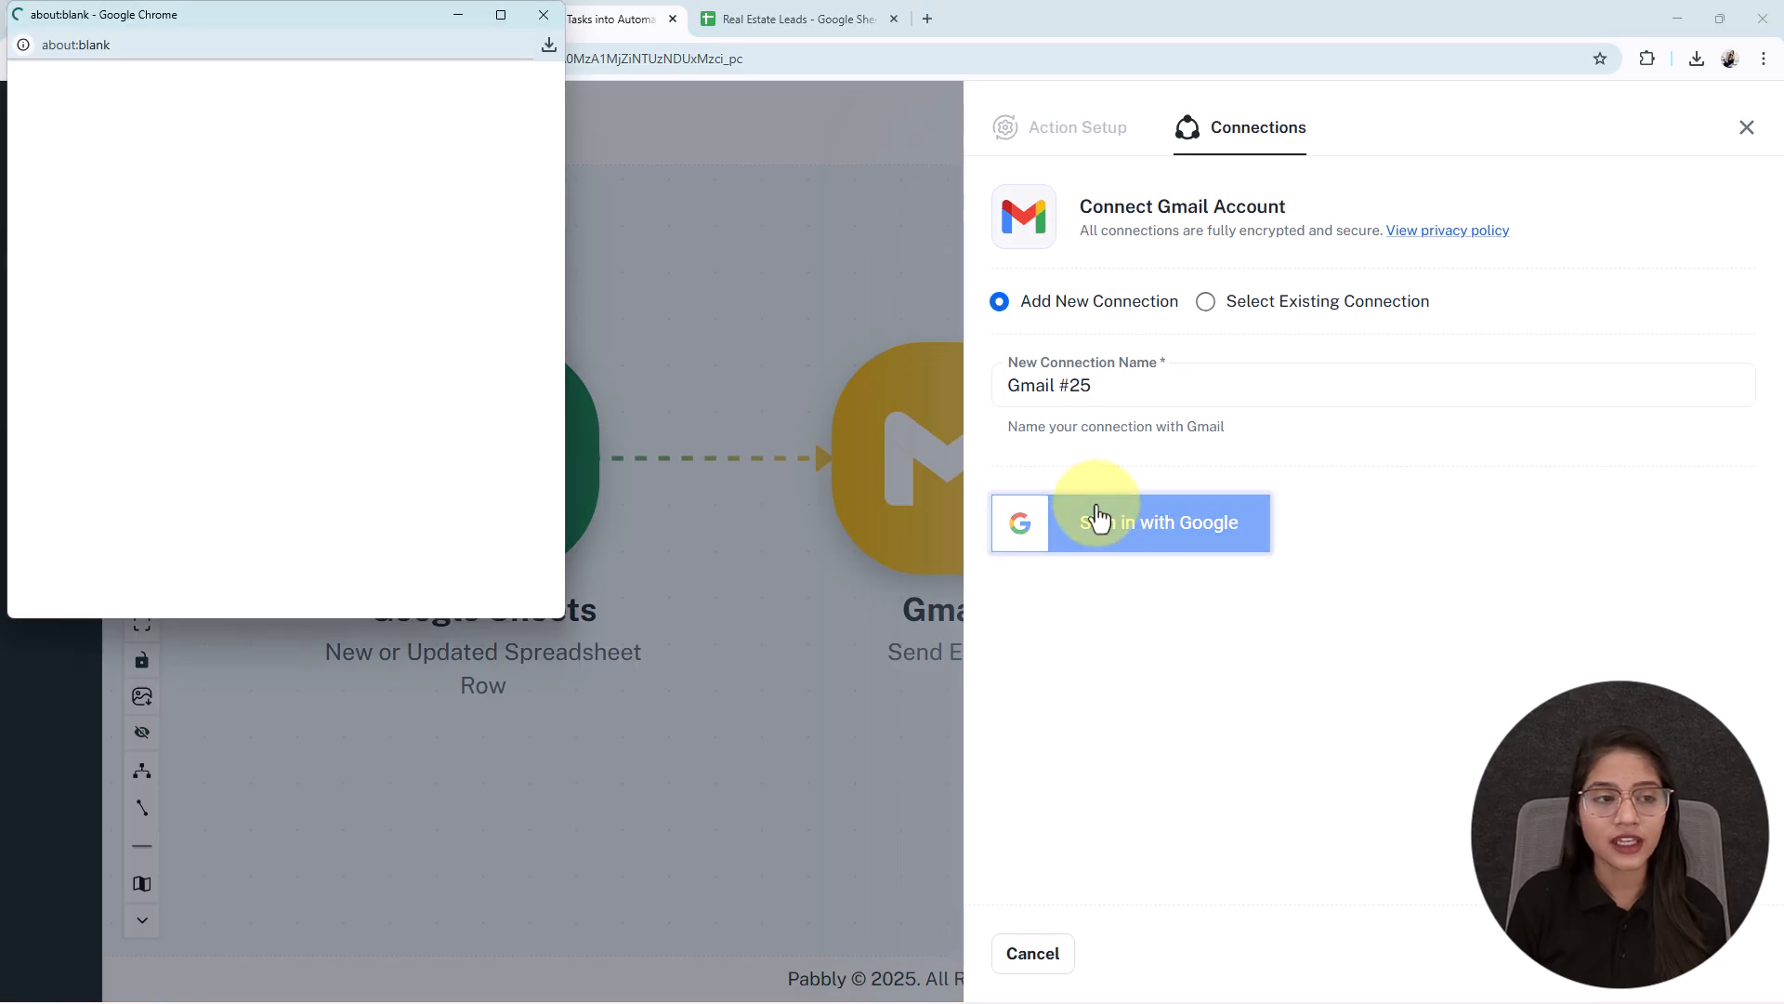
pyautogui.scroll(-3, 227, 451)
pyautogui.click(160, 158)
pyautogui.scroll(-5, 378, 214)
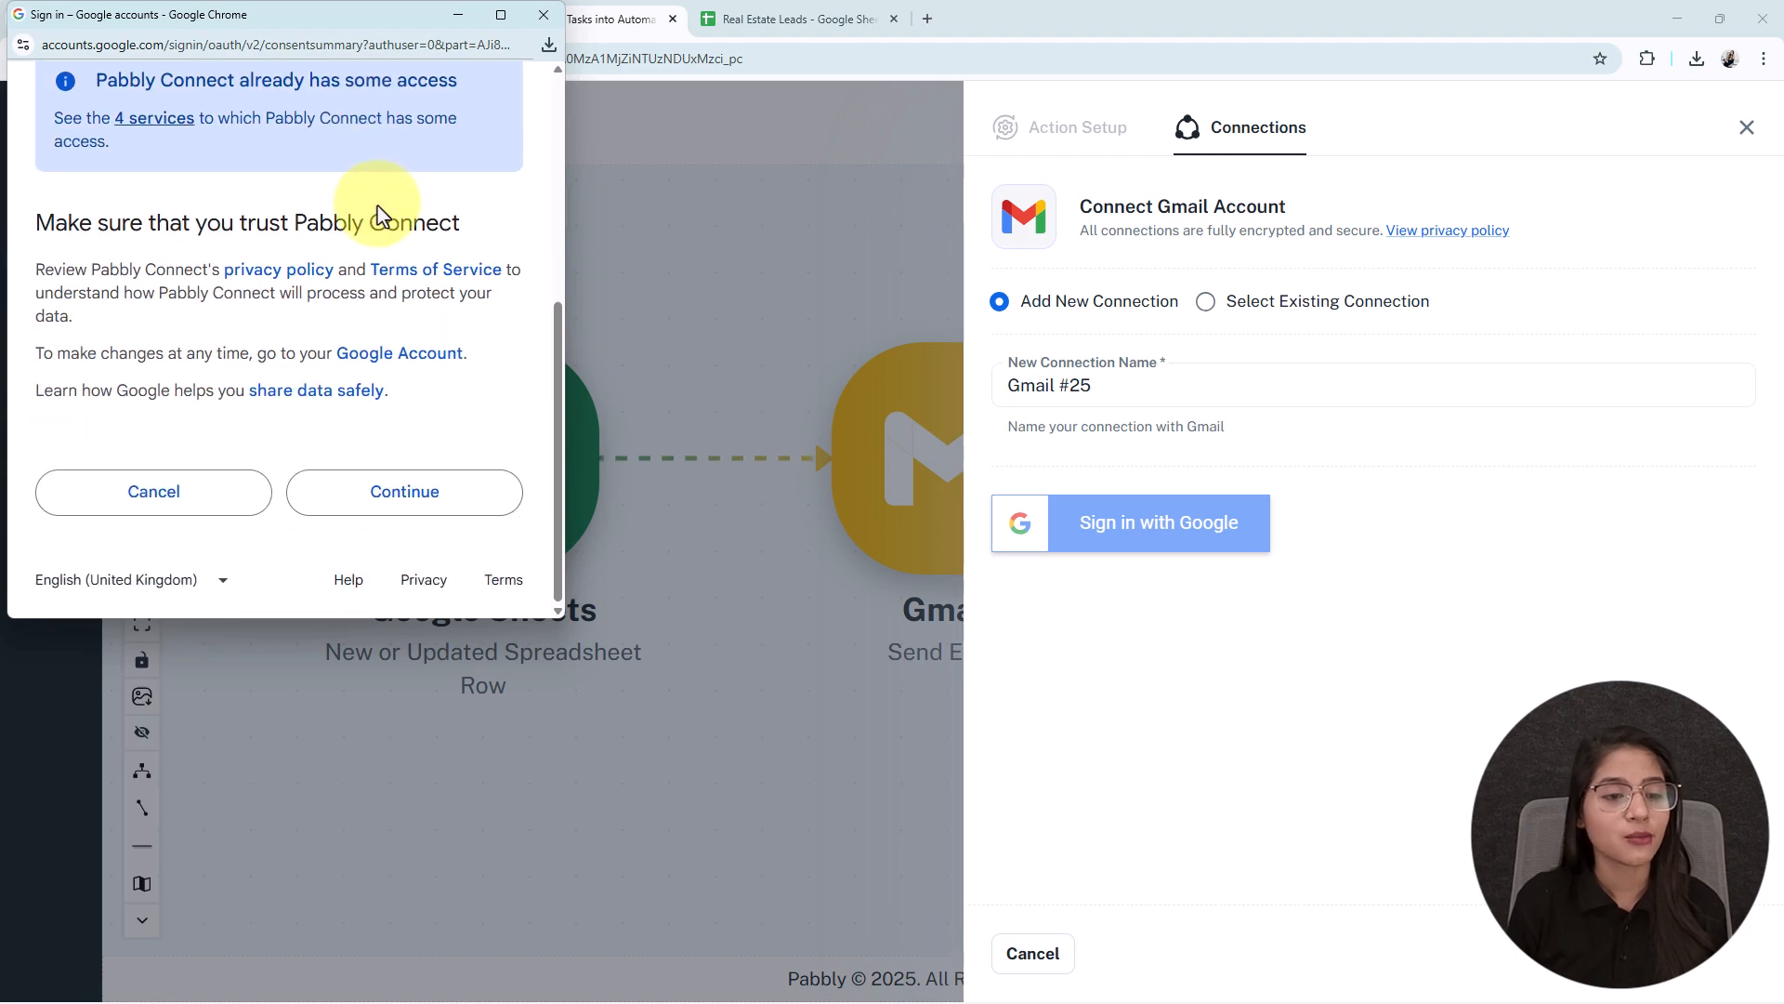
pyautogui.click(425, 510)
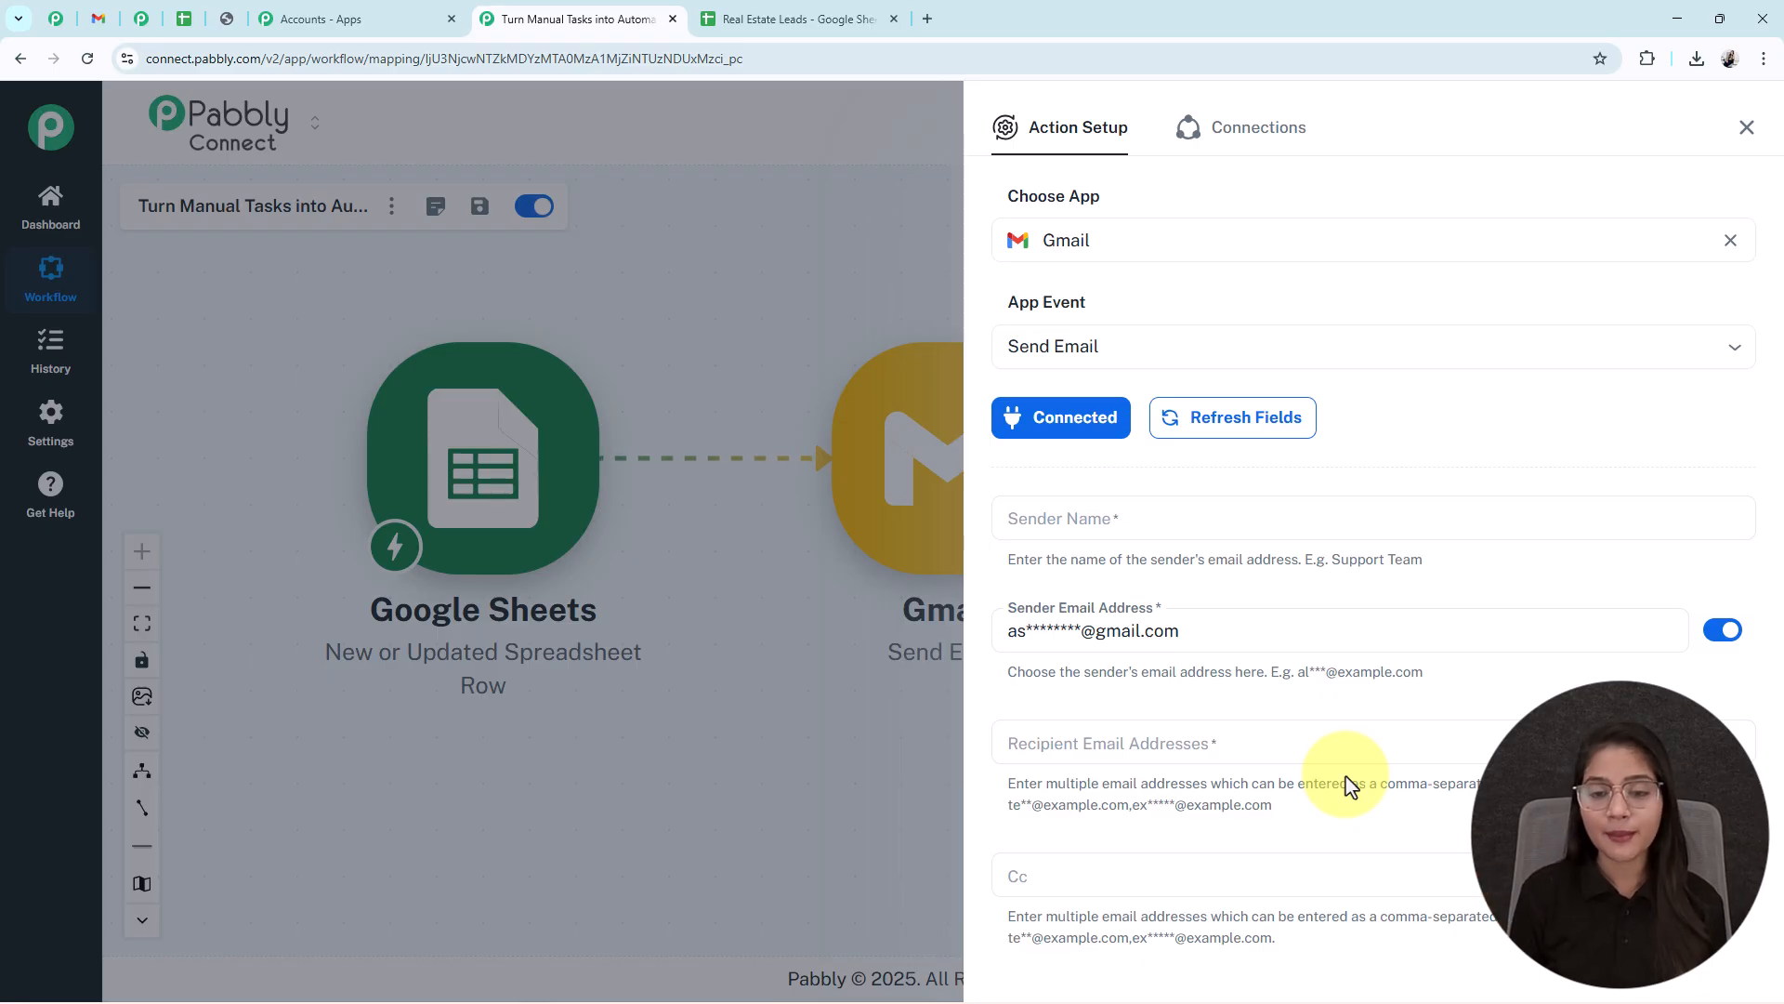
# - Enter 'Real Estate Team' as the Gmail action's sender name
pyautogui.scroll(-3, 1444, 347)
pyautogui.click(1068, 244)
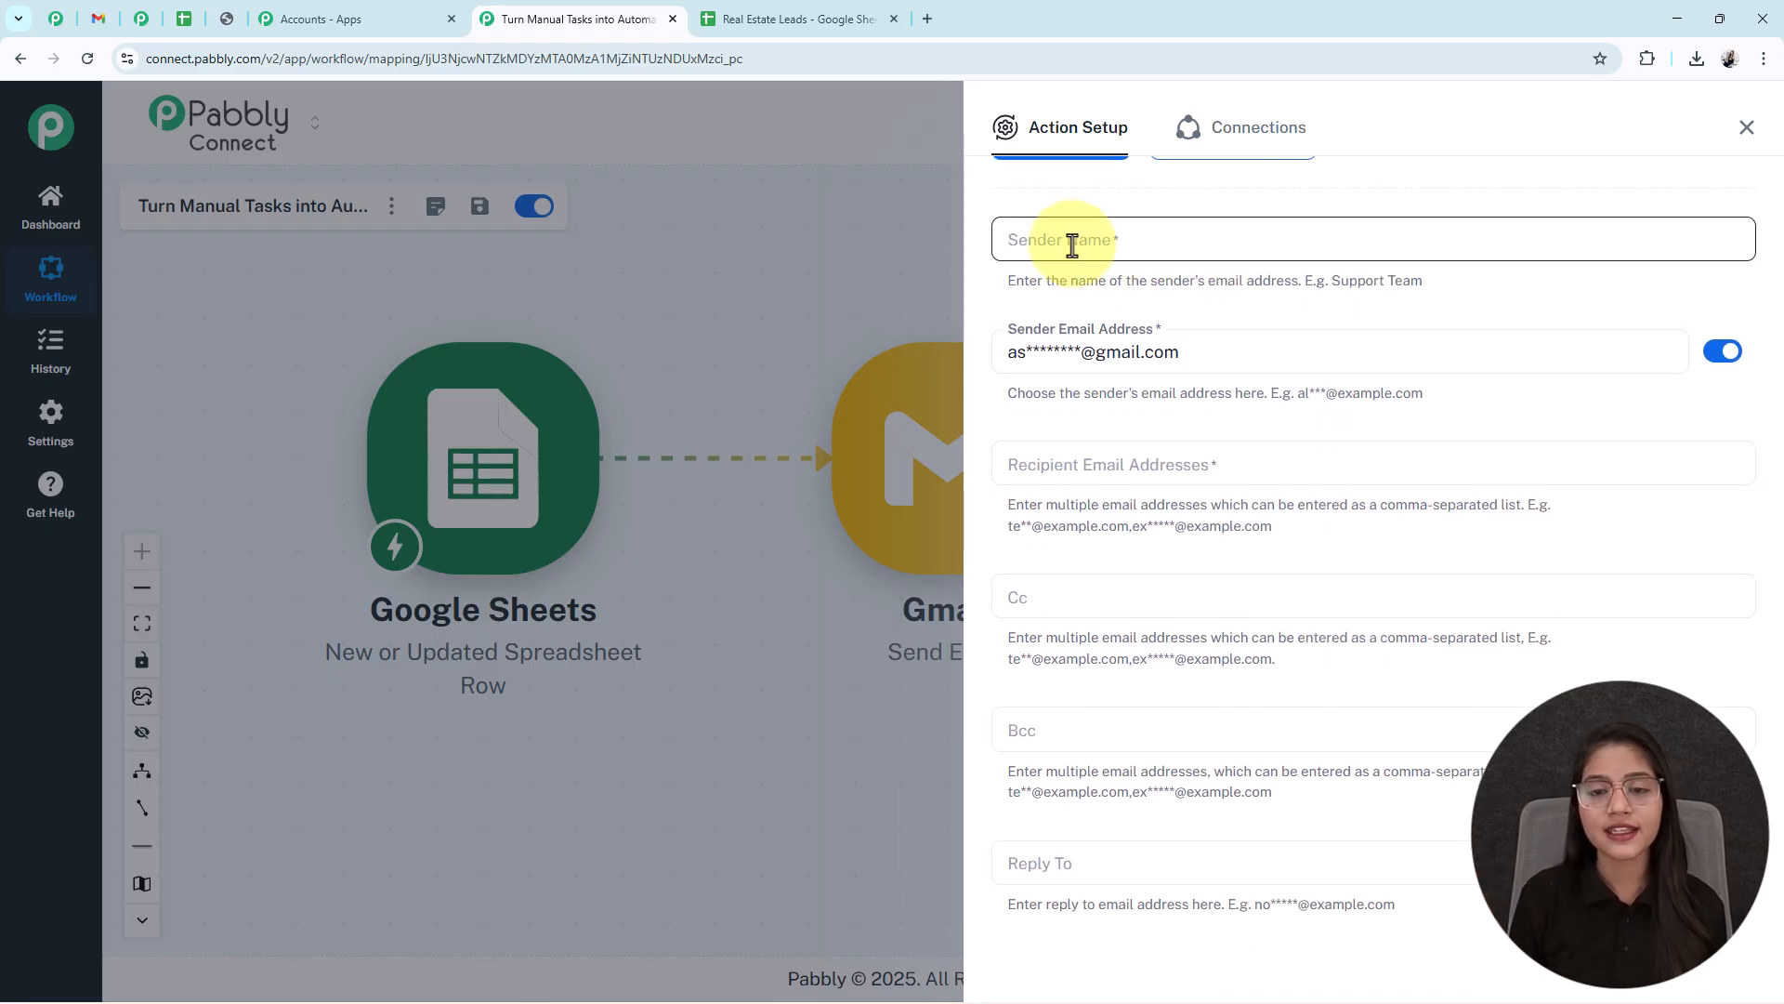
pyautogui.write('Real Estate Team')
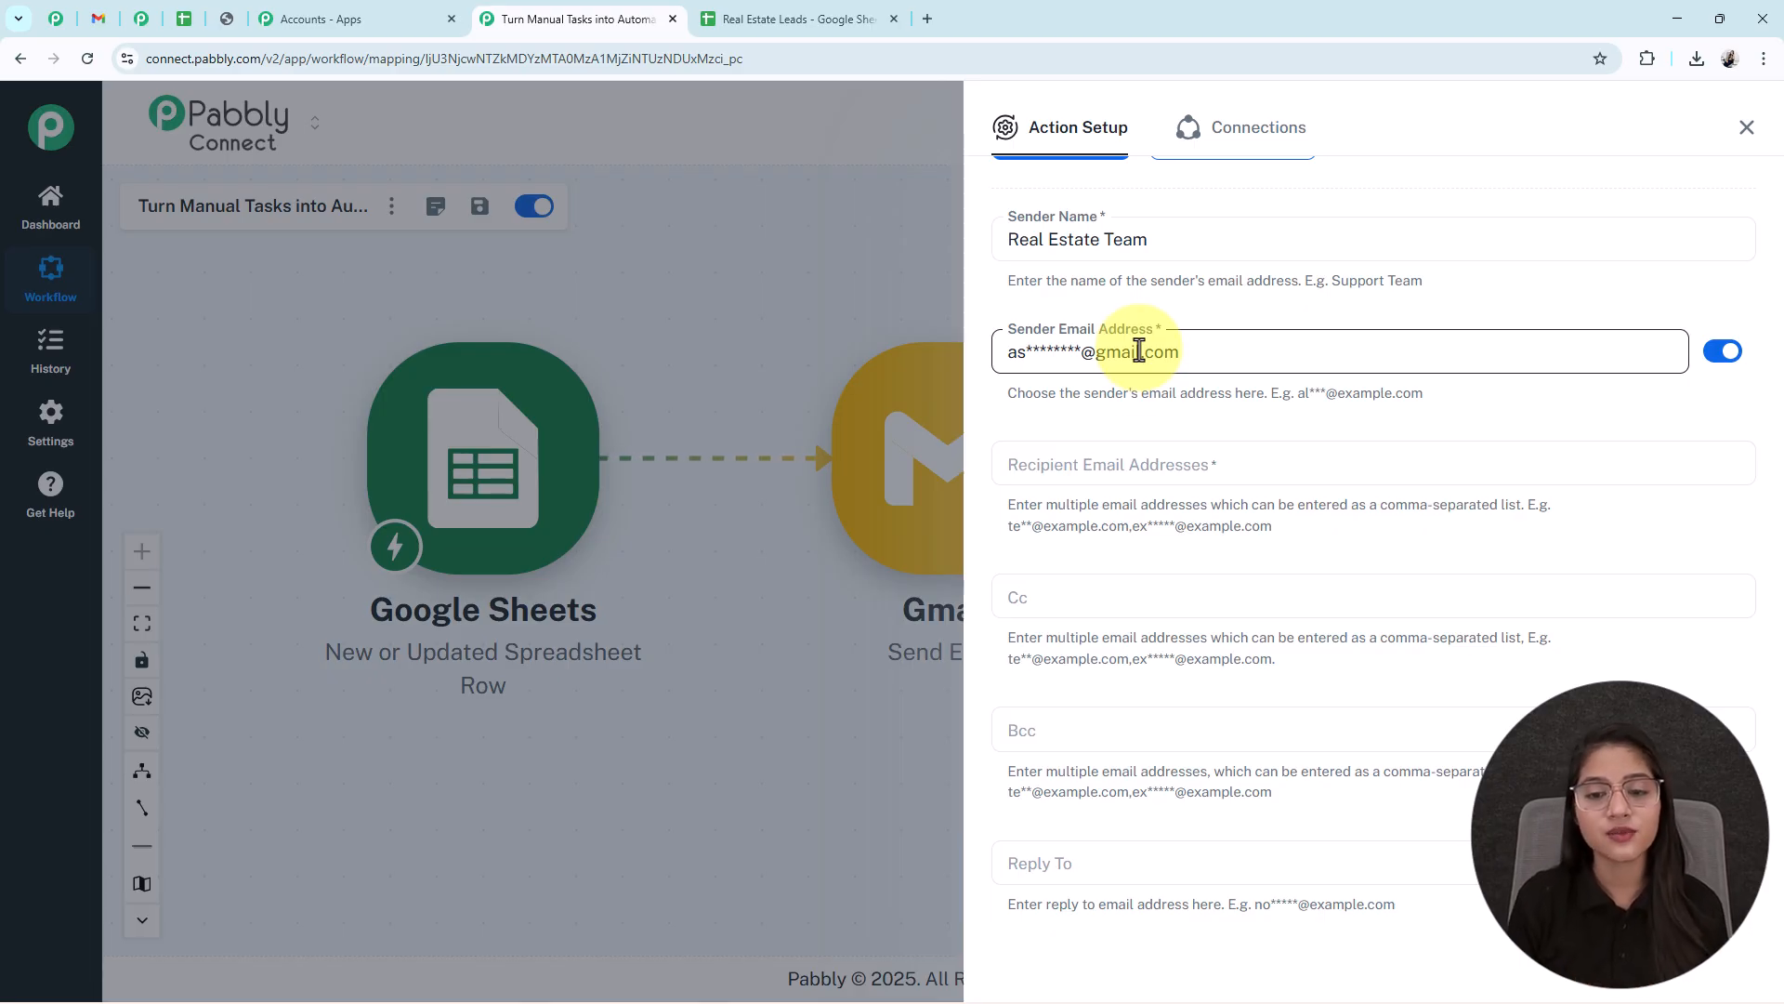
pyautogui.scroll(-1, 1162, 486)
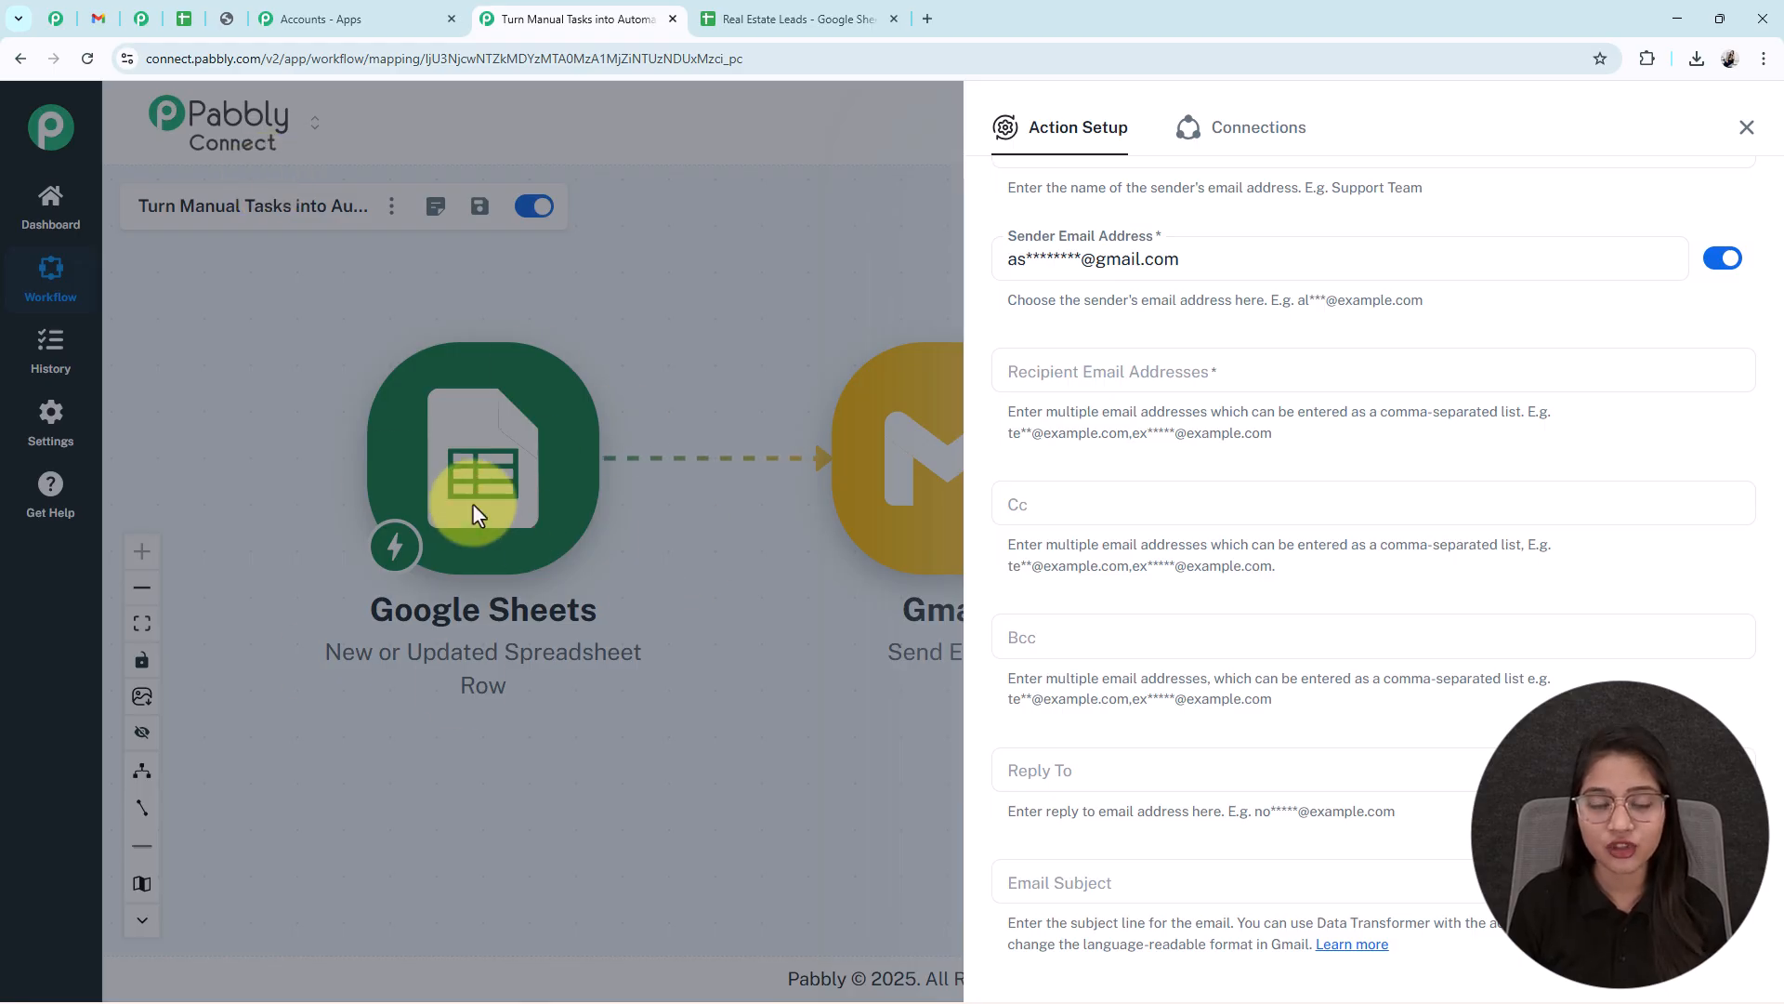
# - Map the Google Sheets Email Address field, found by searching '@', into Recipient Email Addresses
pyautogui.click(1040, 376)
pyautogui.click(1126, 499)
pyautogui.click(1126, 499)
pyautogui.click(1126, 499)
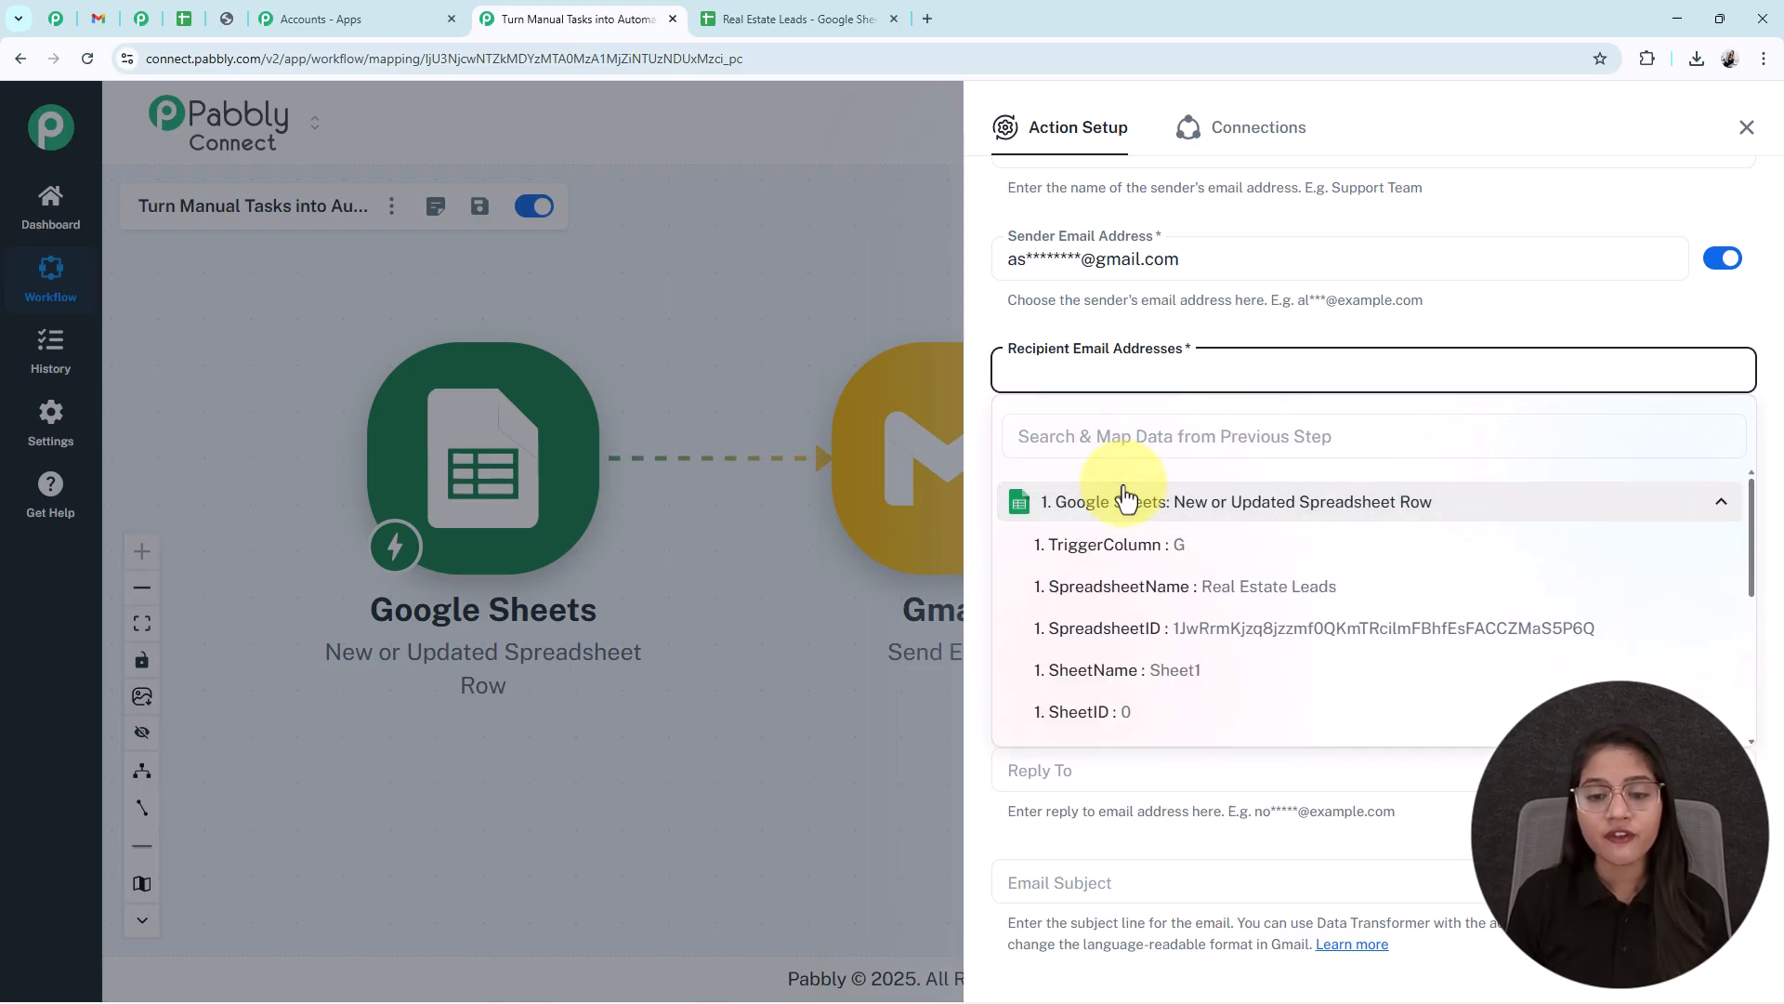
pyautogui.scroll(-1, 1162, 539)
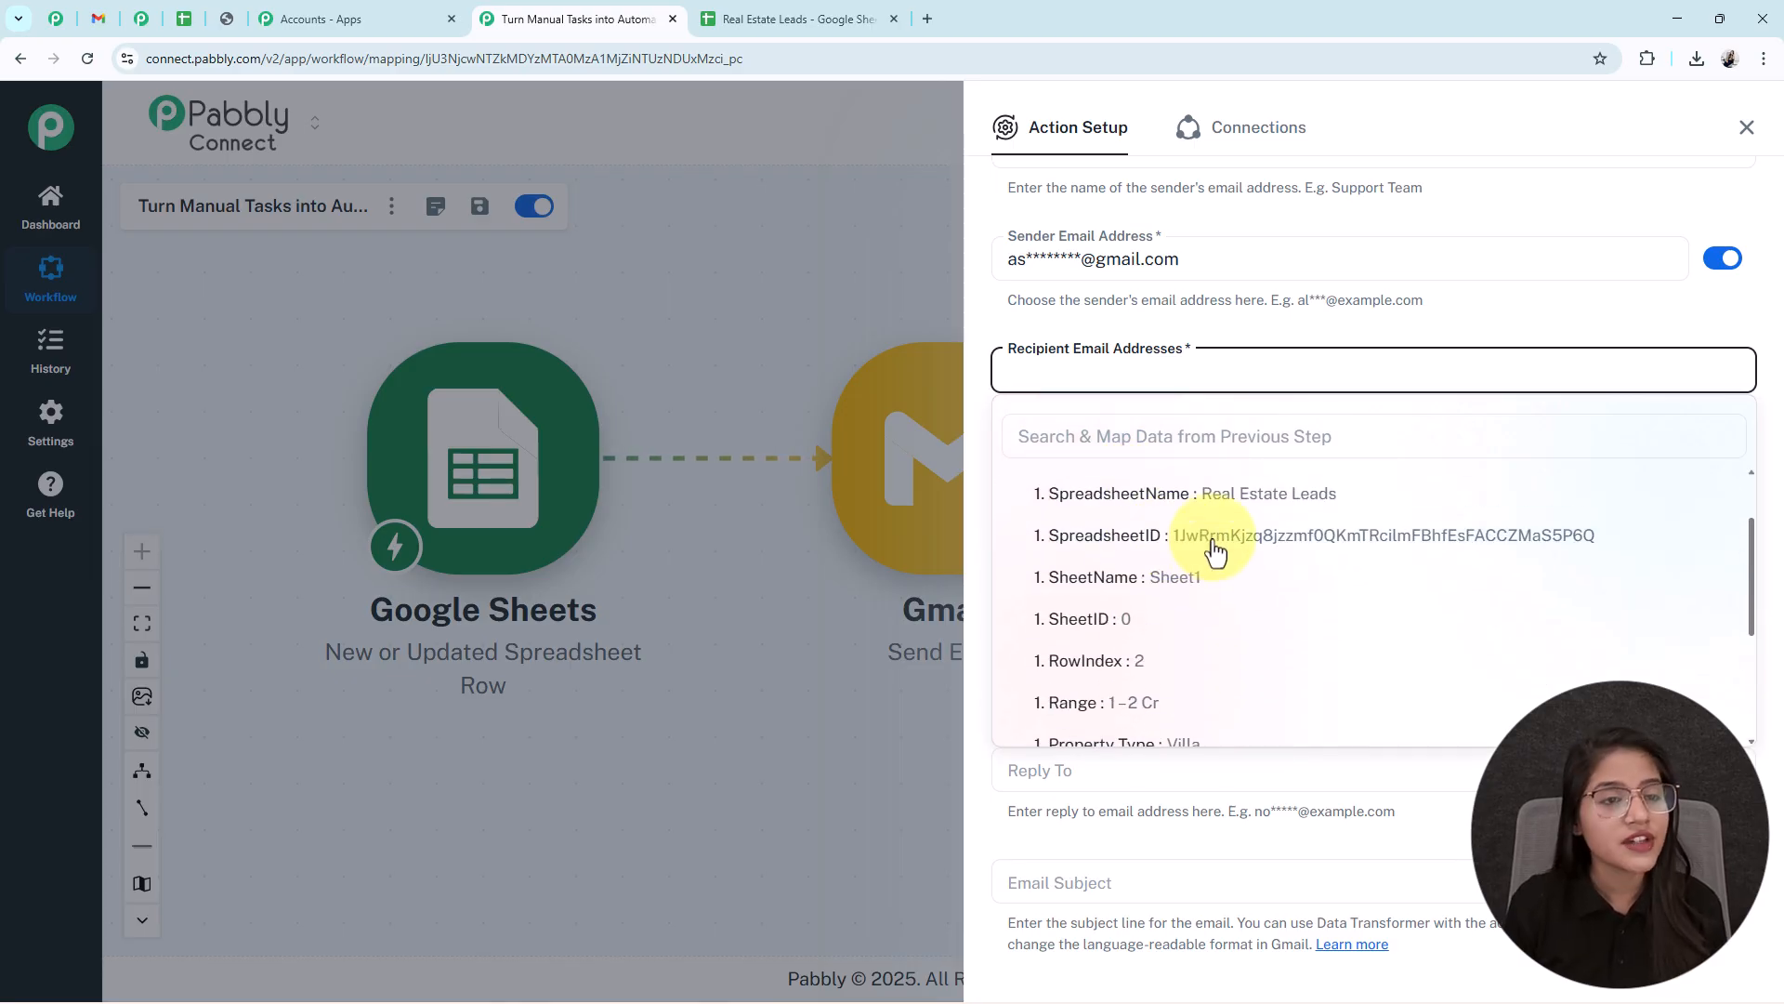
pyautogui.scroll(-1, 1215, 551)
pyautogui.scroll(-1, 1222, 587)
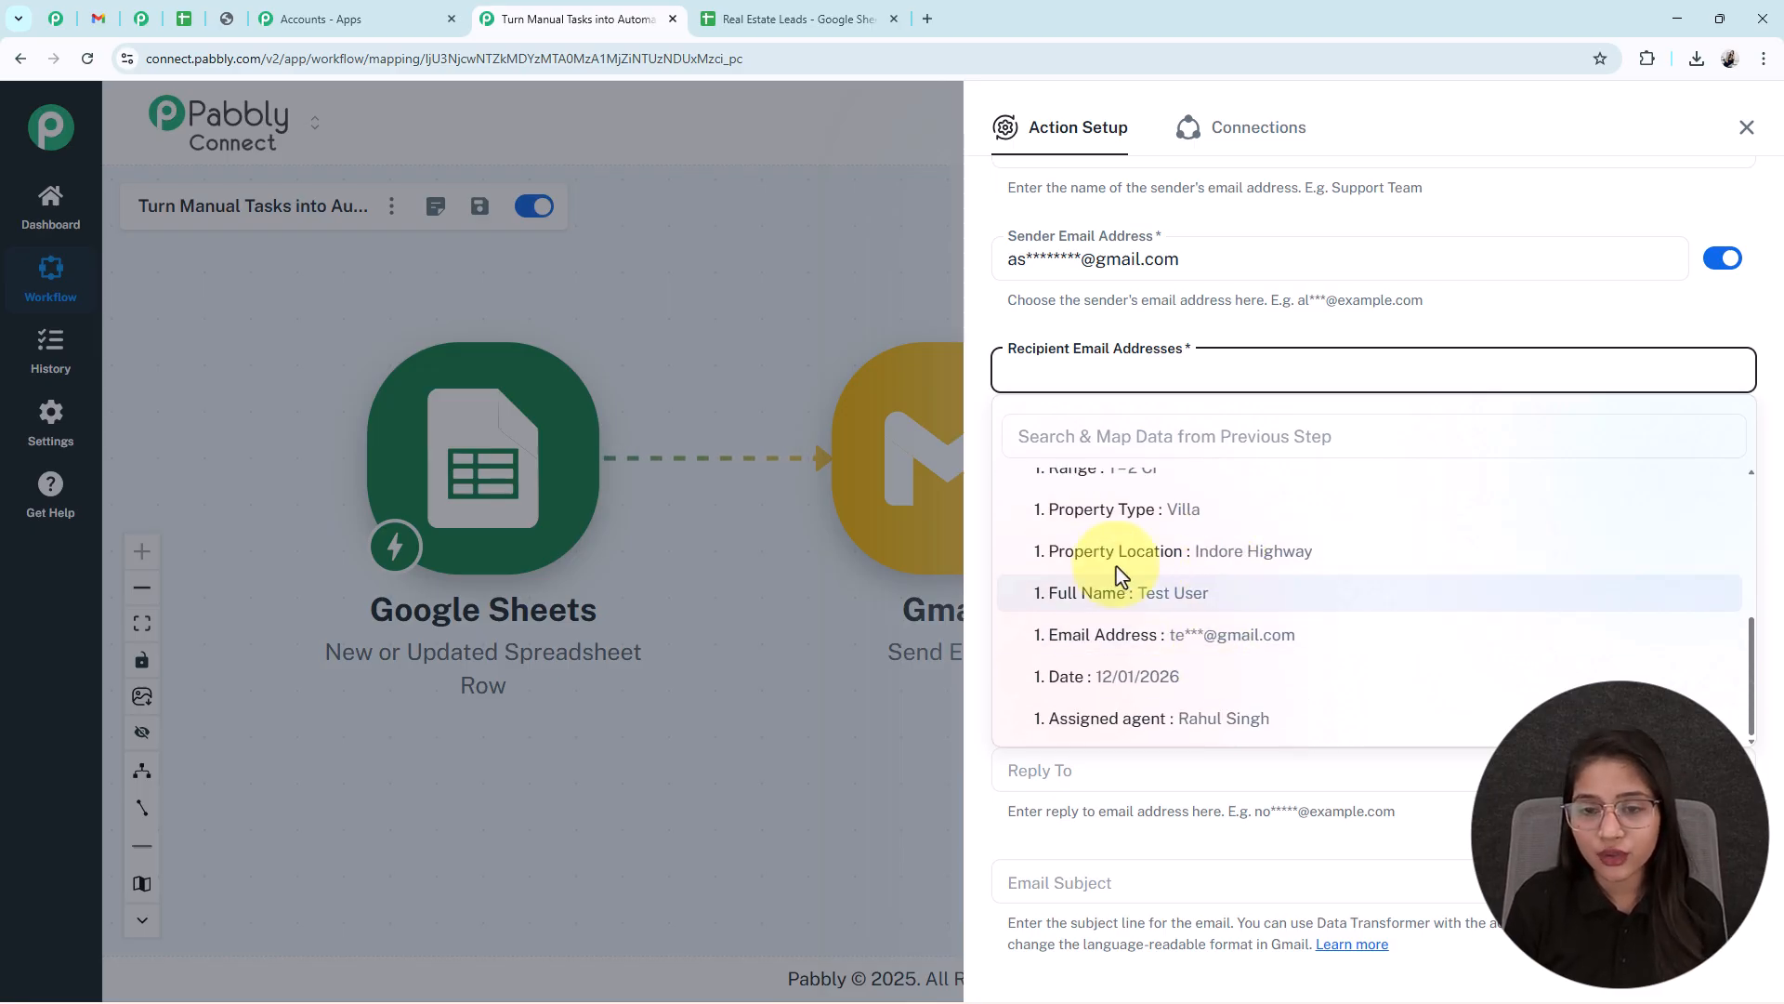
pyautogui.click(1127, 438)
pyautogui.write('@')
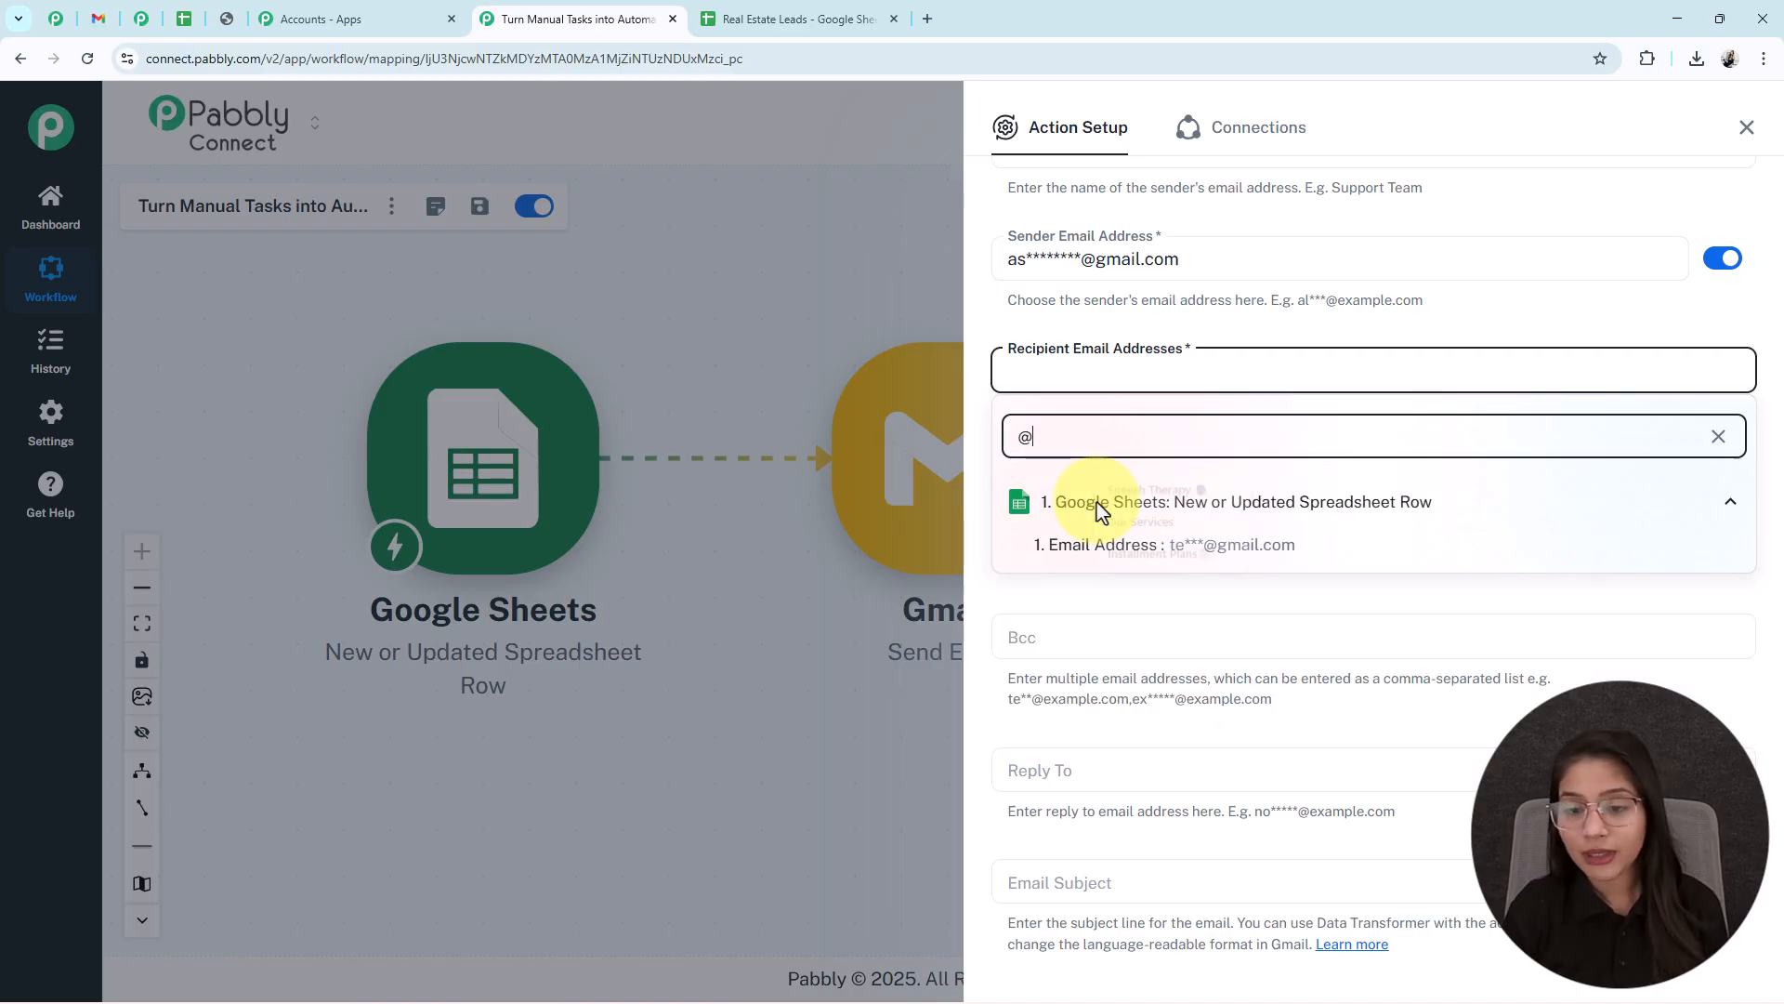
pyautogui.click(1218, 548)
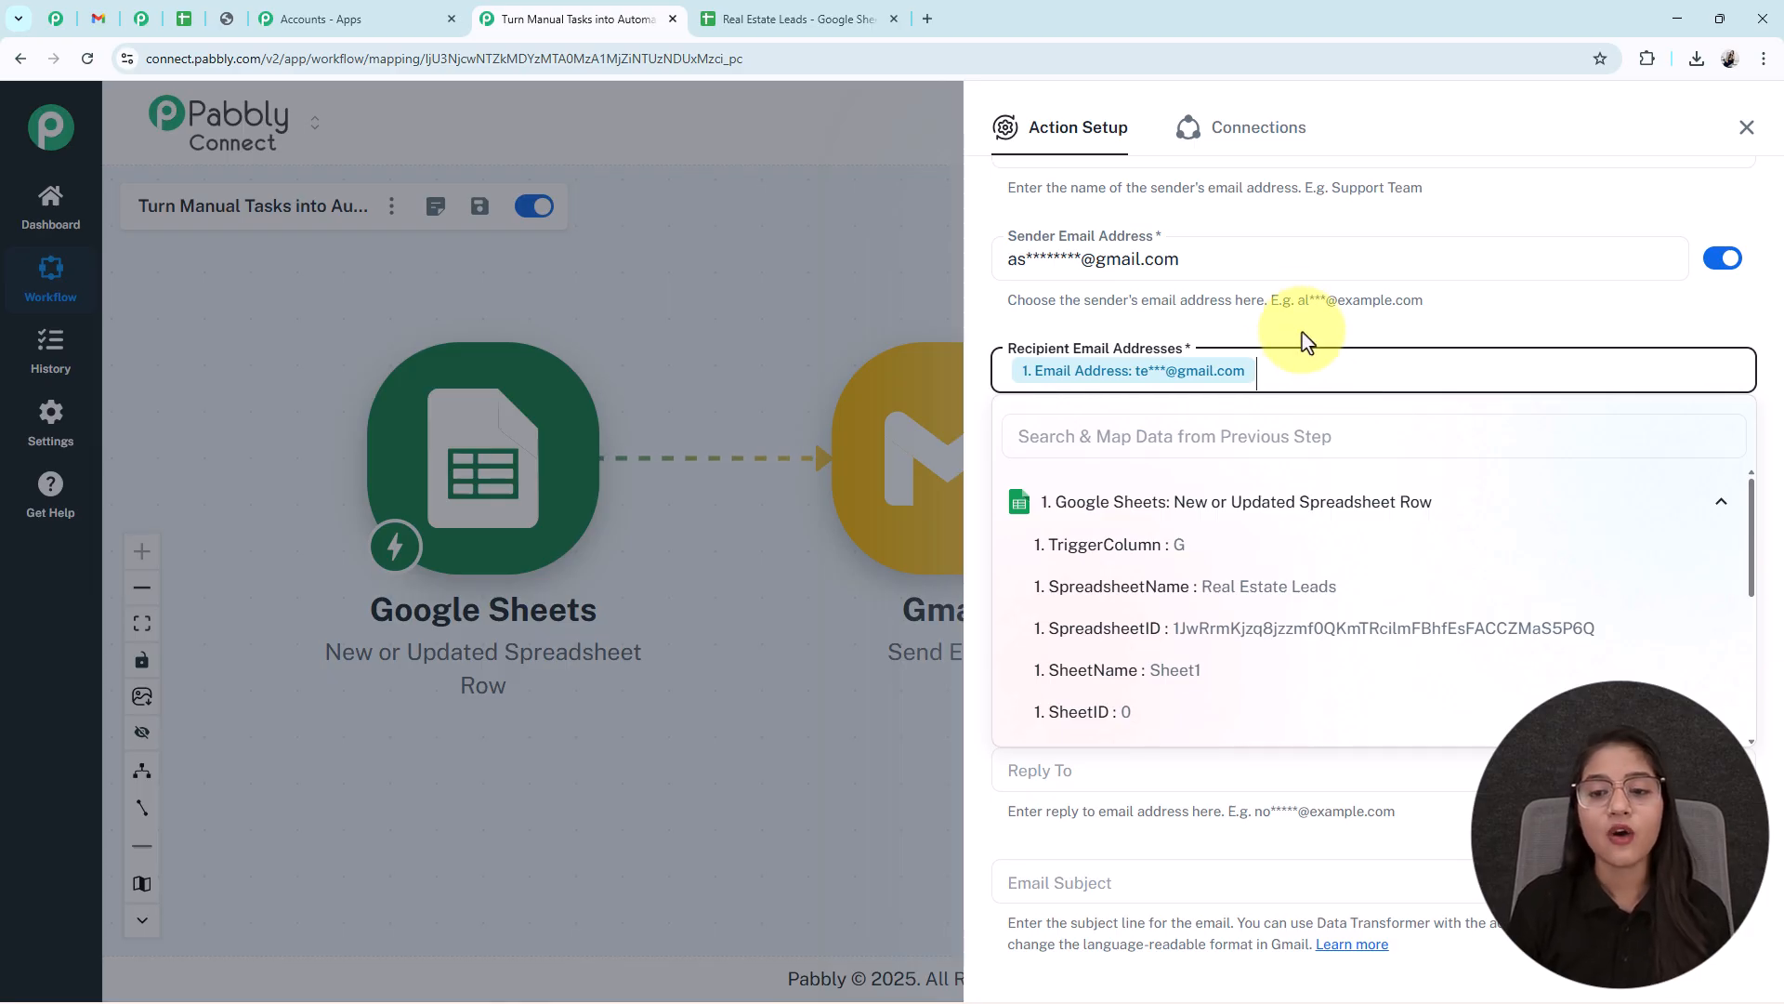
pyautogui.click(1314, 302)
pyautogui.scroll(-2, 1319, 483)
pyautogui.scroll(-2, 1315, 497)
pyautogui.scroll(4, 1226, 446)
pyautogui.scroll(-4, 1115, 806)
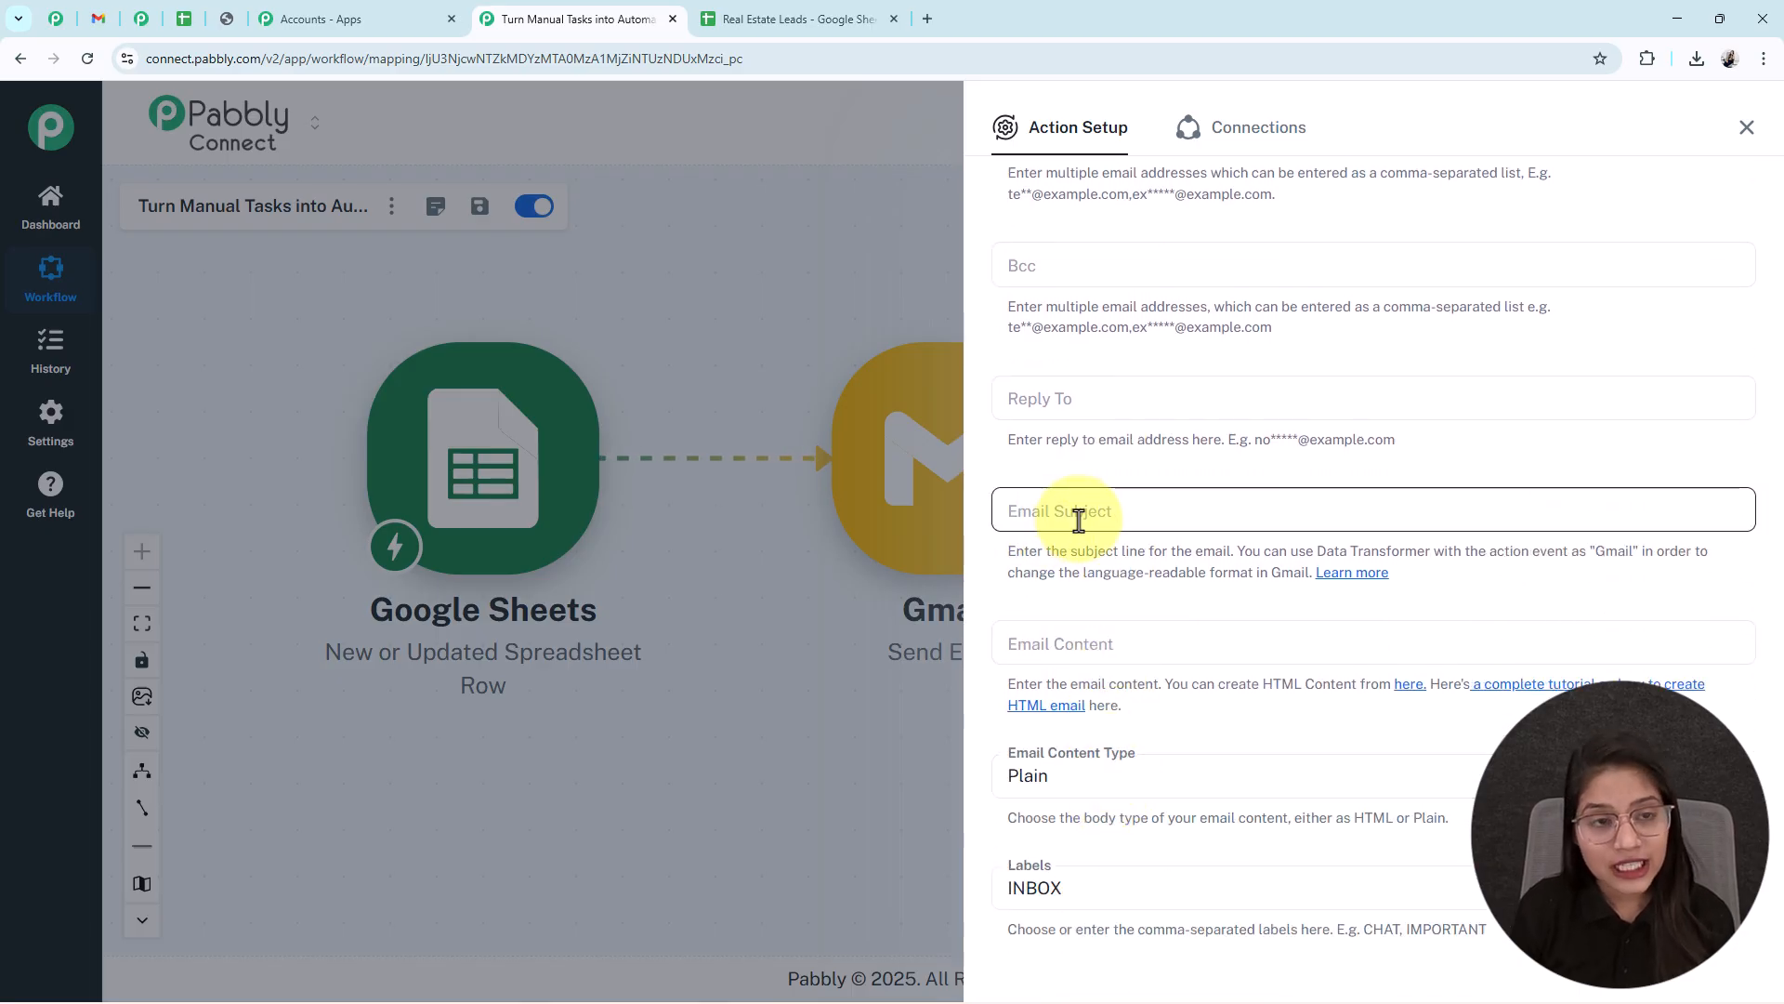
# - Paste the prepared email subject and insert the Property Location field into it
pyautogui.click(1269, 521)
pyautogui.write('Property Update for – Next Steps 📍')
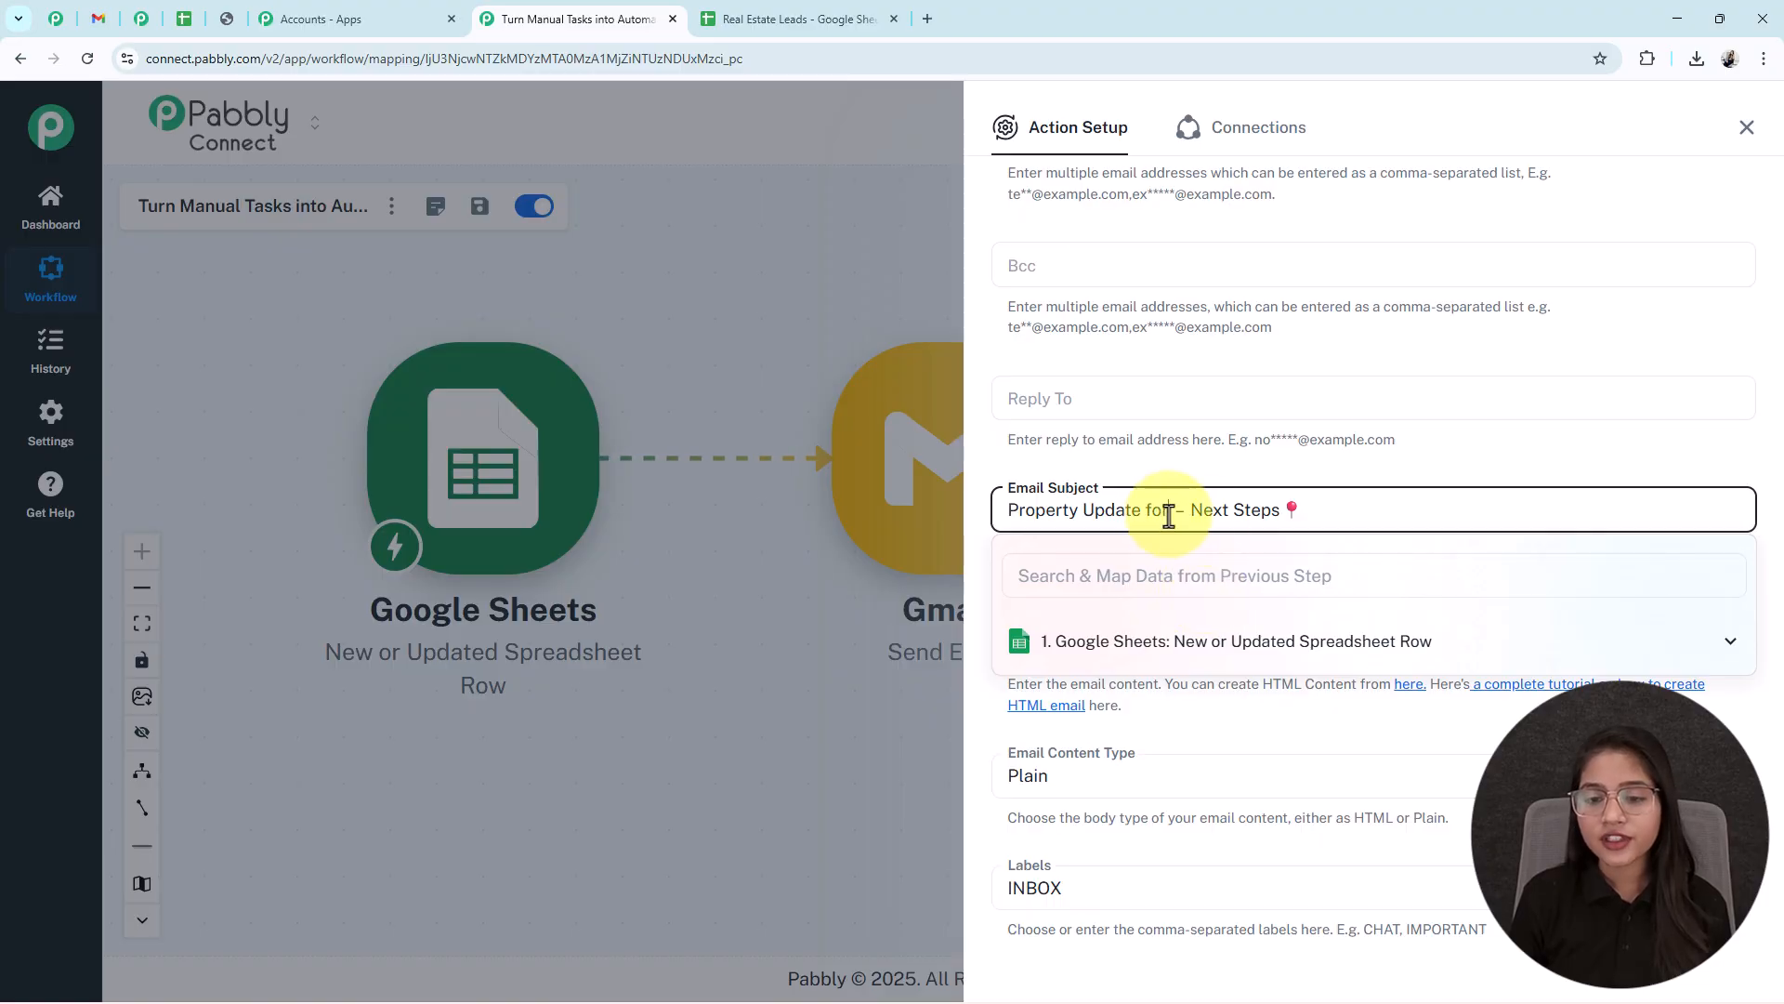
pyautogui.click(1188, 640)
pyautogui.scroll(-1, 1245, 725)
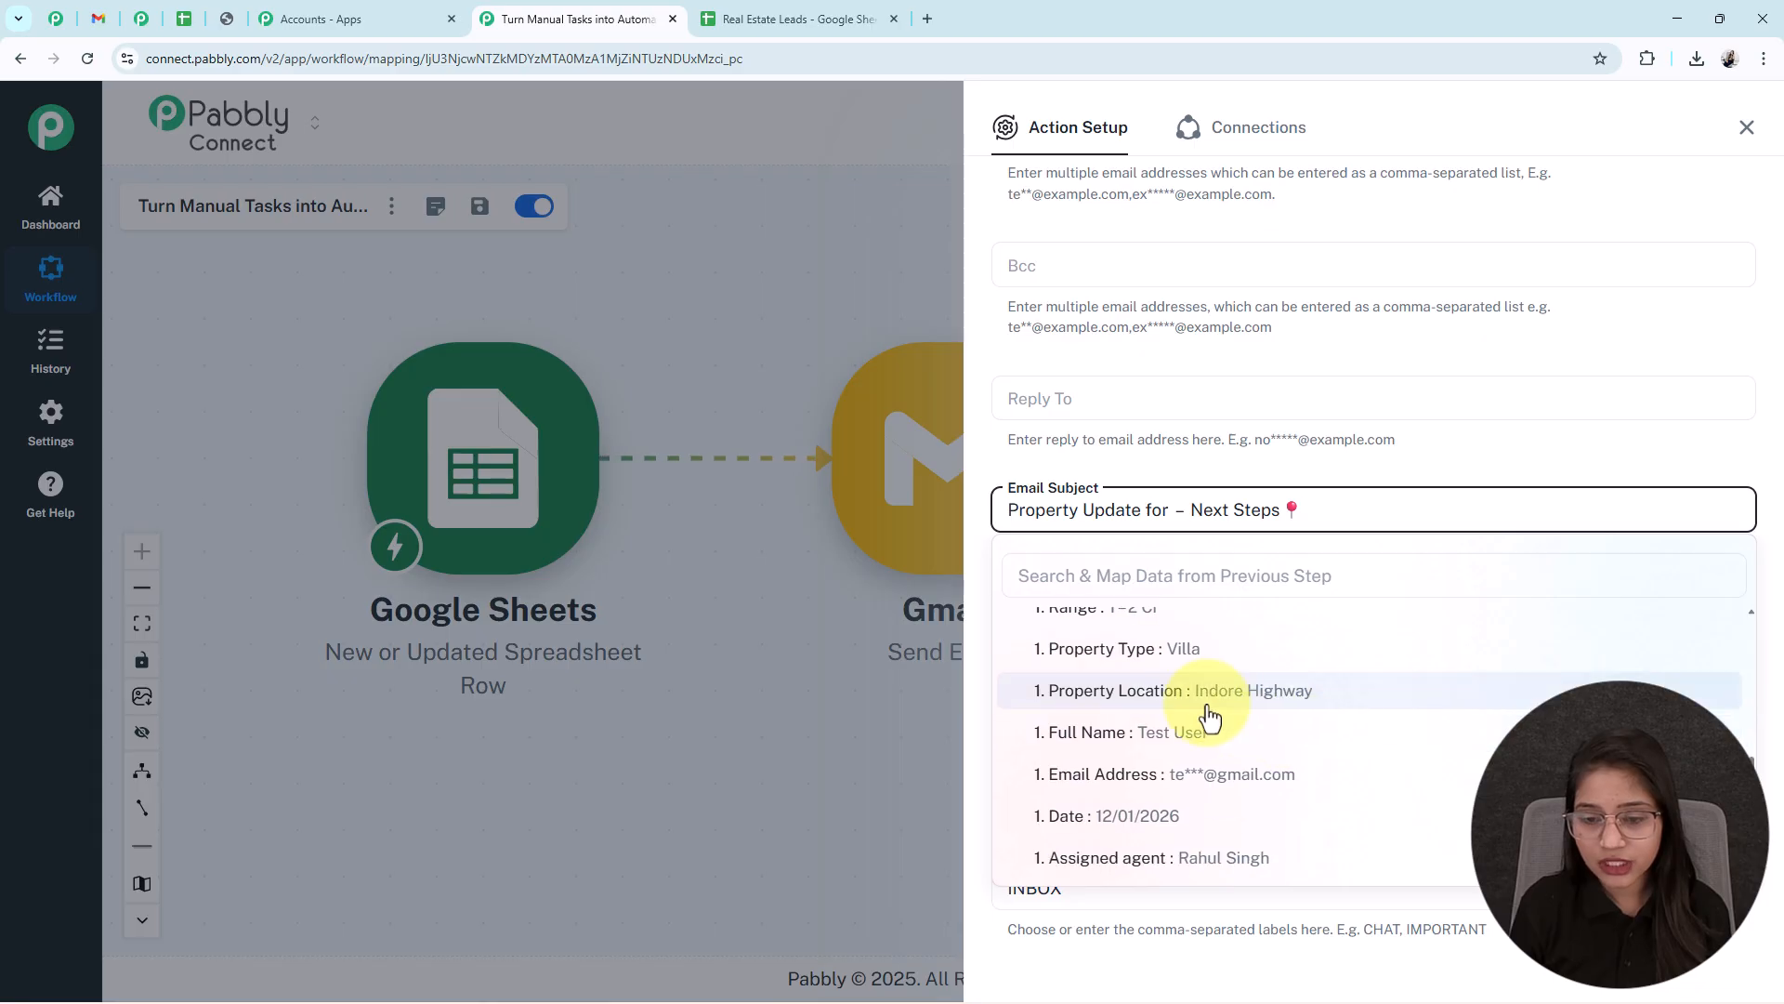
pyautogui.click(1116, 692)
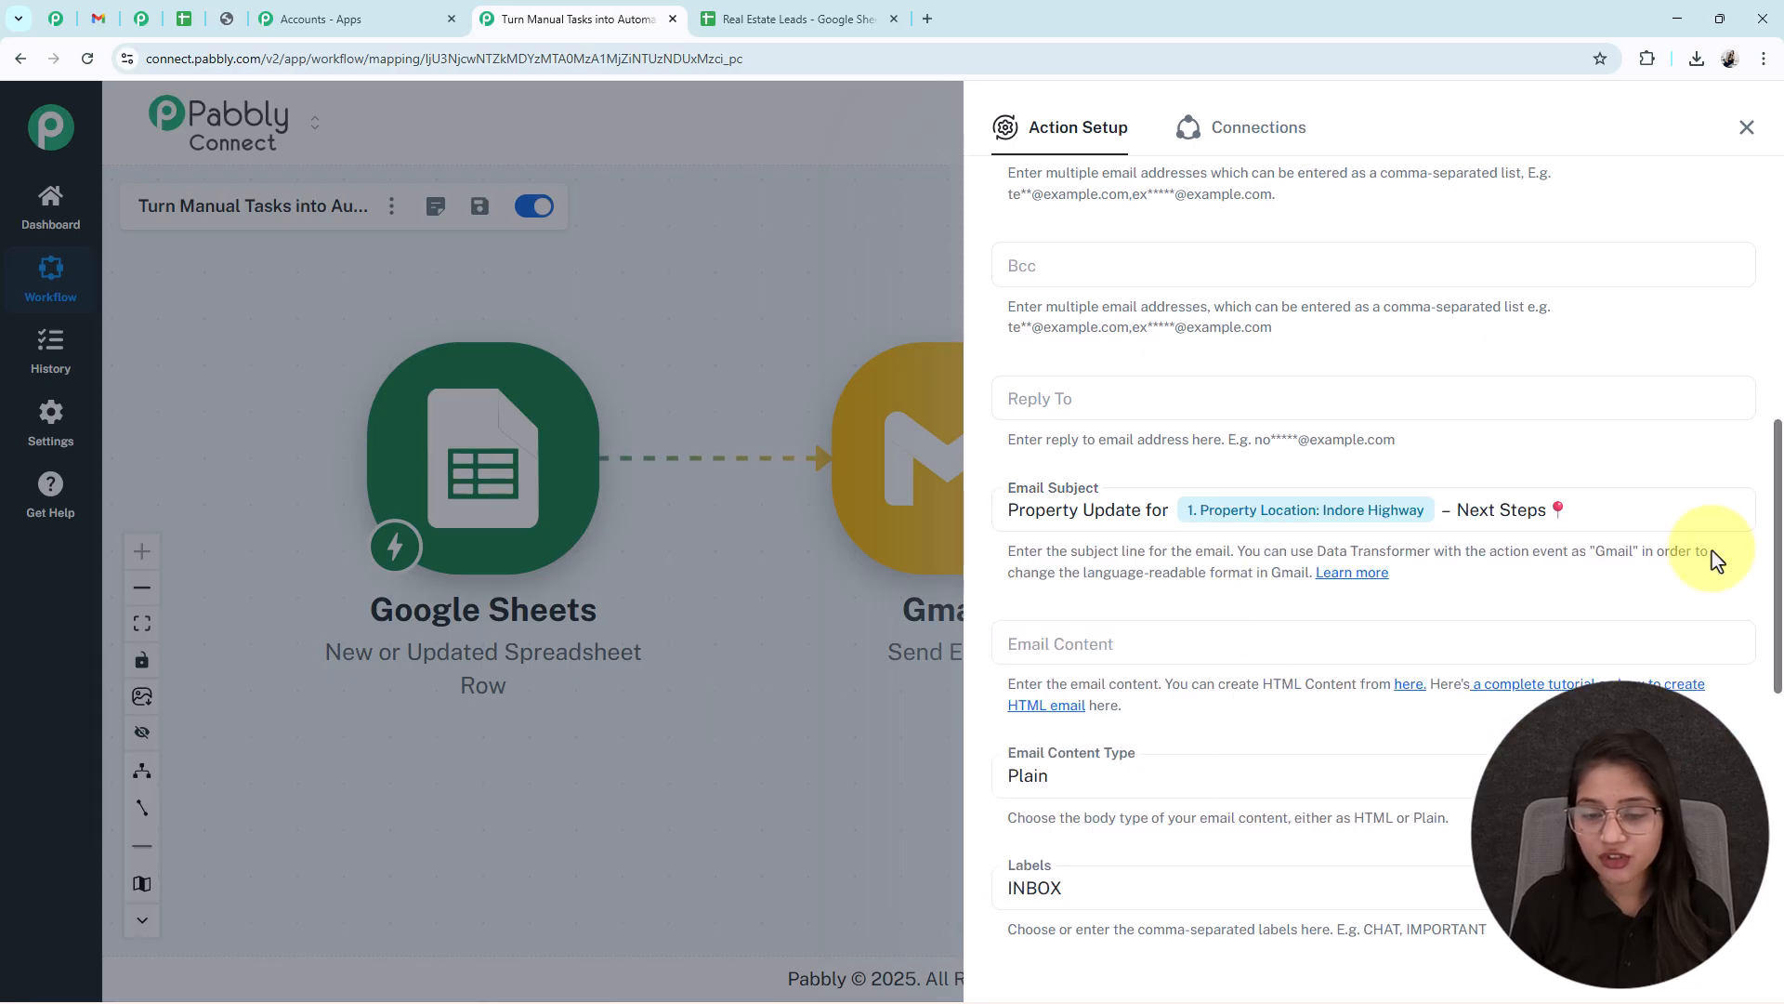
pyautogui.scroll(-4, 1712, 549)
pyautogui.scroll(1, 1474, 446)
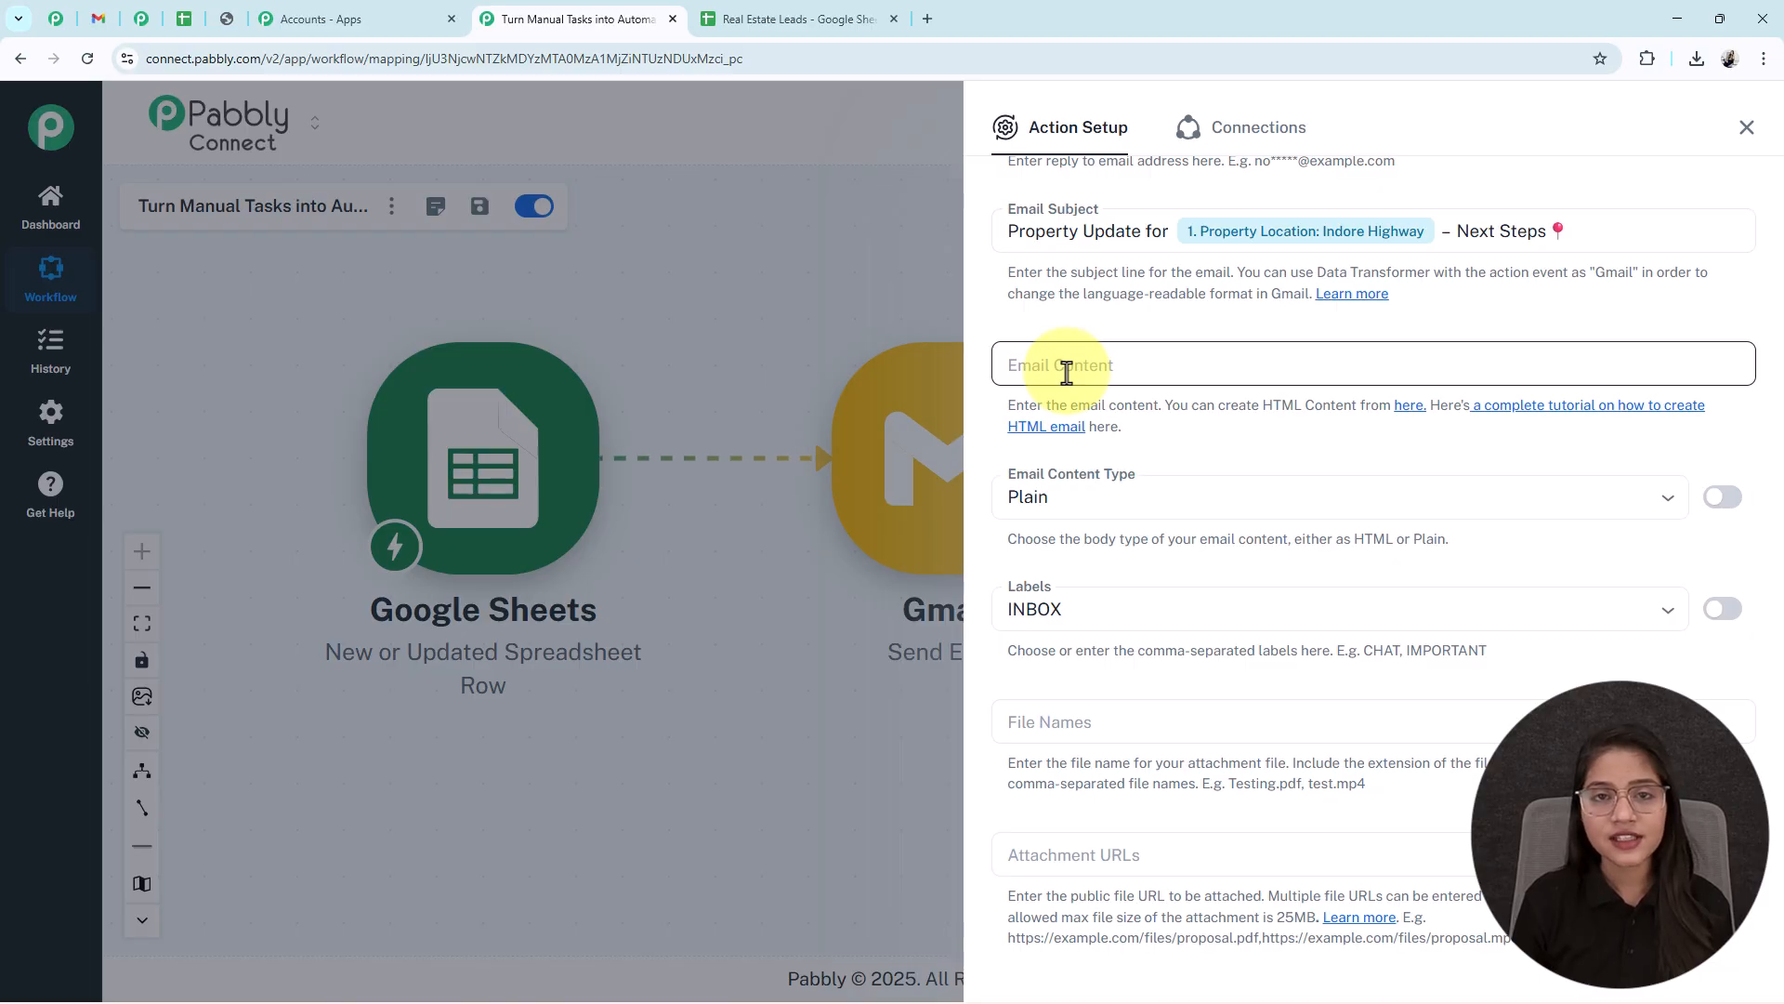
# - Paste the prepared HTML email body and insert the lead's Full Name after Hello
pyautogui.click(1067, 373)
pyautogui.write('<p>Hello<b> </b>,</p> <p>Thank you for your interest in our real estate listings.</p> <p>Based on your requirement, here are the details:</p> <p><b>🏠 Property Type:</b> <br /><b>📍 Location: </b><br /><b>💰 Range:</b> <br /><b>⏰ Site Visit Time: </b>10:00A.M. to 06:00P.M.</p> <p>Your assigned agent, <b></b>, will assist you throughout the process.</p> <p>If you need to update the site visit time or have any questions, simply reply to this email.</p> <p>Looking forward to assisting you.</p> <p>Best regards<br />Real Estate Team</p>')
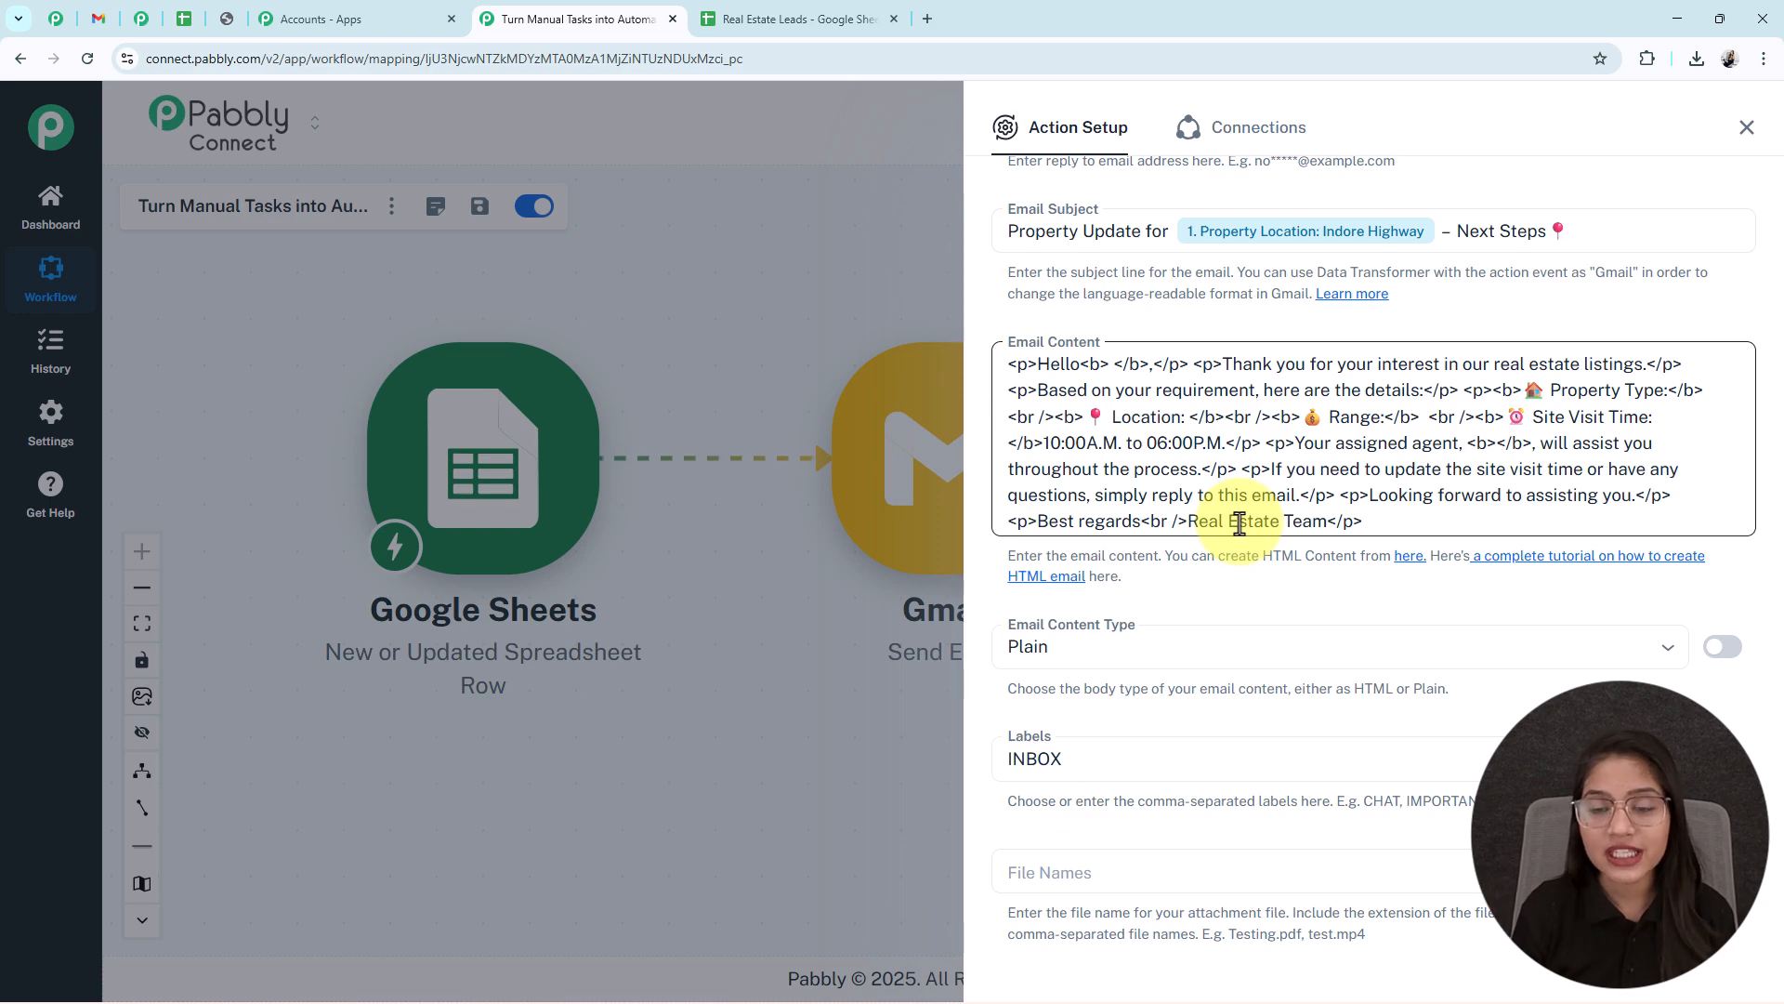
pyautogui.click(1083, 364)
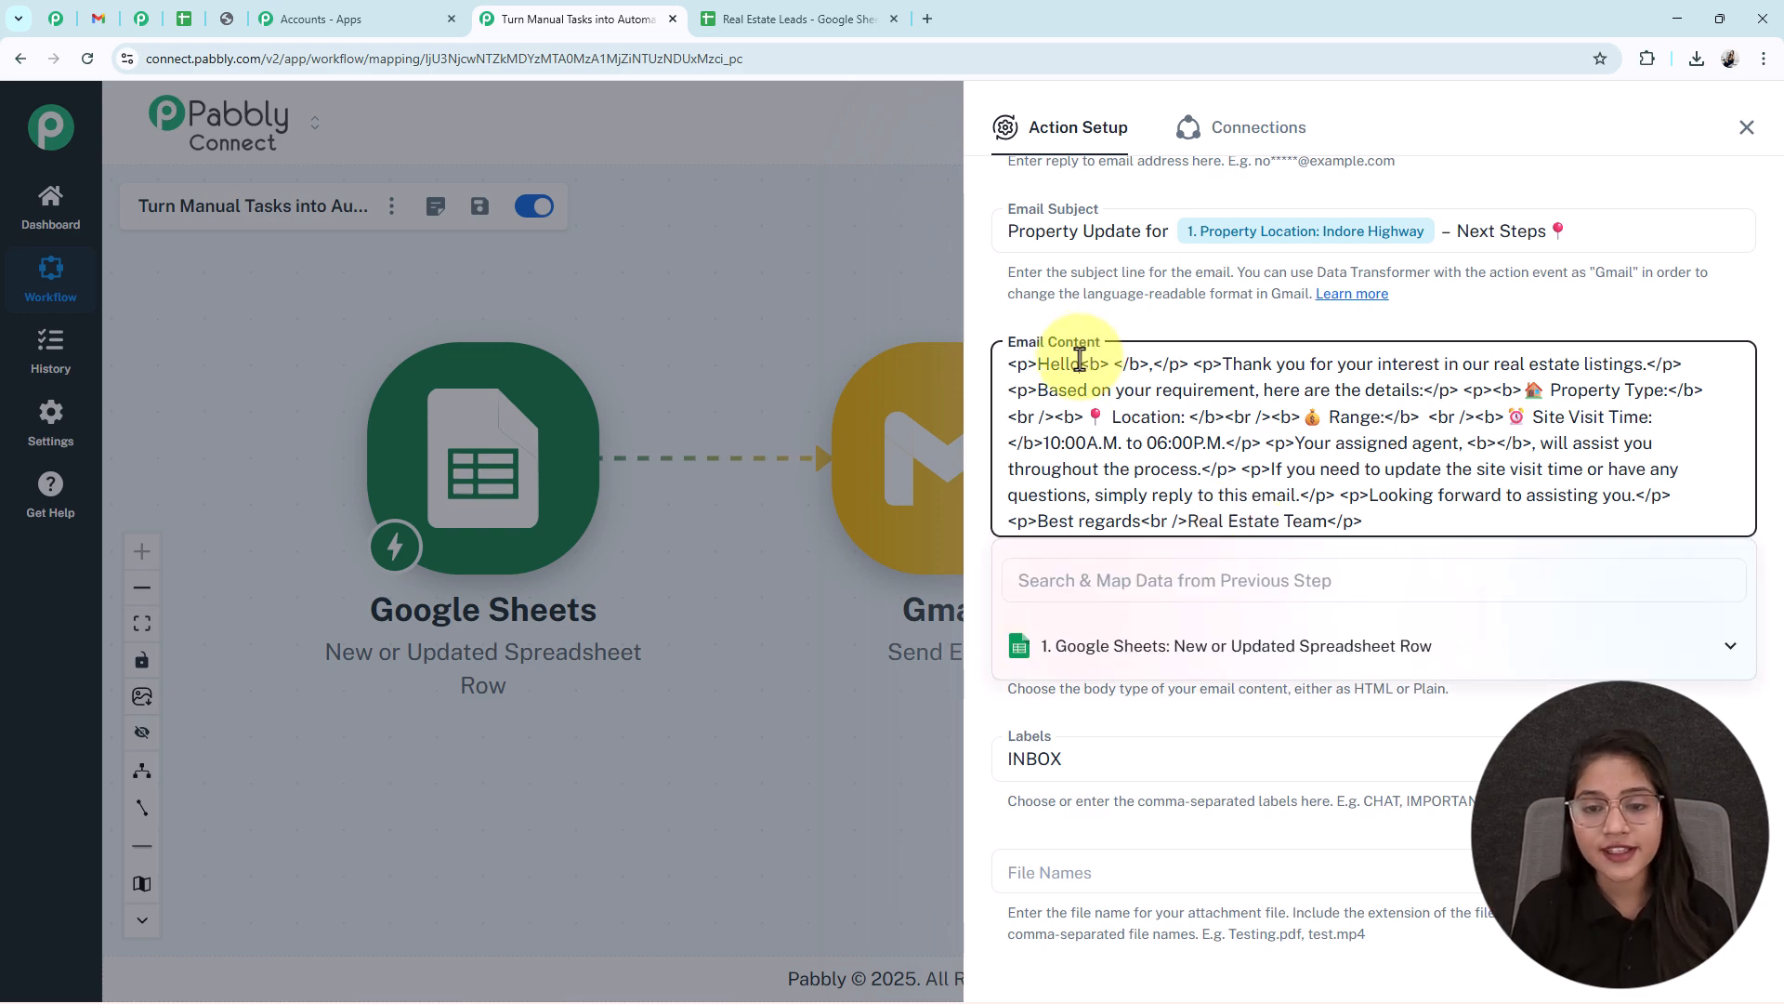
pyautogui.click(1195, 648)
pyautogui.scroll(-5, 1250, 757)
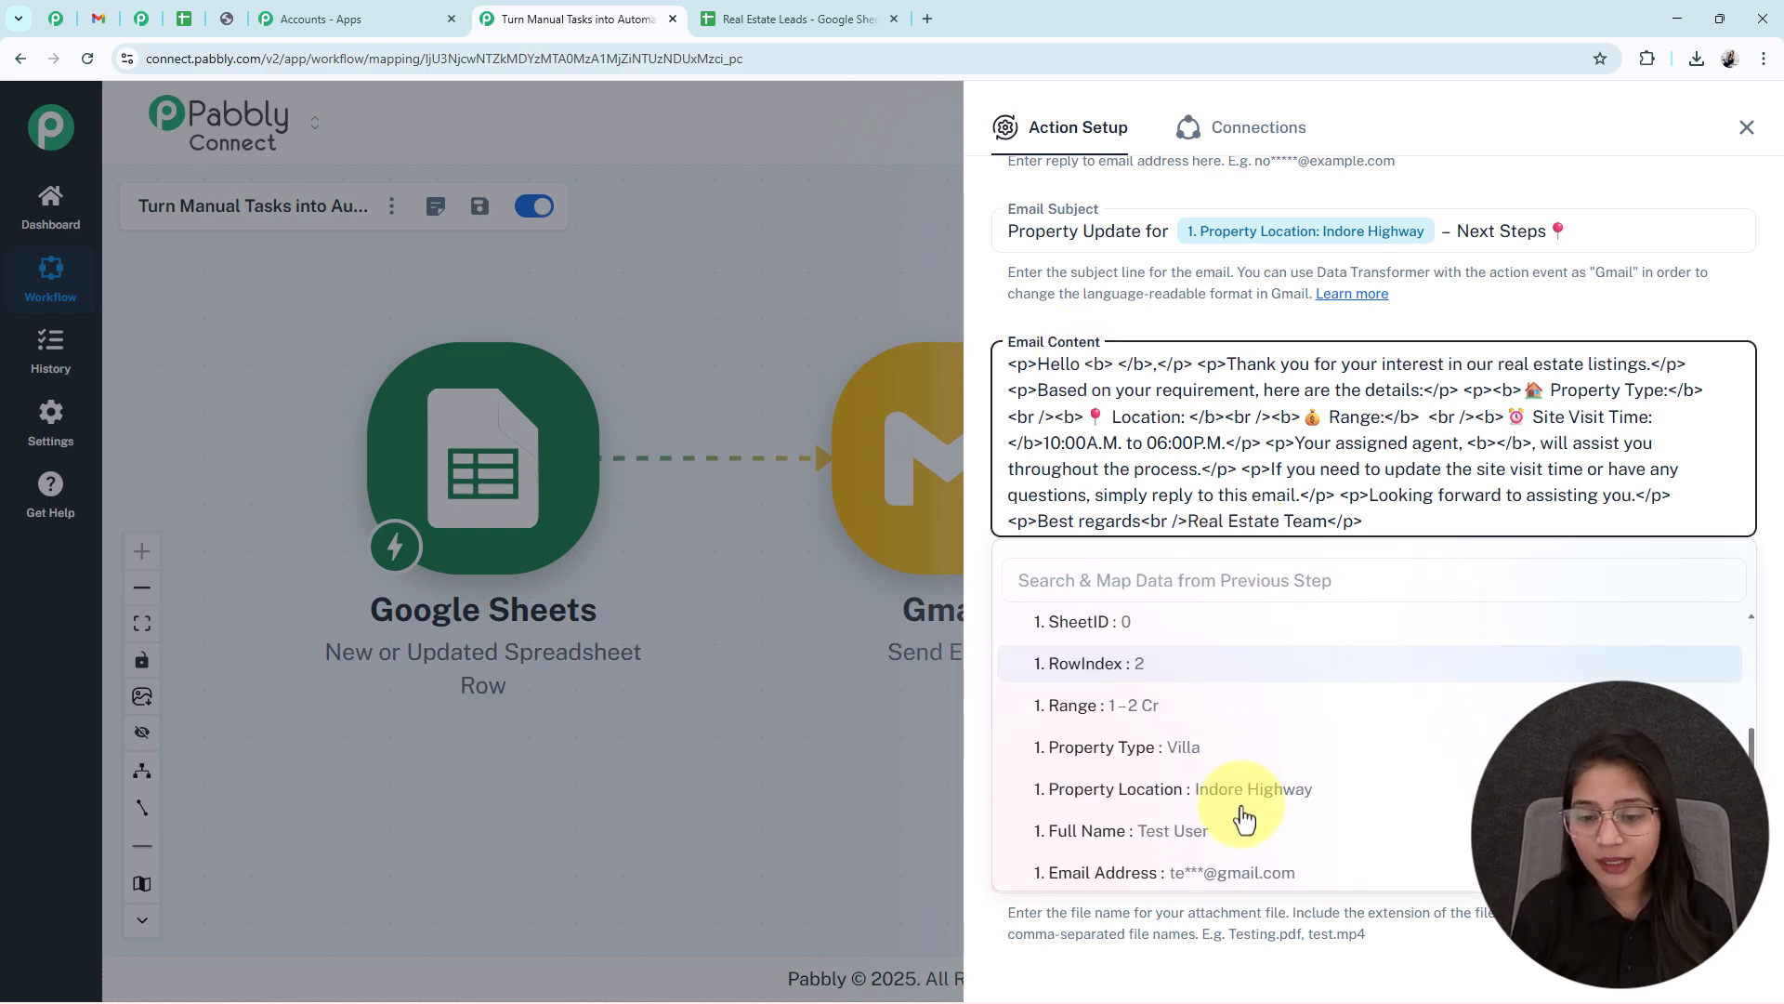
pyautogui.click(1157, 741)
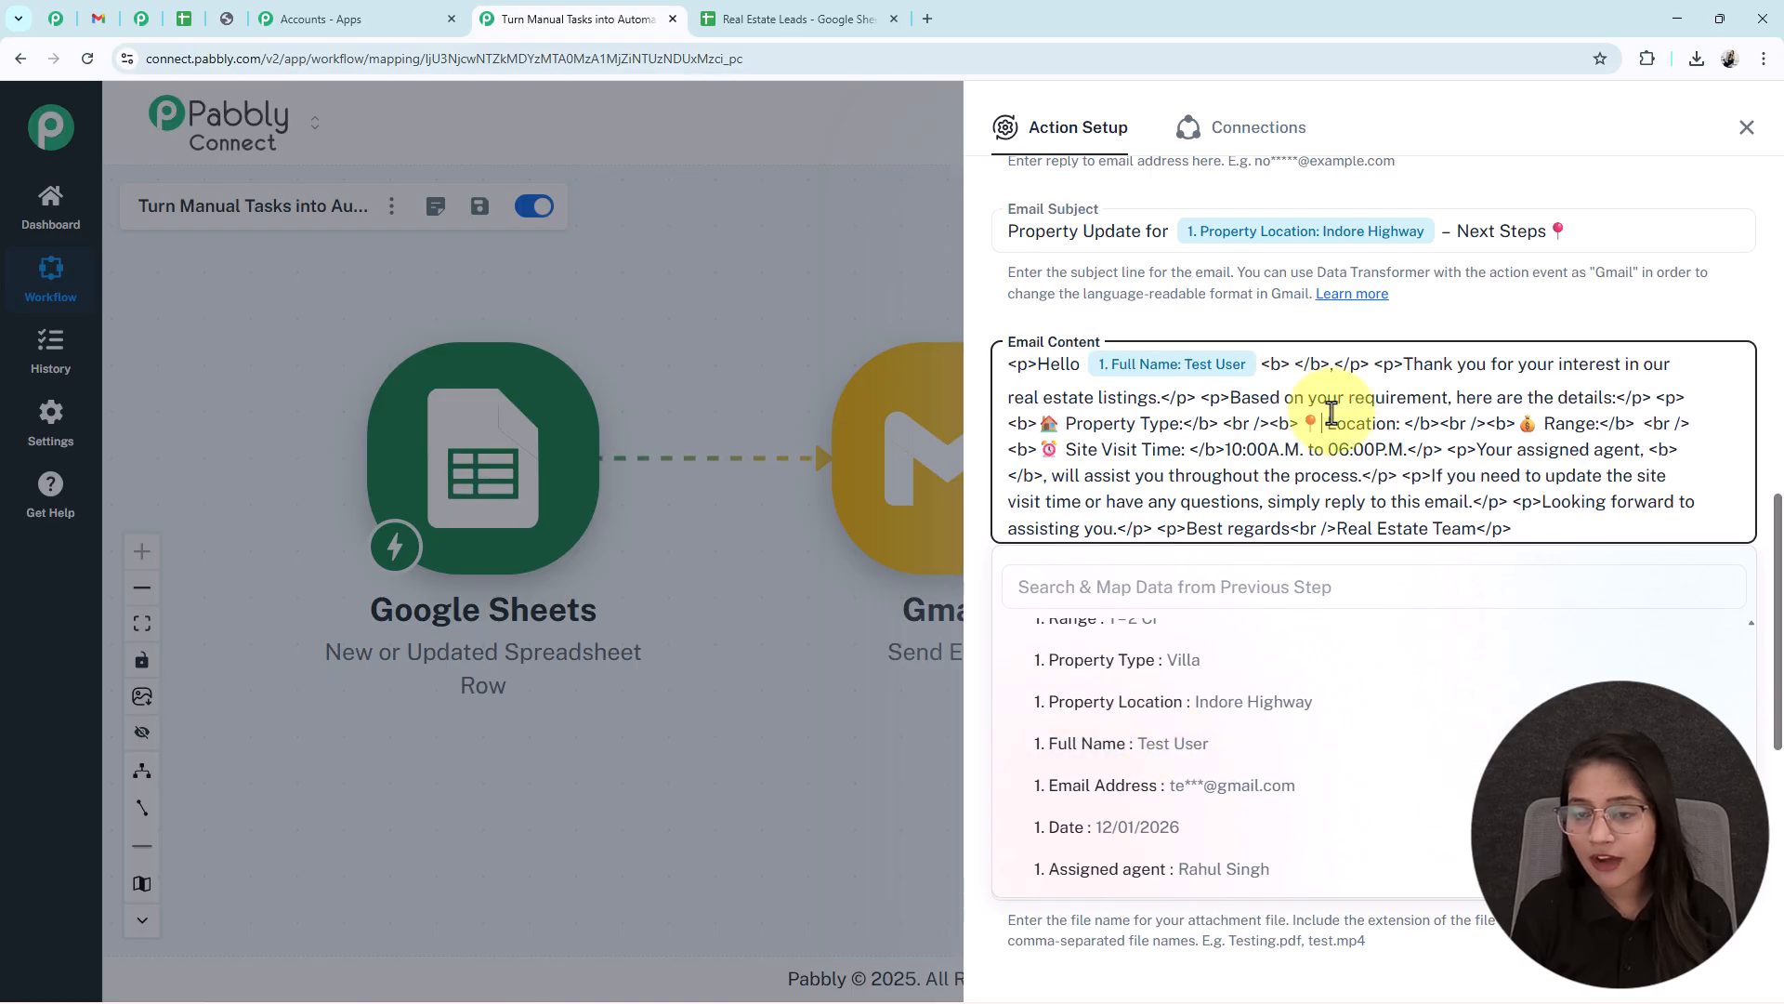
# - Insert the Property Type, Range, Property Location and Assigned agent fields into the body
pyautogui.click(1181, 427)
pyautogui.click(1155, 662)
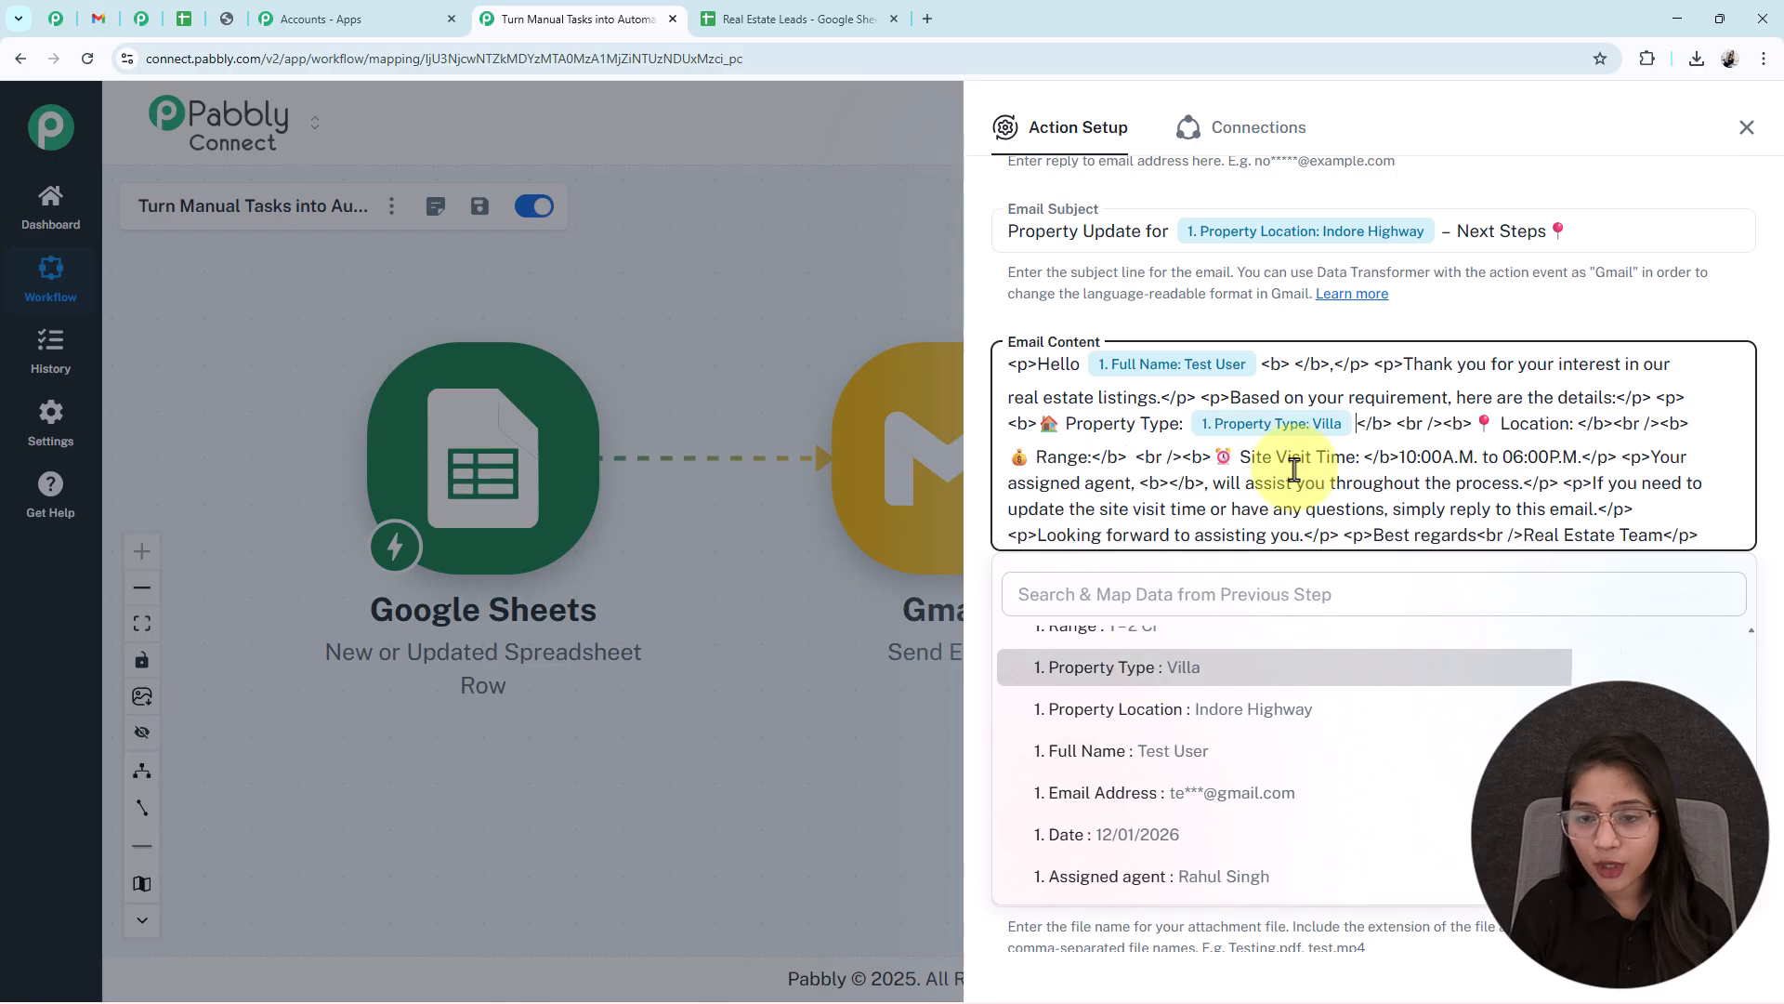
pyautogui.click(1094, 461)
pyautogui.click(1143, 634)
pyautogui.click(1155, 738)
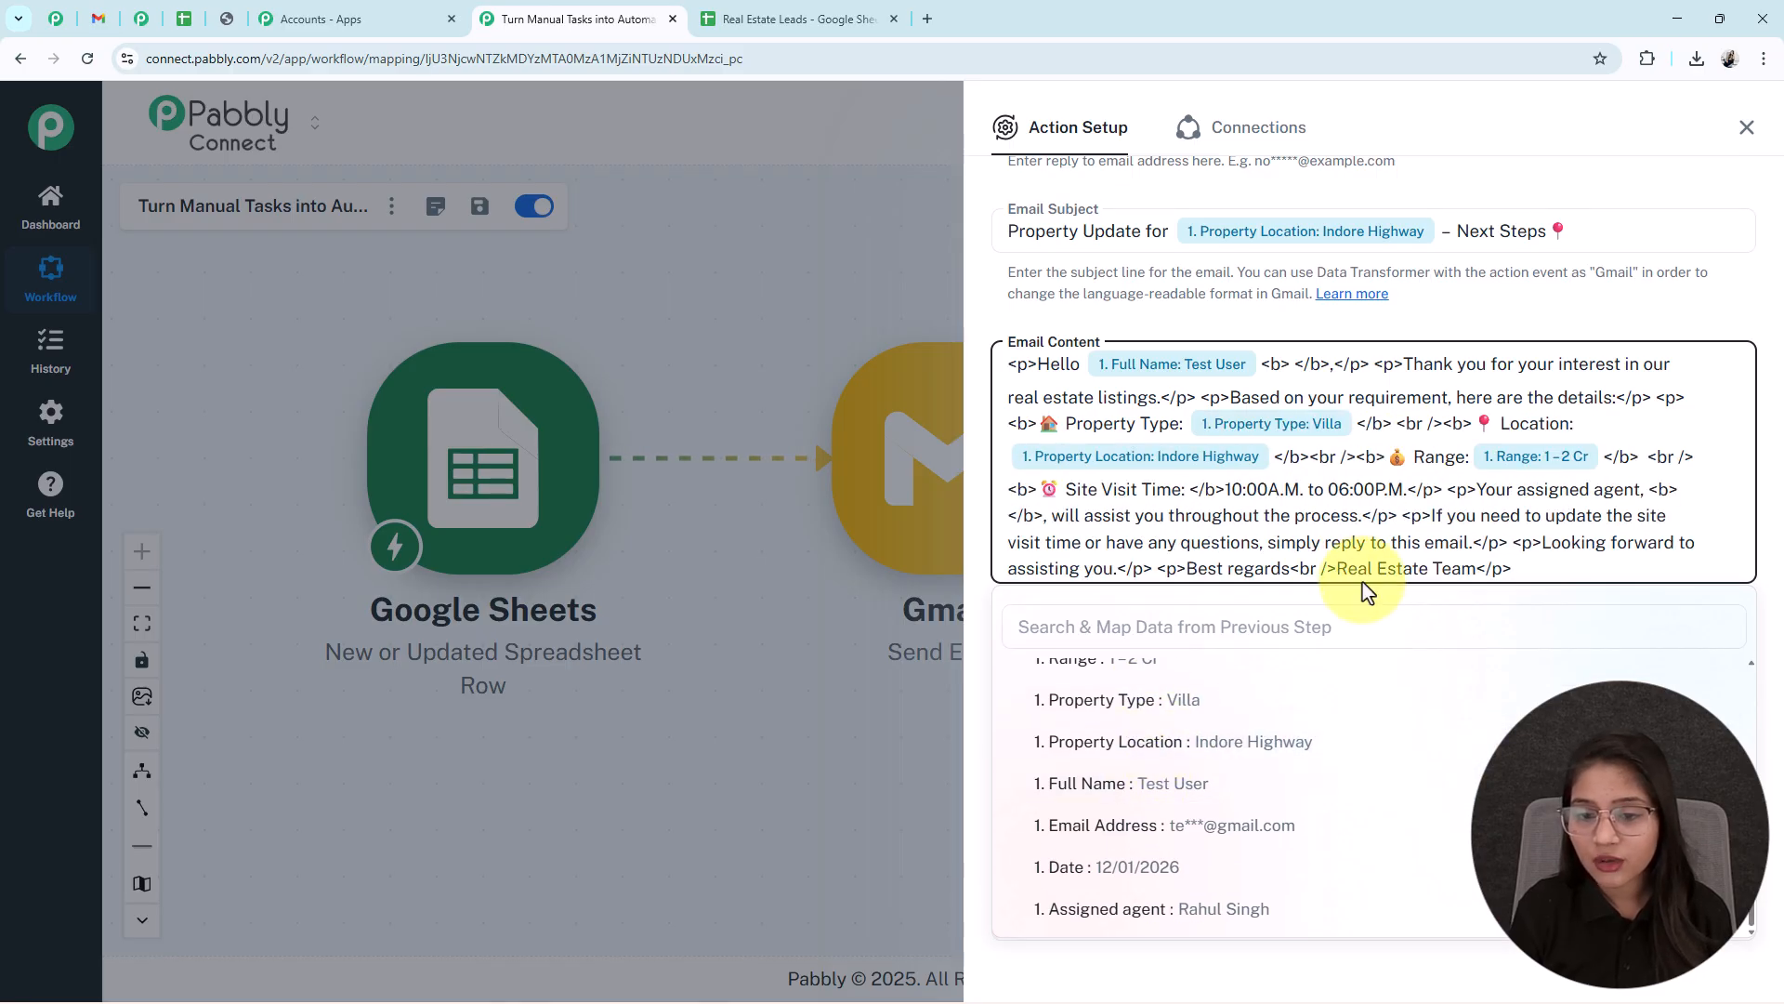
pyautogui.scroll(-1, 1149, 836)
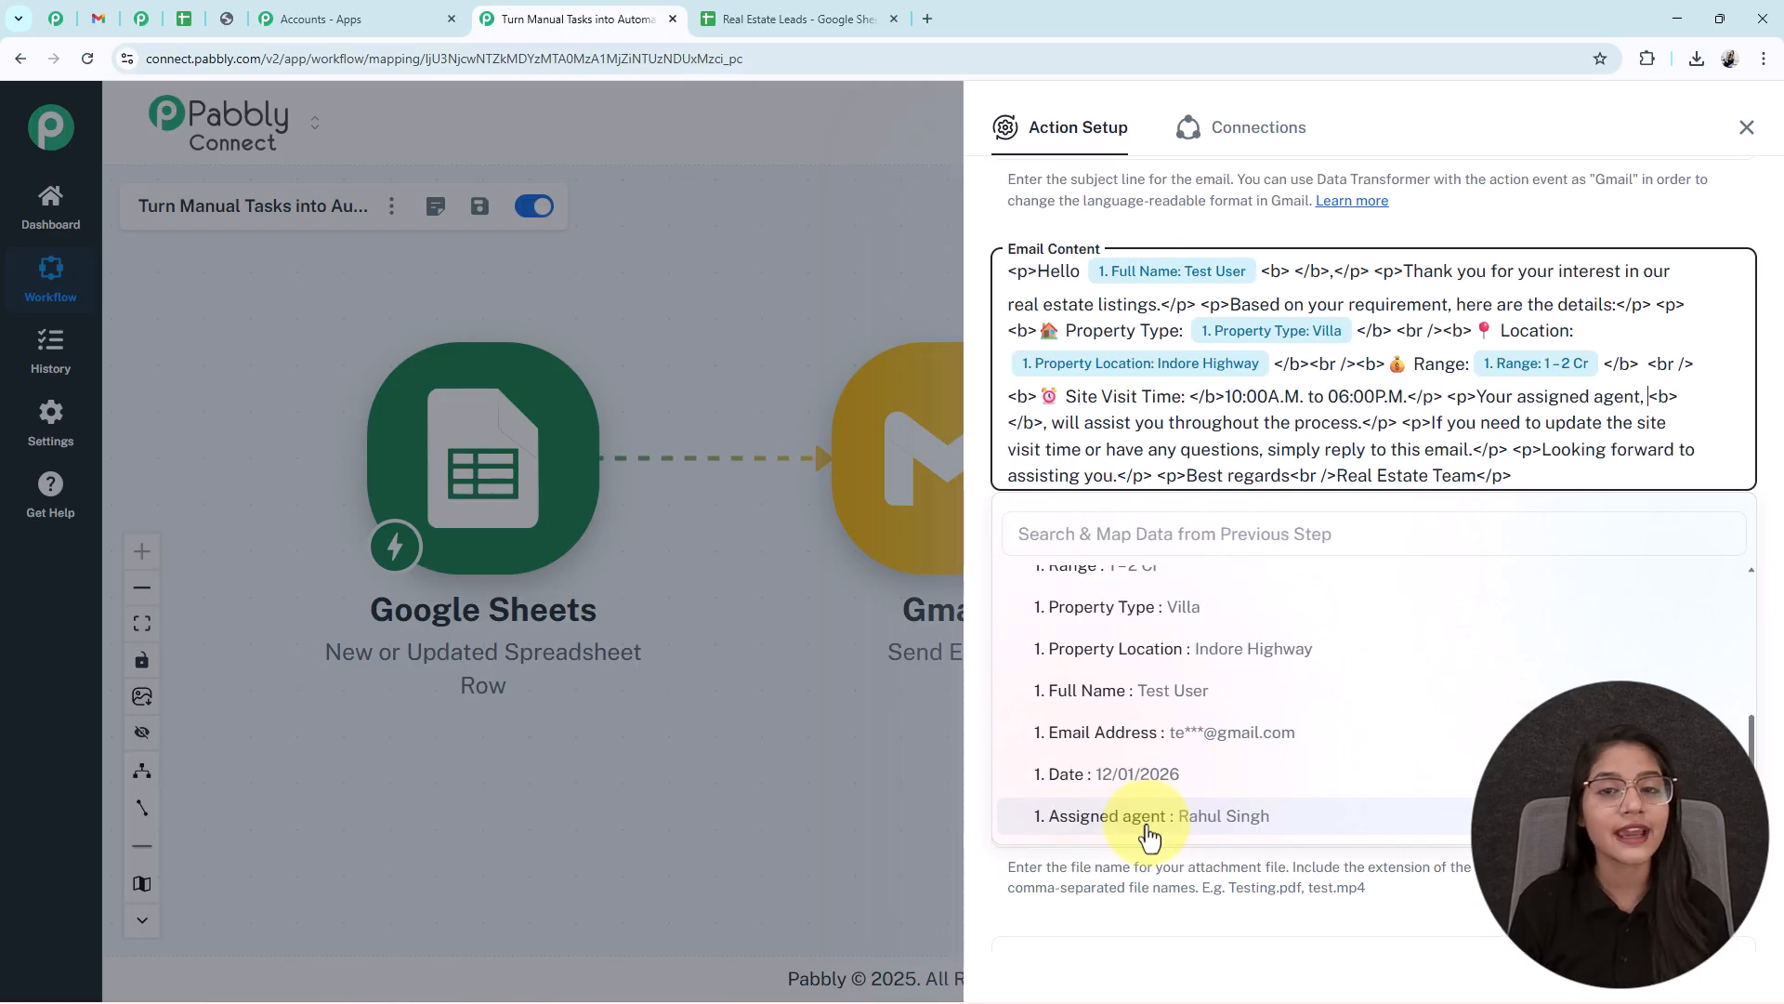
pyautogui.click(1150, 818)
pyautogui.click(665, 728)
pyautogui.scroll(2, 1335, 558)
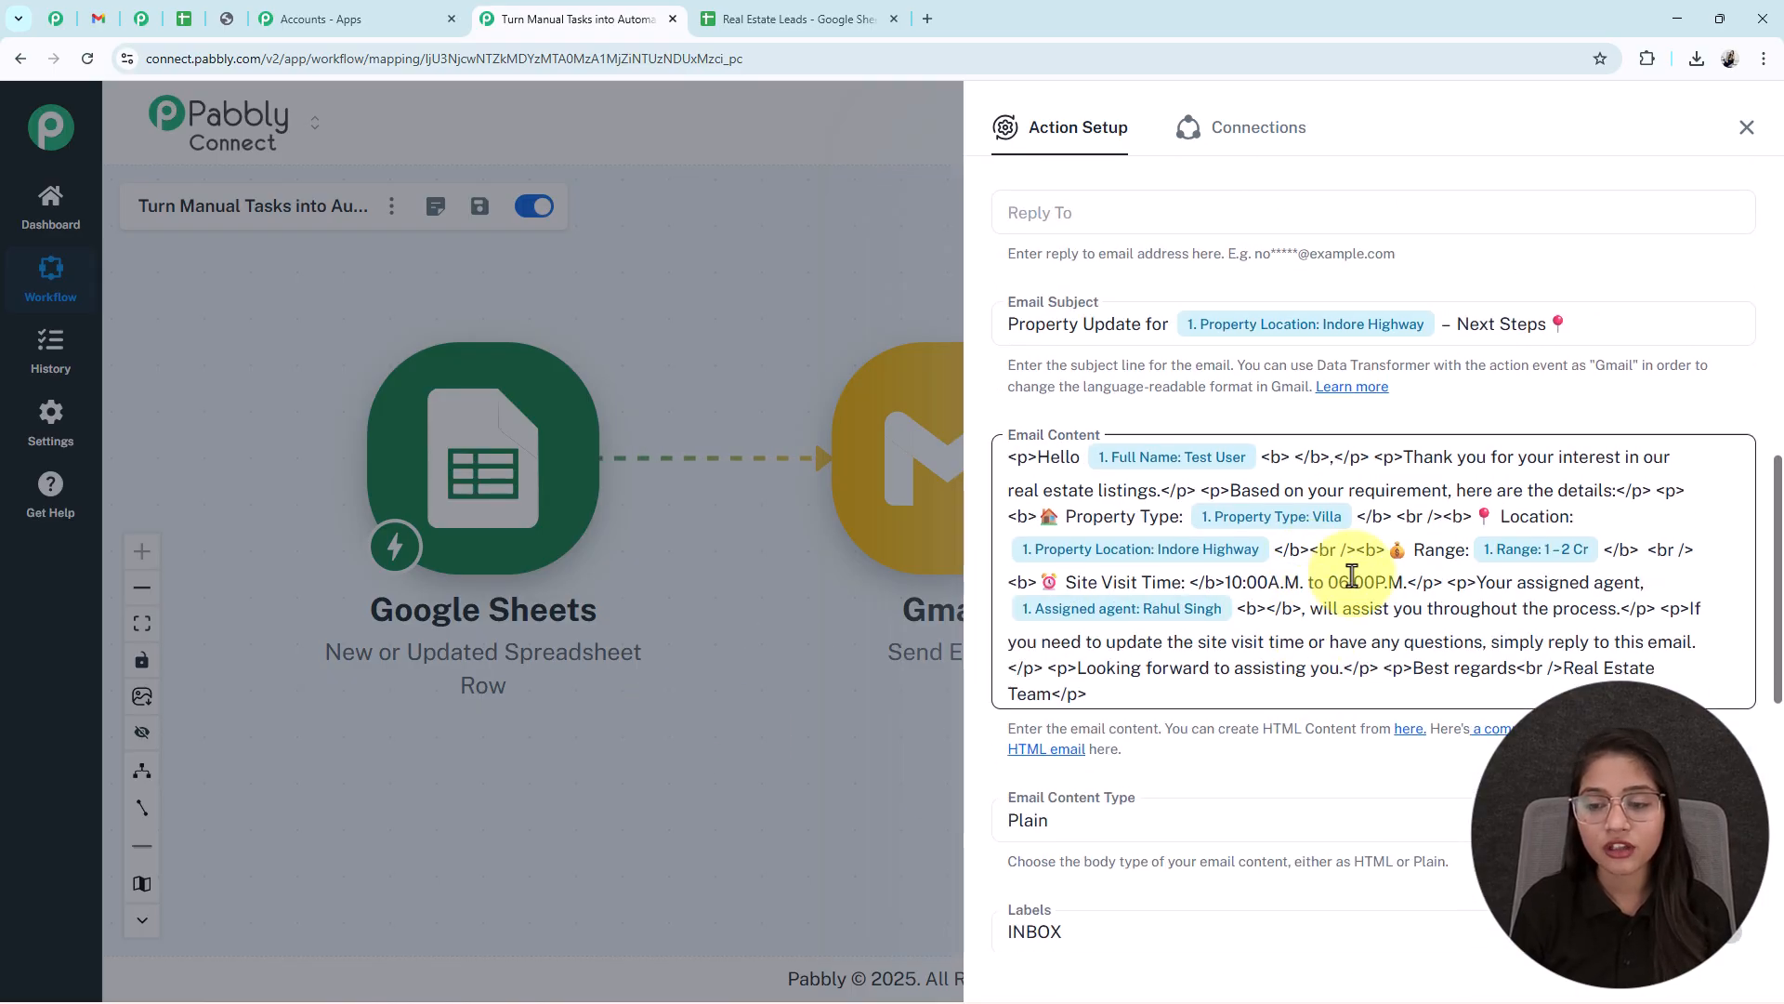
pyautogui.scroll(-2, 1338, 641)
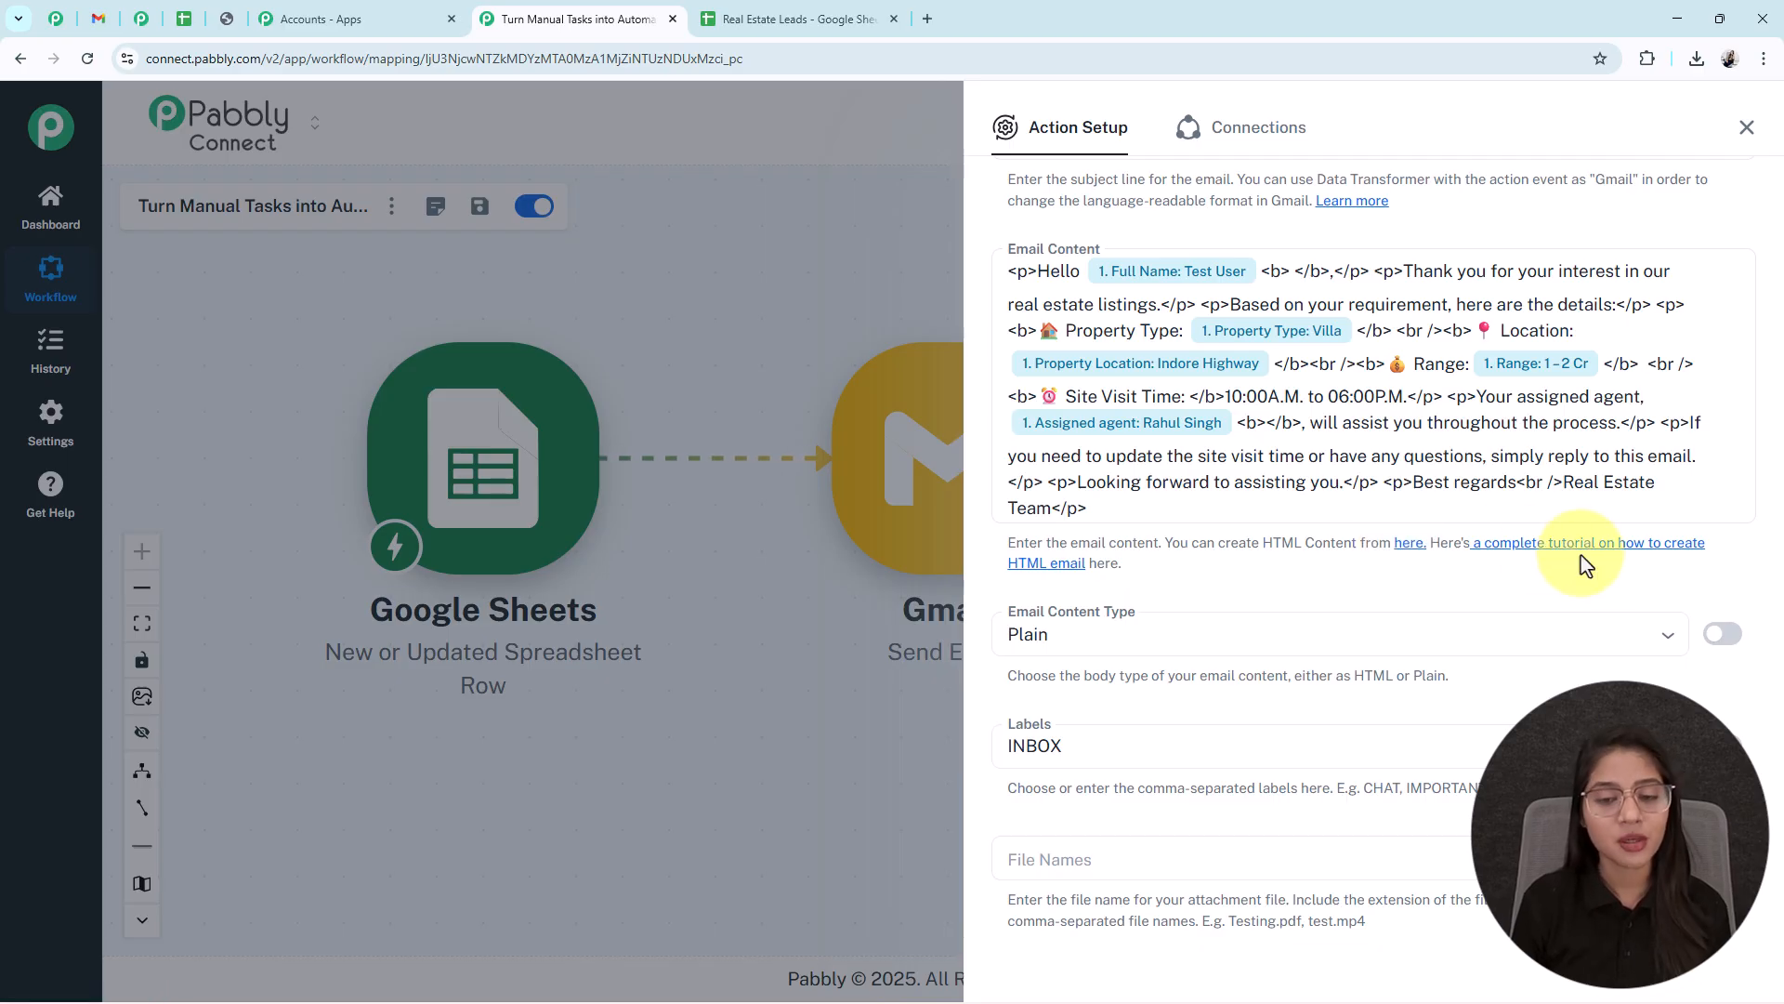
# - Set the email content type to HTML
pyautogui.scroll(-2, 1585, 562)
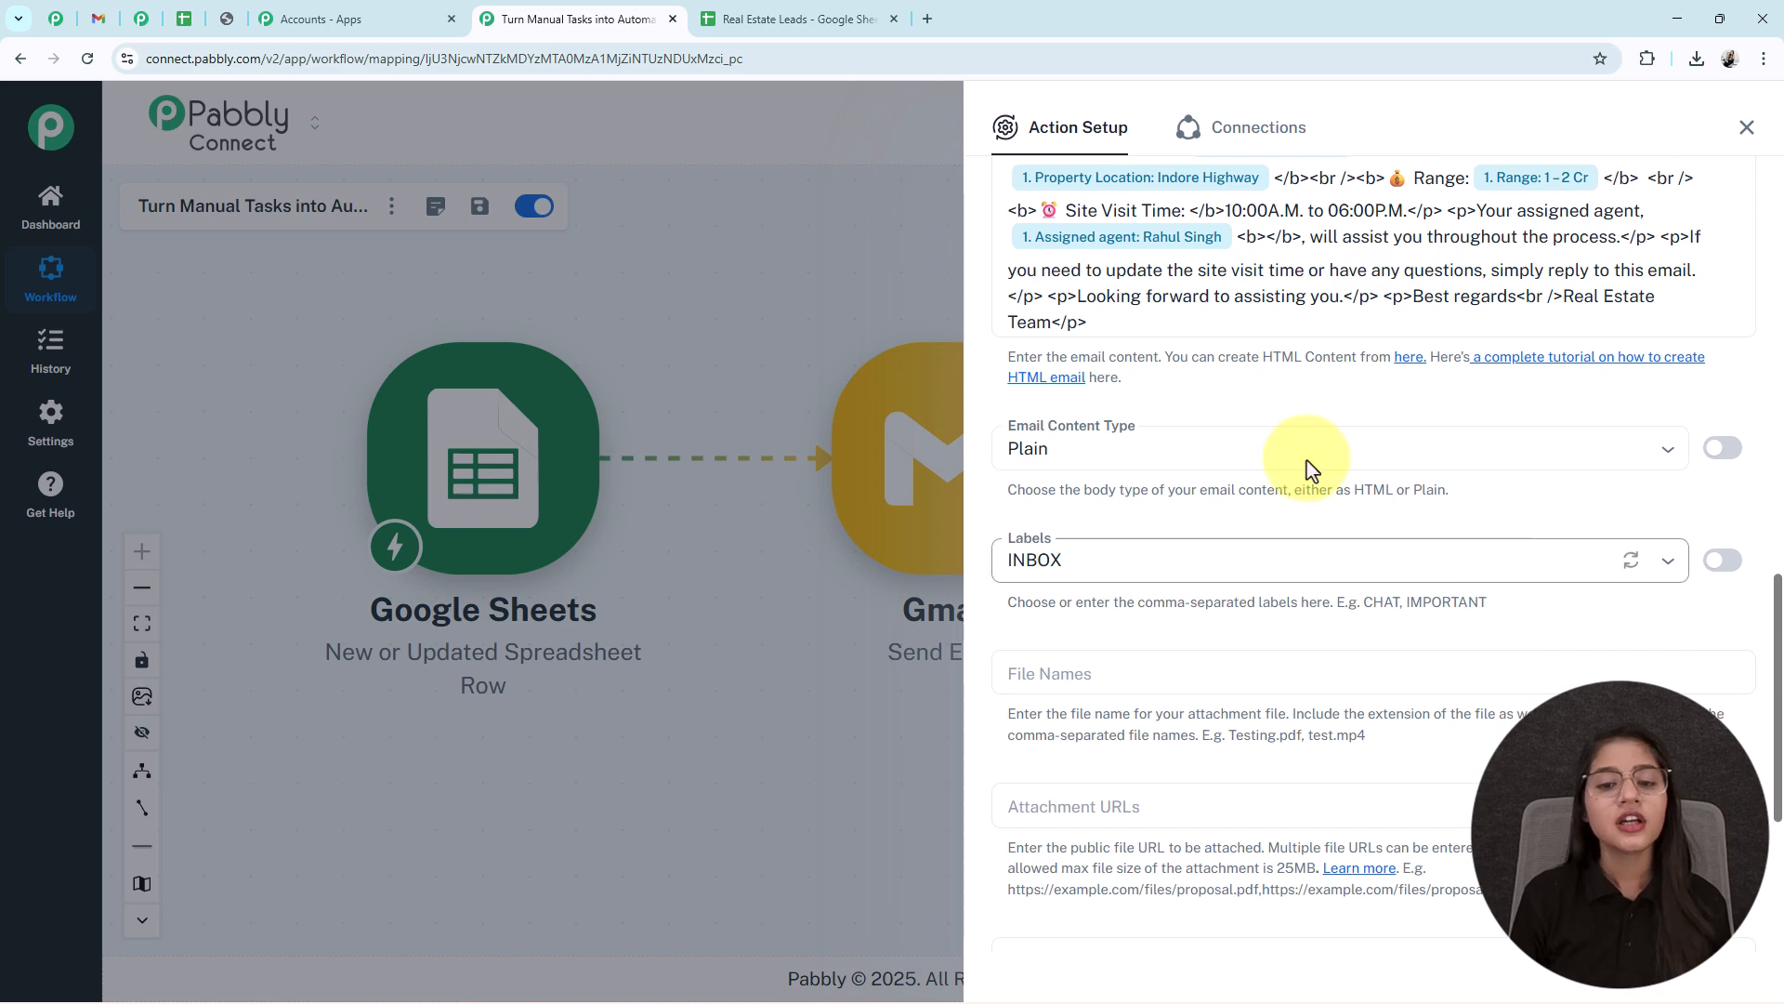
pyautogui.click(1179, 446)
pyautogui.click(1073, 548)
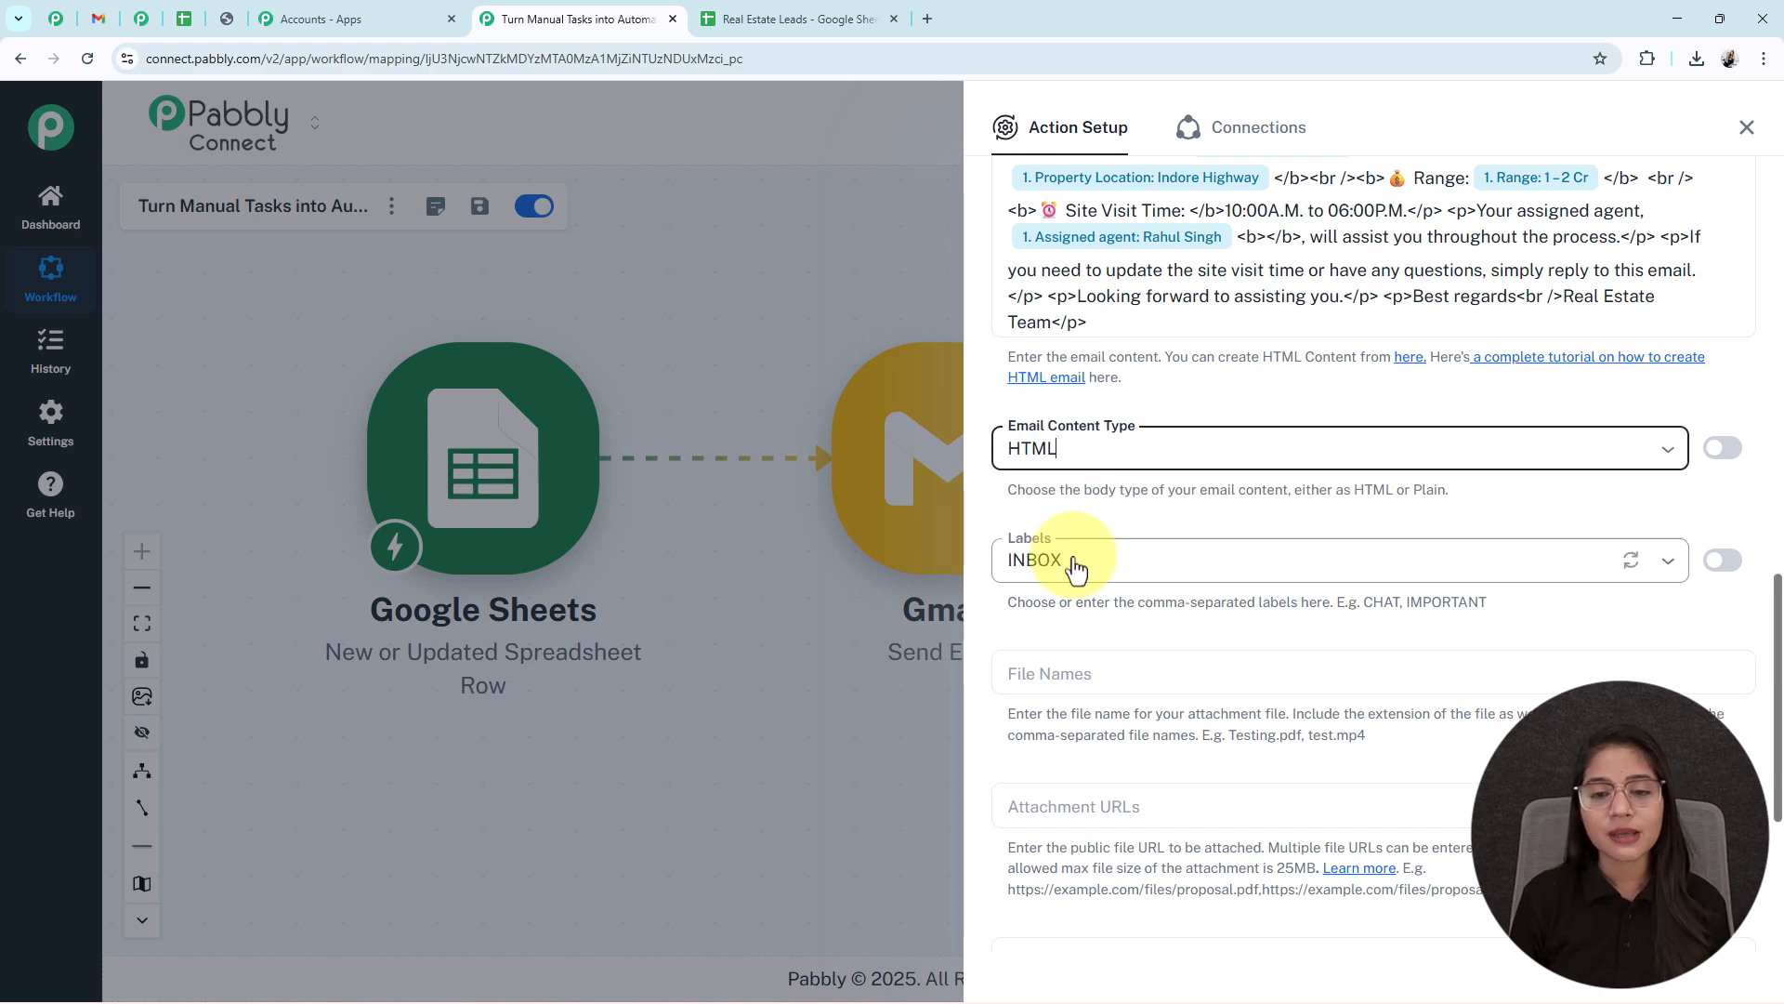
pyautogui.scroll(3, 1299, 501)
pyautogui.scroll(-3, 1299, 527)
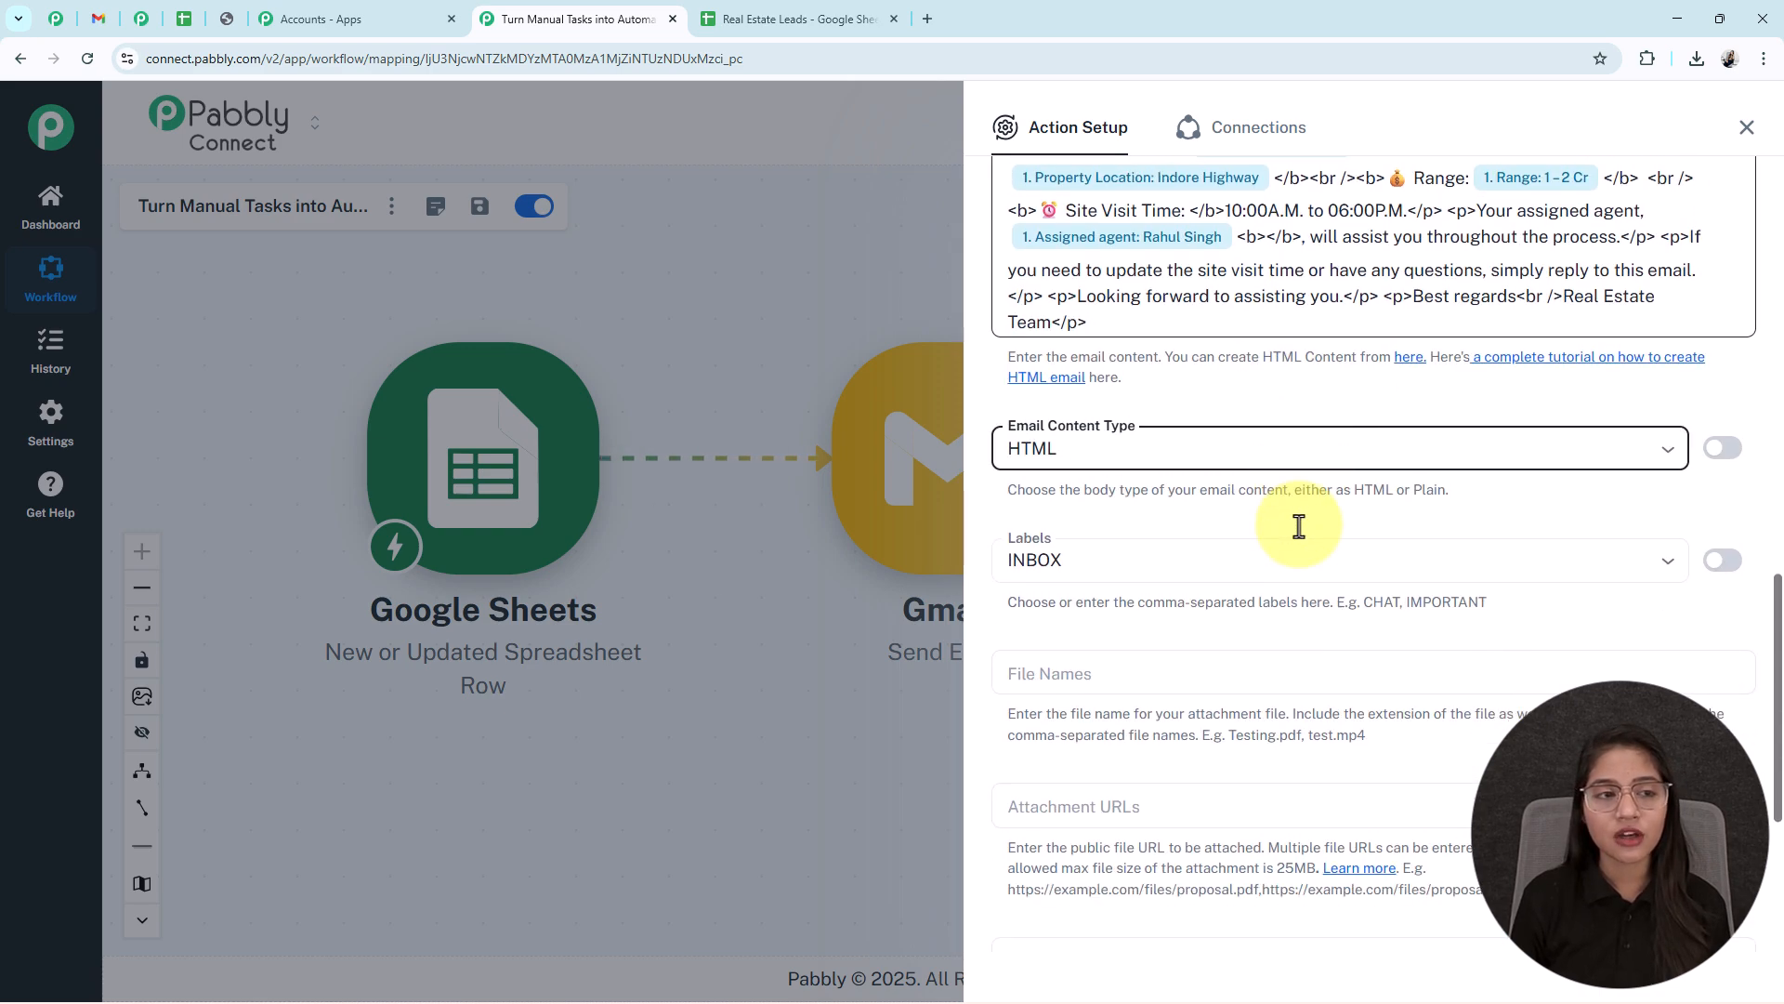
pyautogui.scroll(-4, 1299, 527)
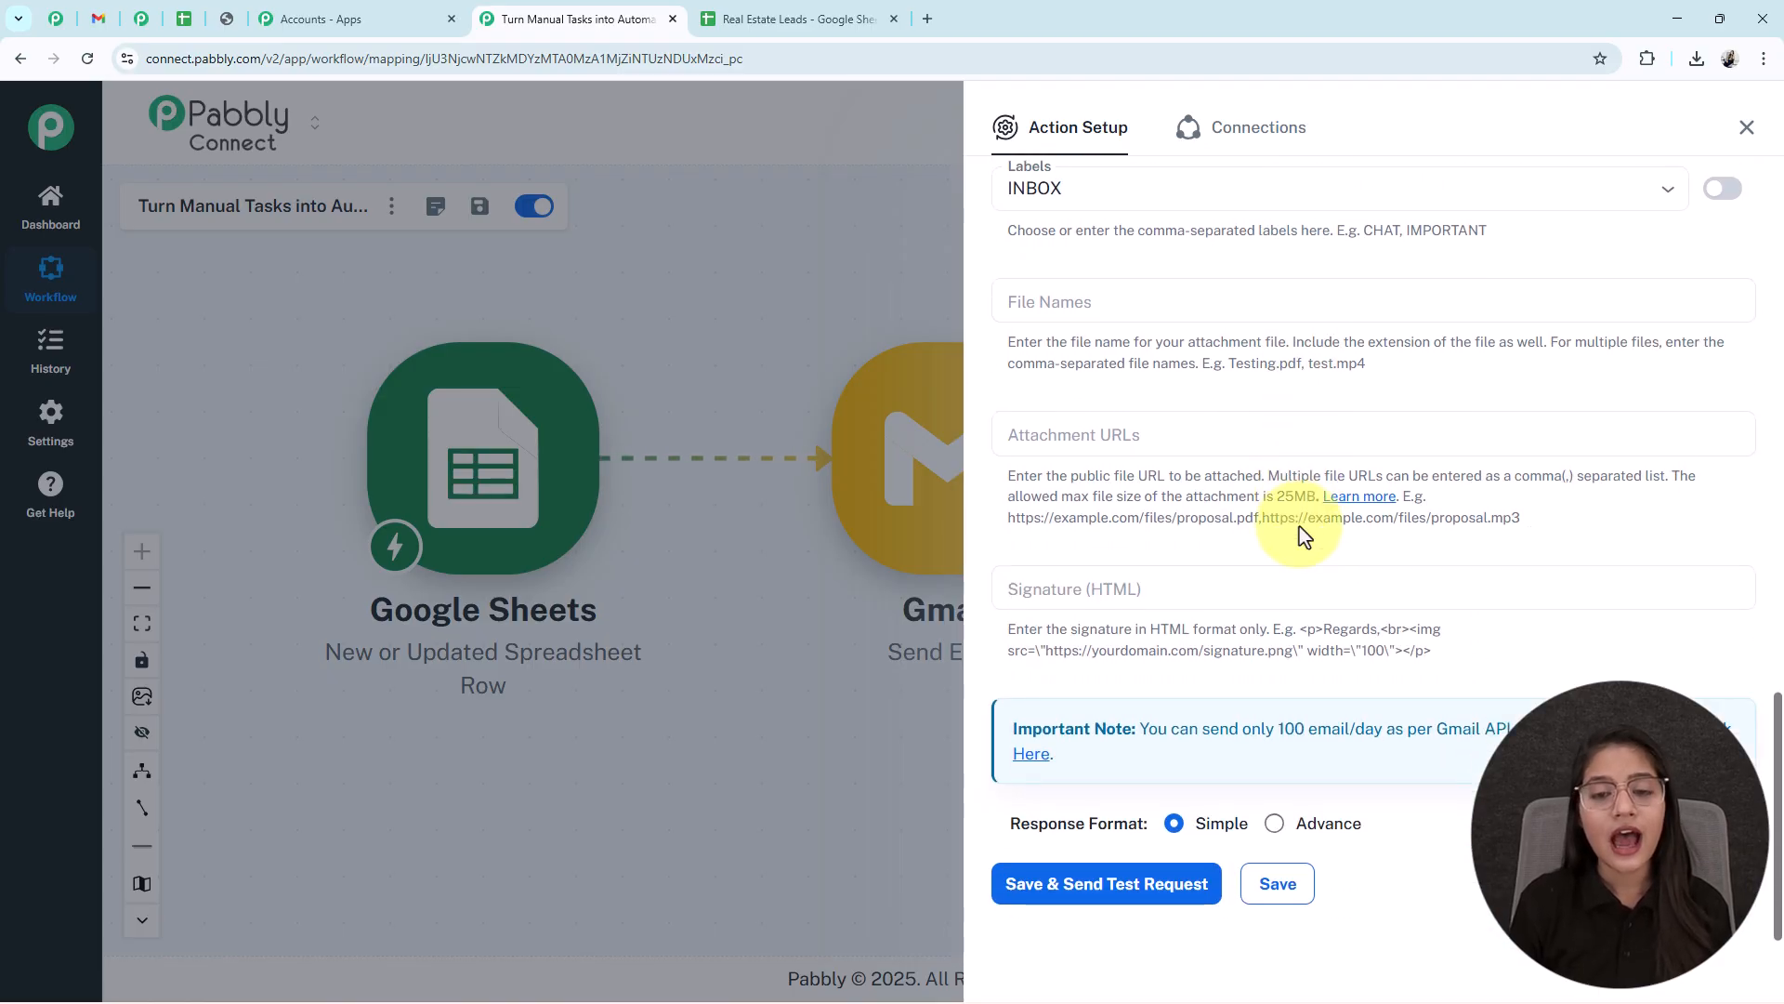
pyautogui.scroll(2, 1083, 646)
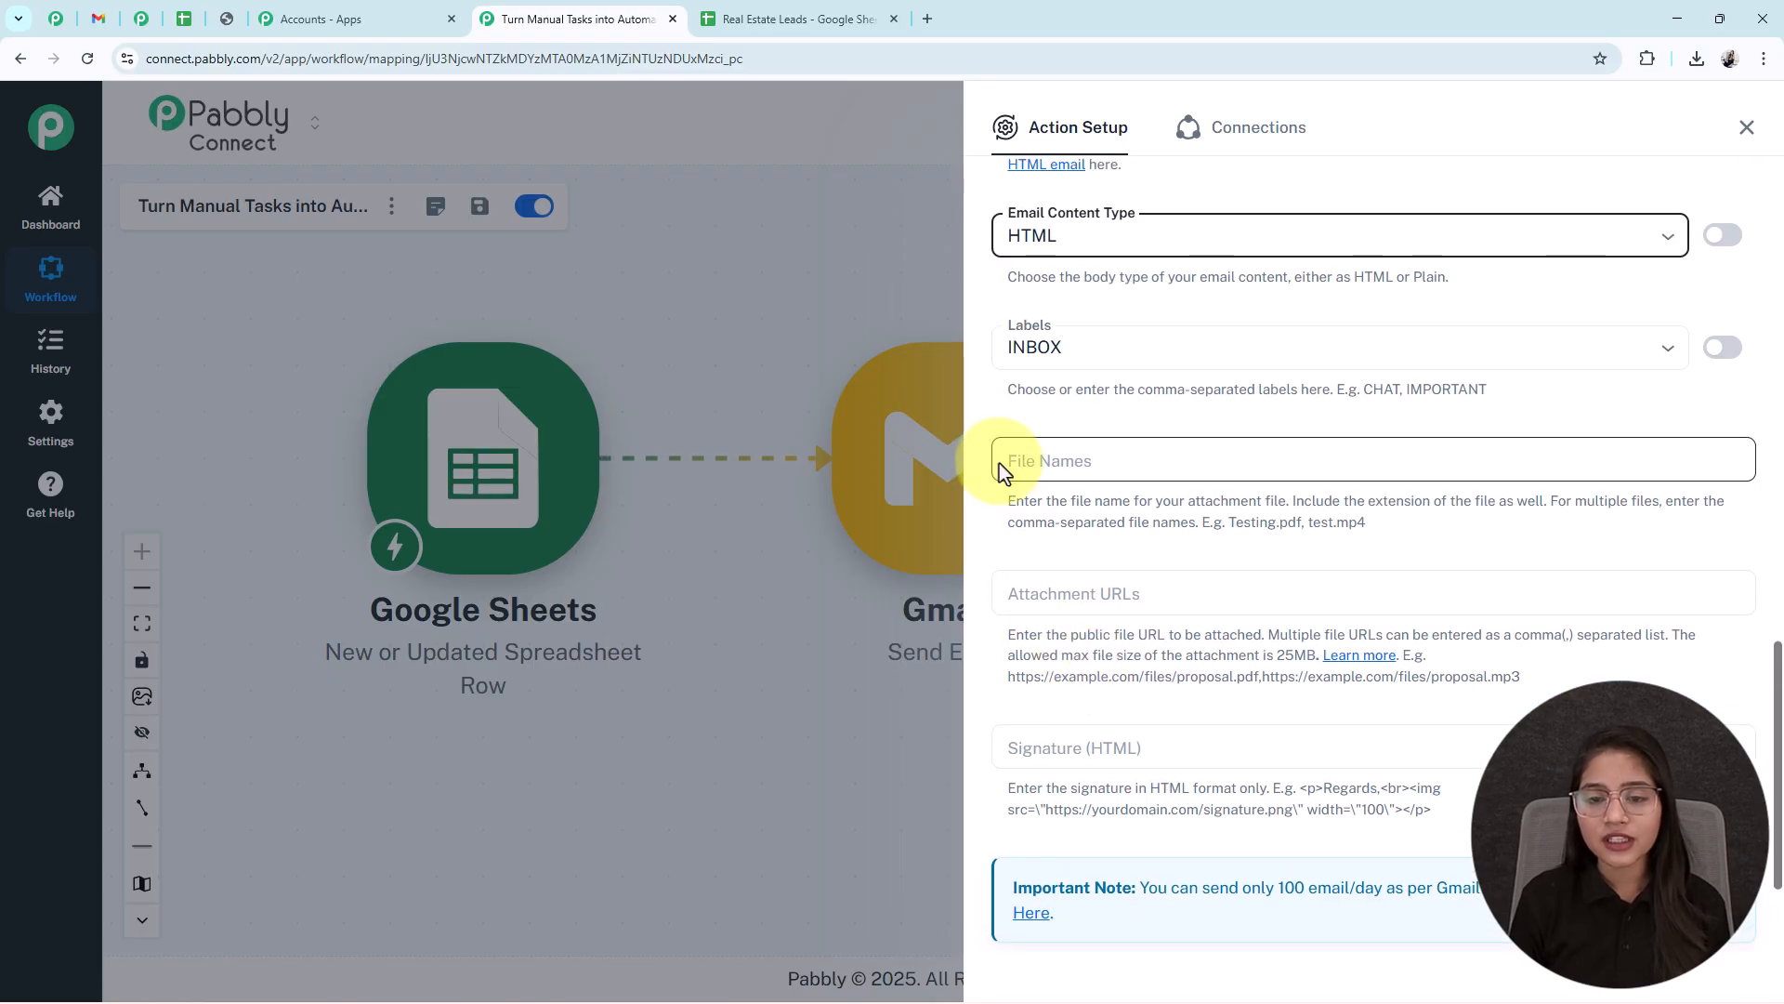
pyautogui.scroll(-2, 1087, 498)
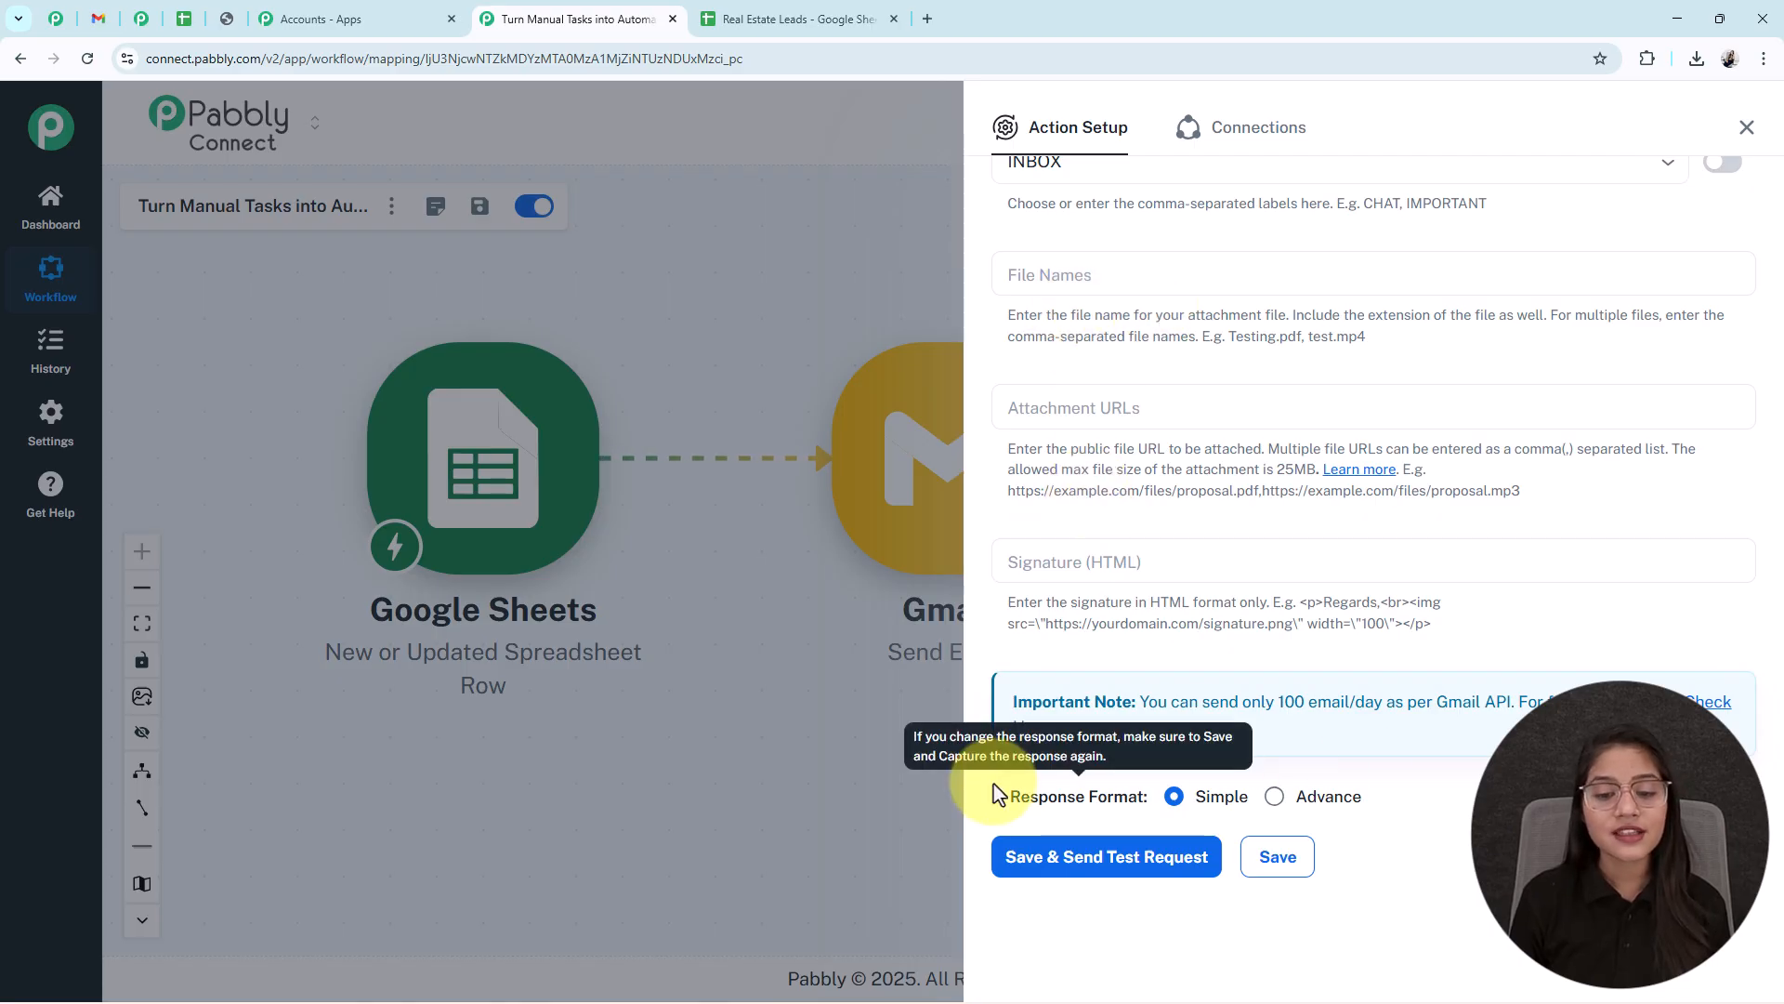
# - Keep Response Format on Simple, save the step and send a test email
pyautogui.moveTo(1013, 796); pyautogui.dragTo(1152, 811)
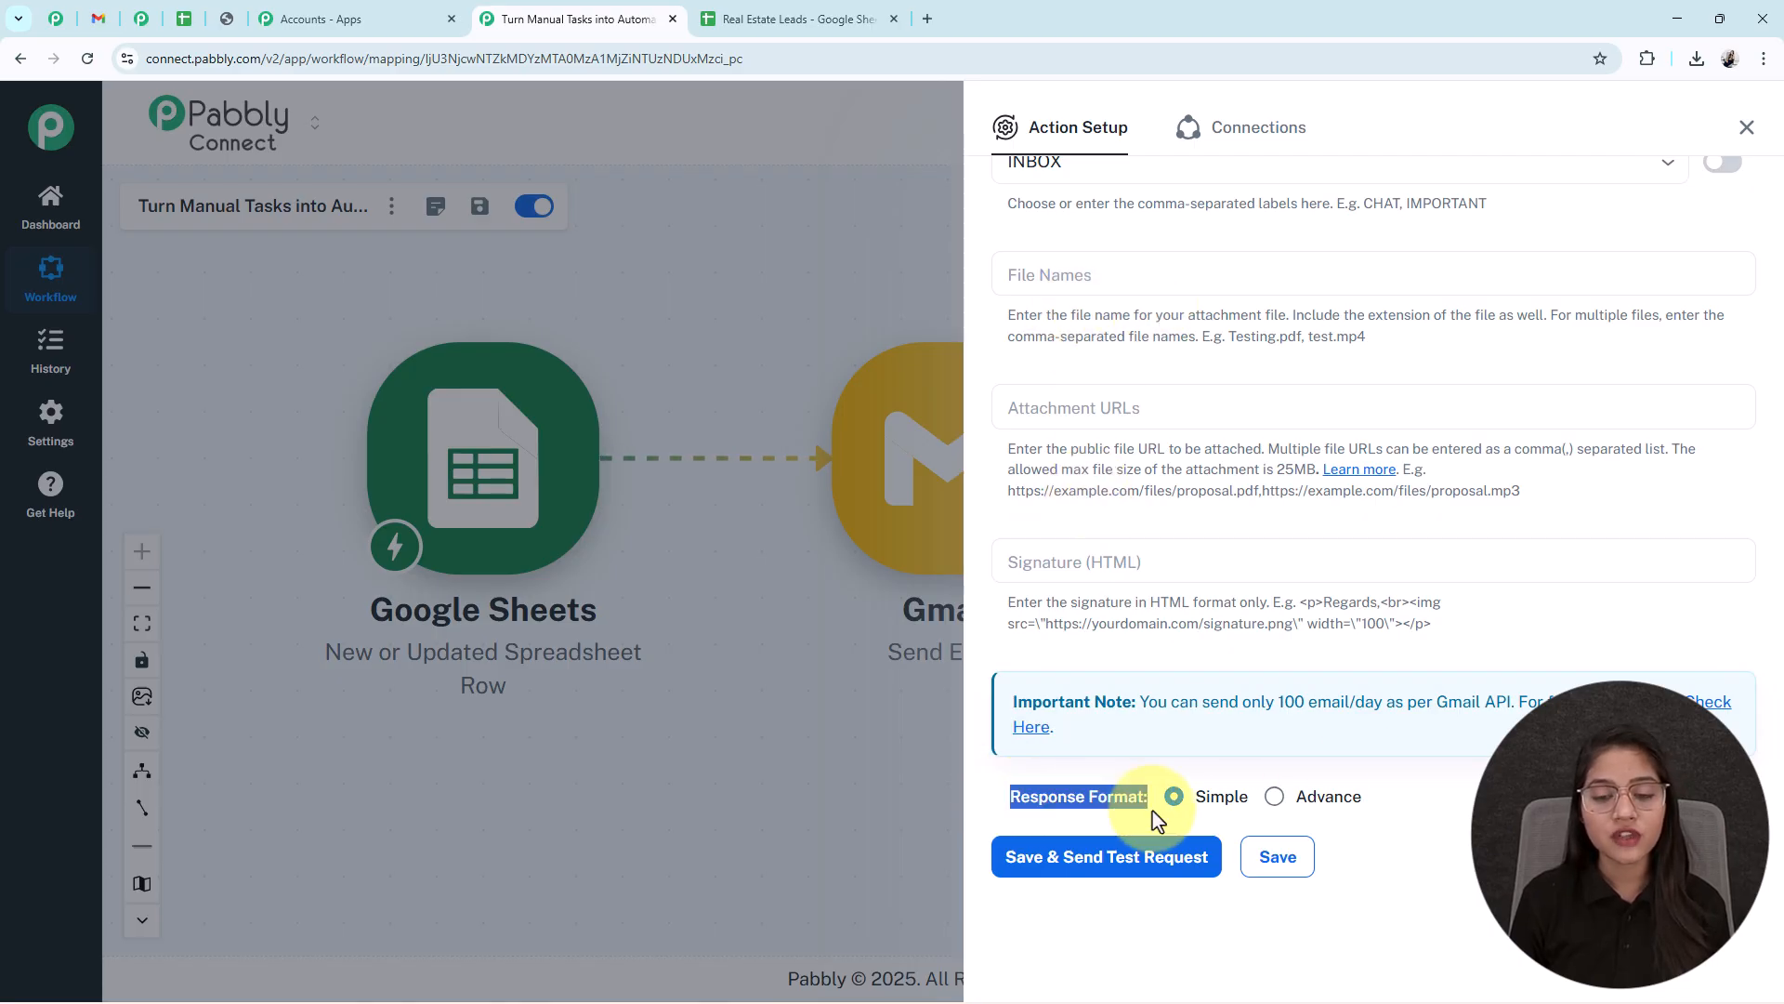
pyautogui.click(1197, 803)
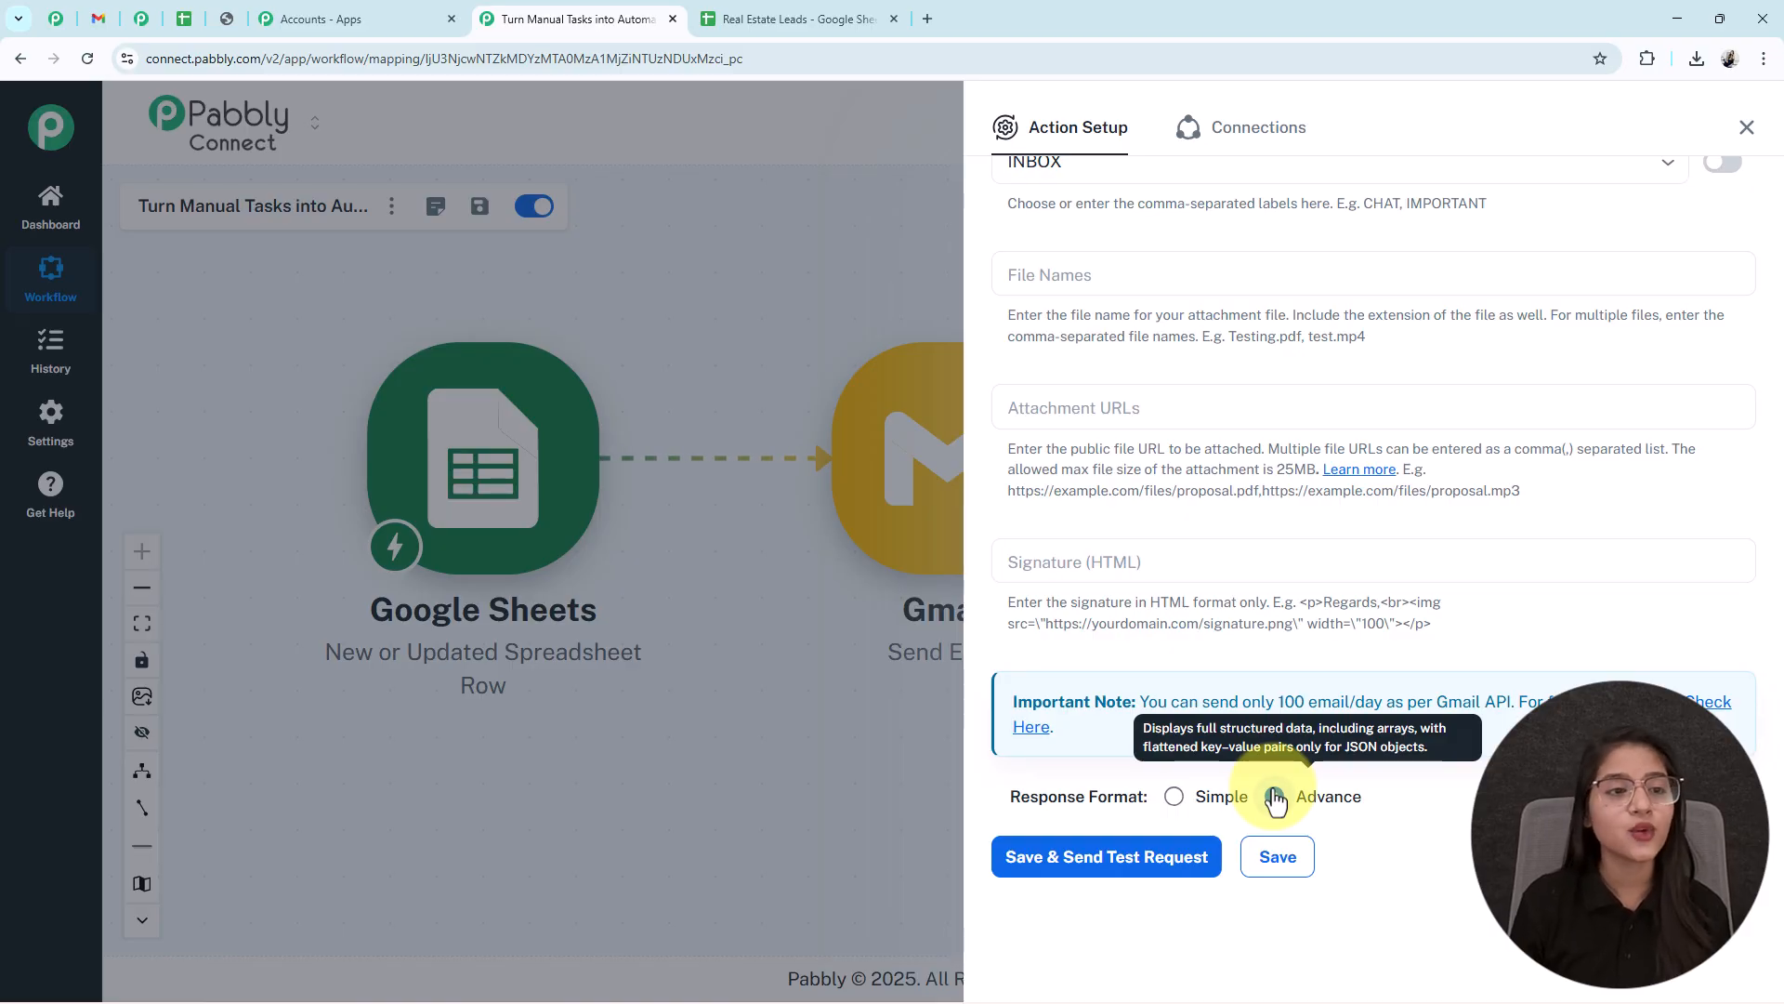
pyautogui.click(1175, 796)
pyautogui.click(1130, 883)
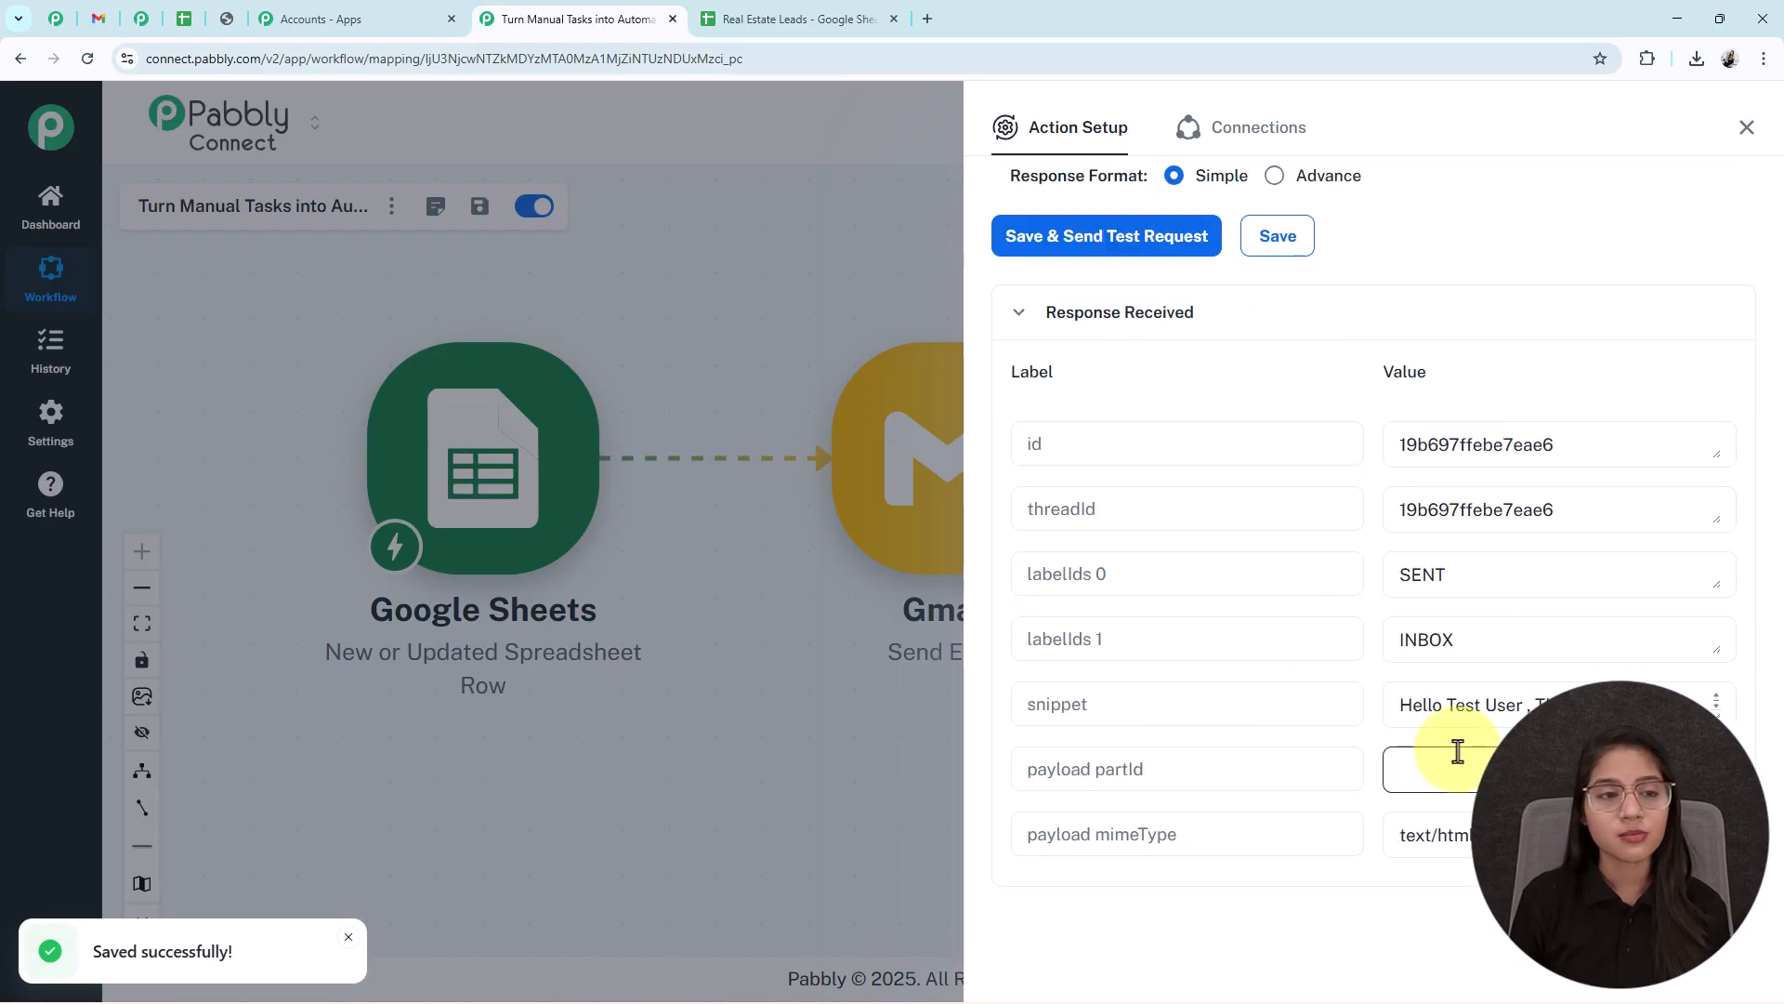
pyautogui.scroll(-1, 1613, 577)
pyautogui.scroll(1, 1613, 597)
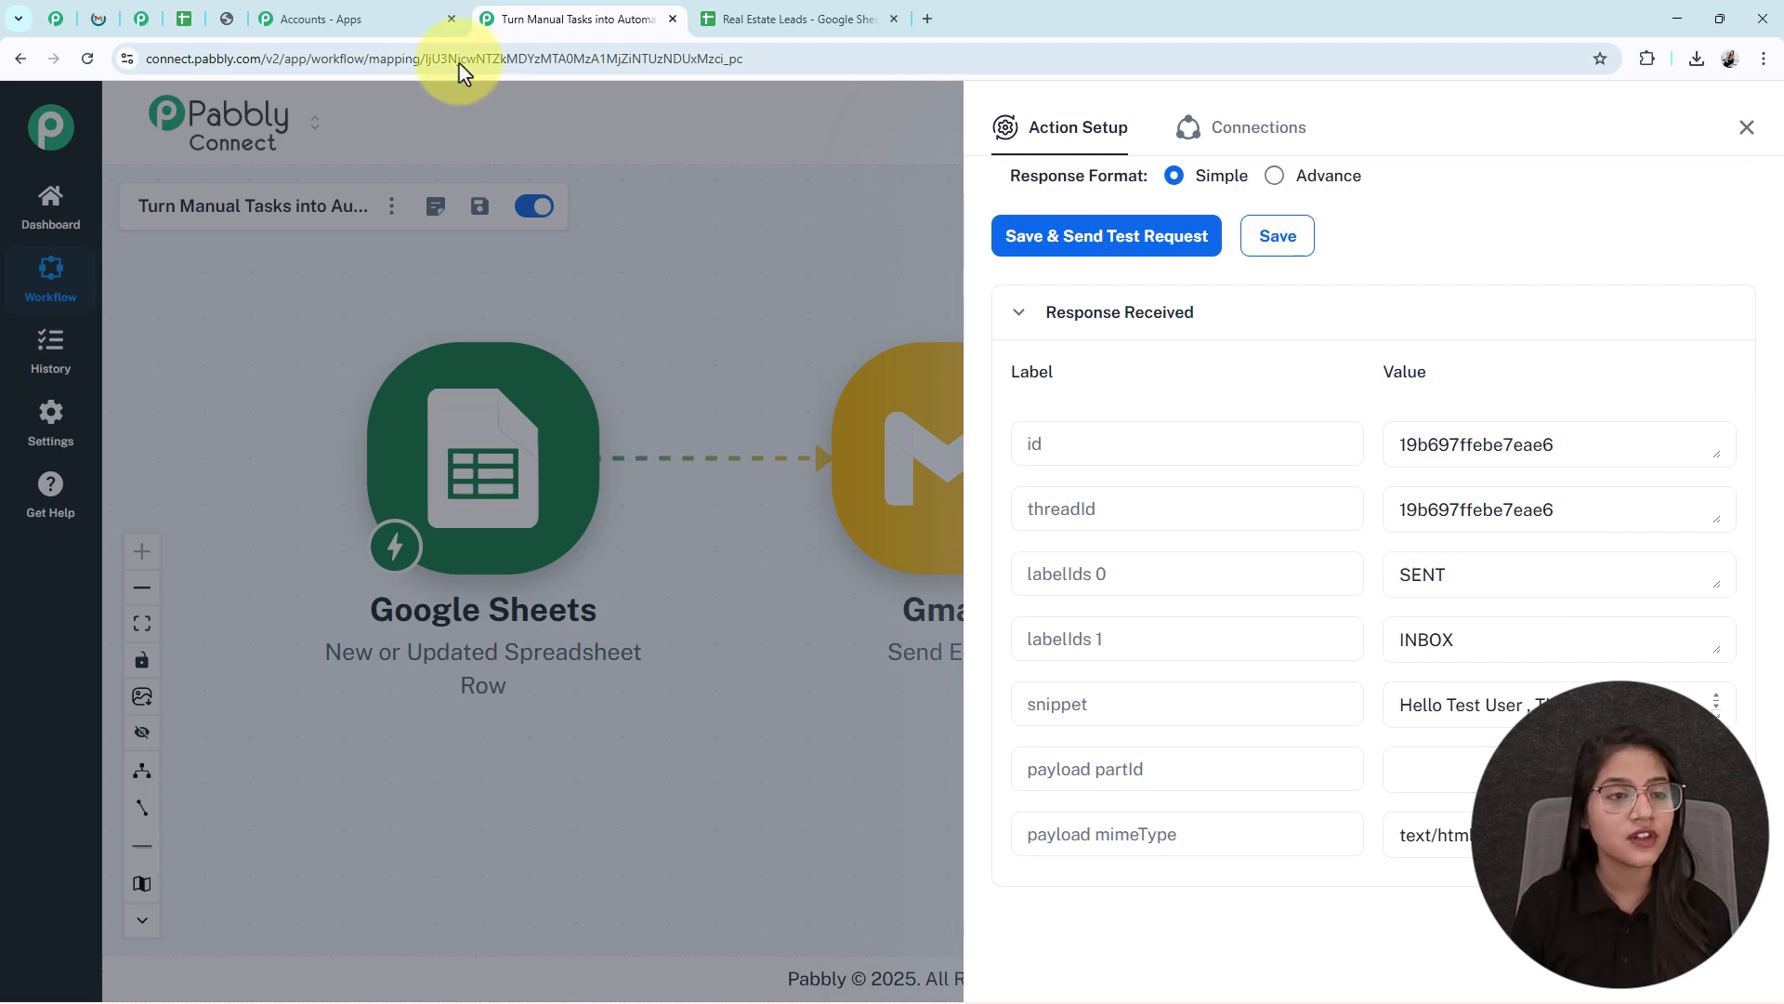
# - Open the Indore Highway property update email and check its greeting, location and agent lines
pyautogui.click(106, 23)
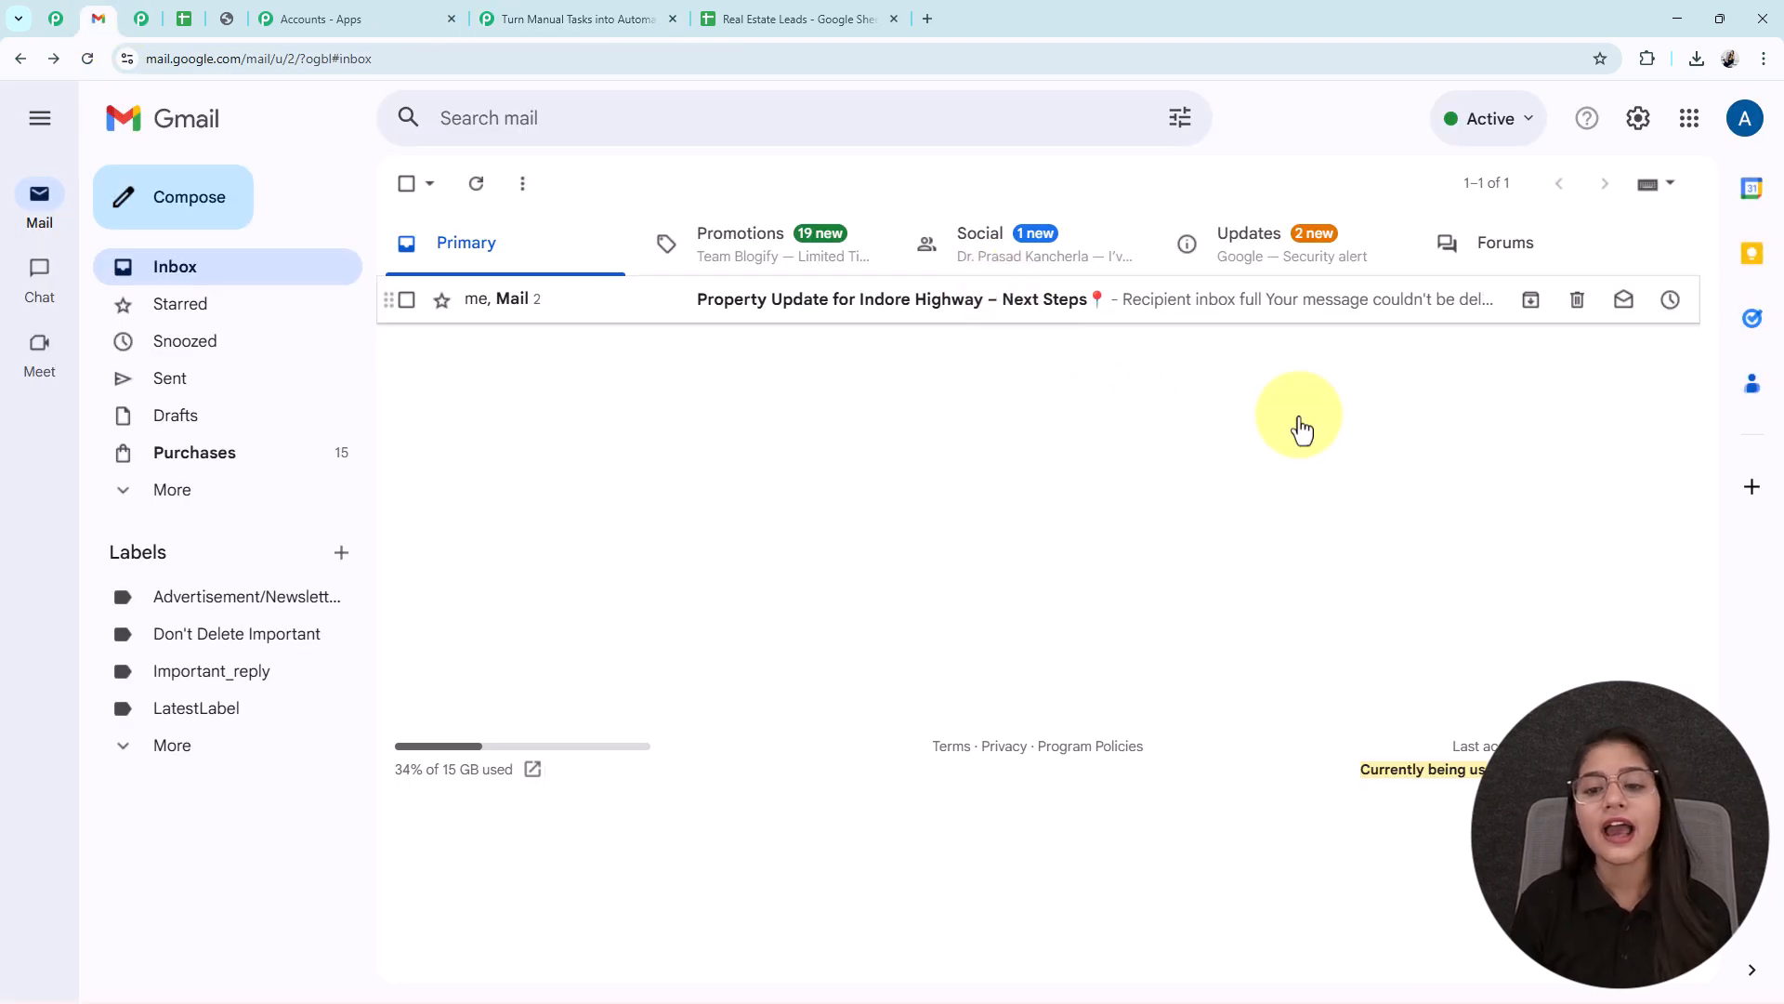
pyautogui.click(1135, 312)
pyautogui.click(1190, 316)
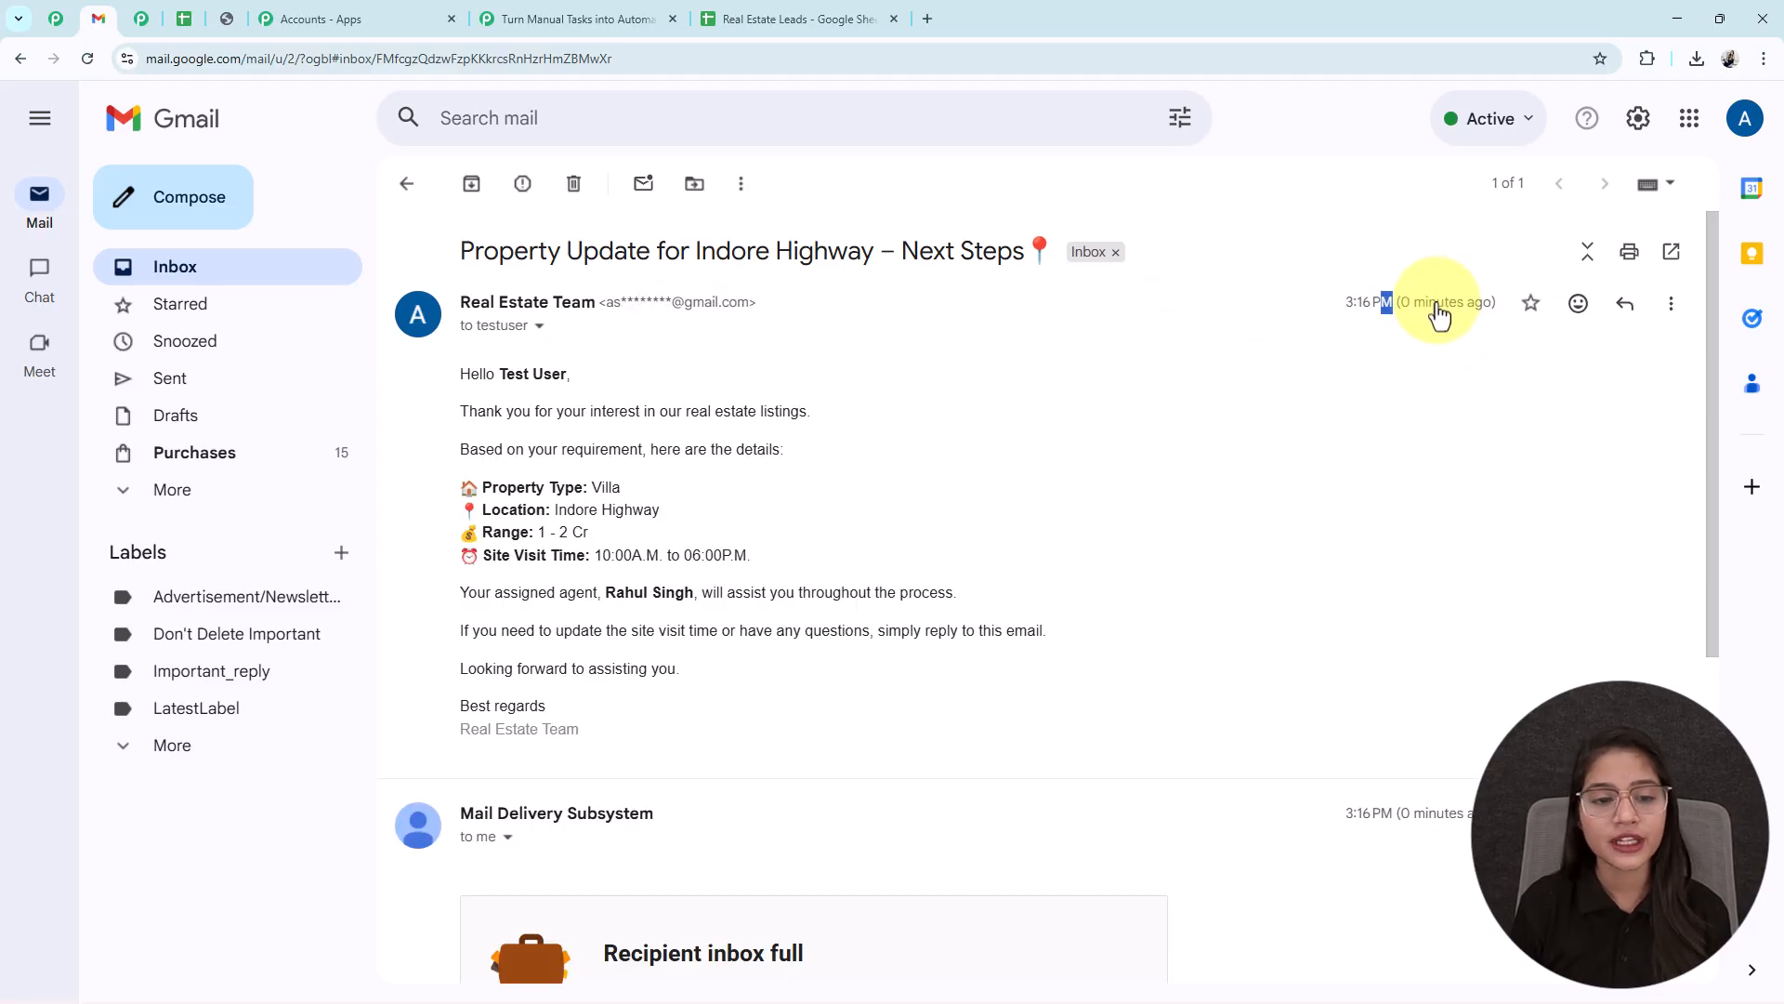
pyautogui.moveTo(499, 373); pyautogui.dragTo(610, 378)
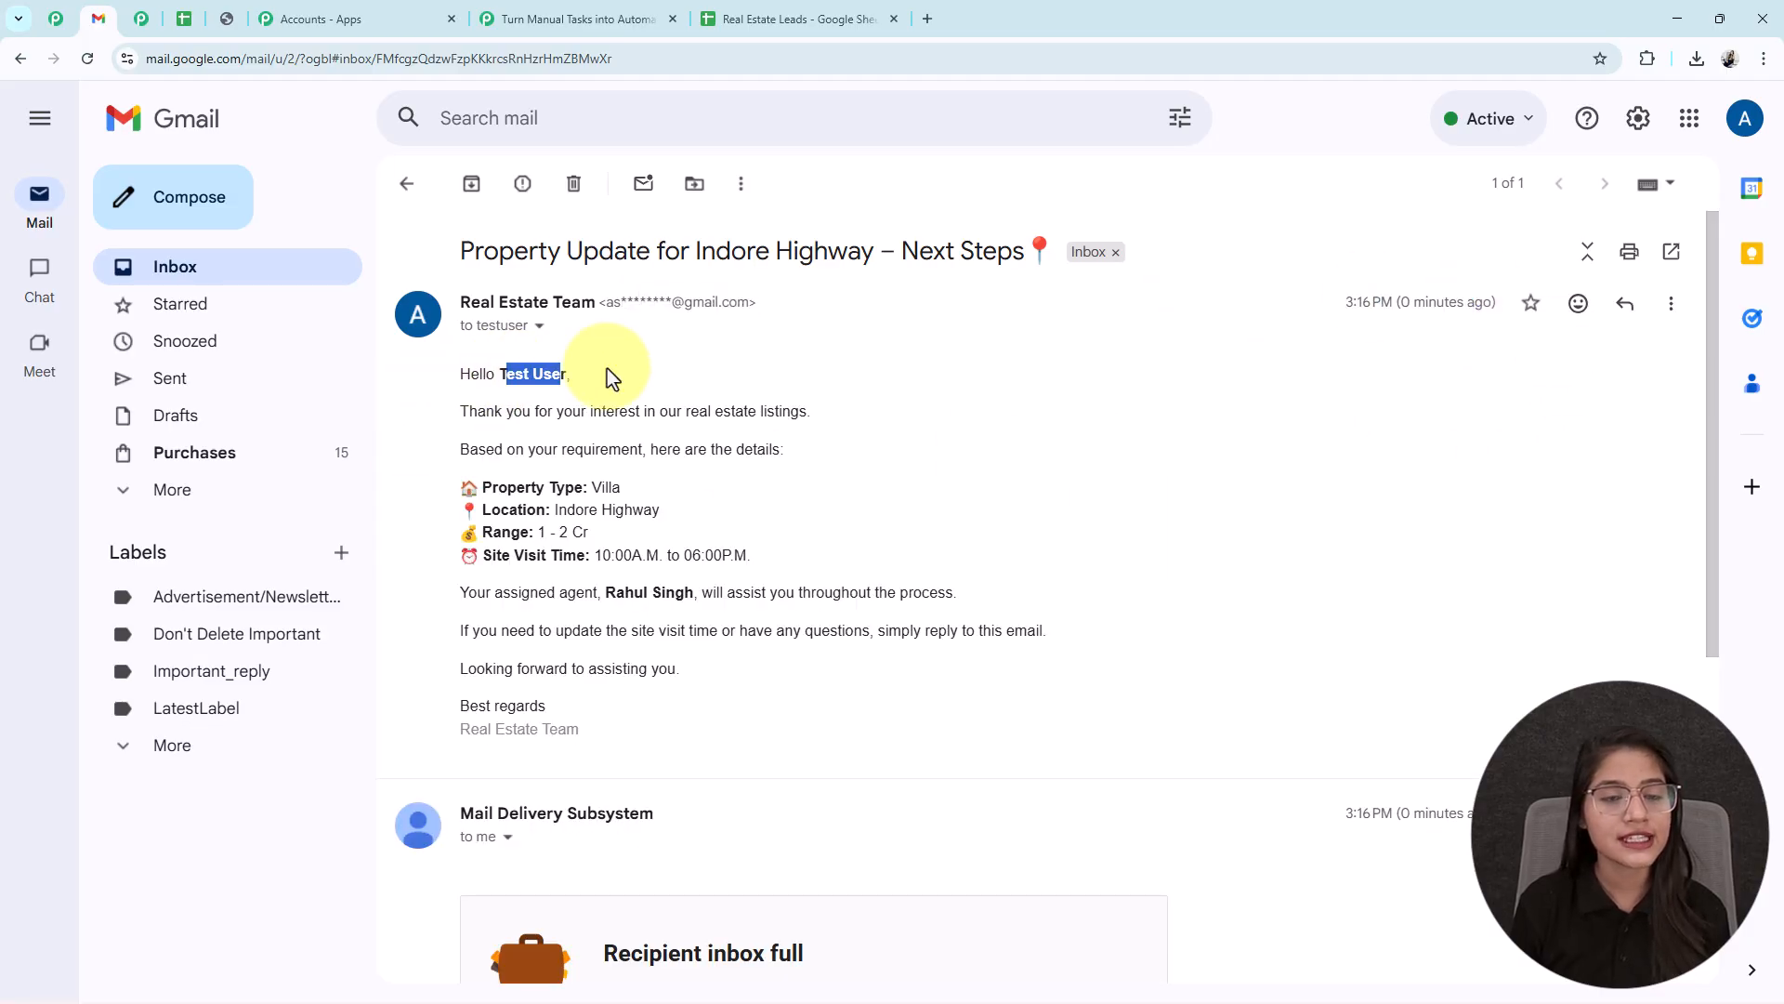
pyautogui.click(576, 19)
pyautogui.scroll(15, 1208, 372)
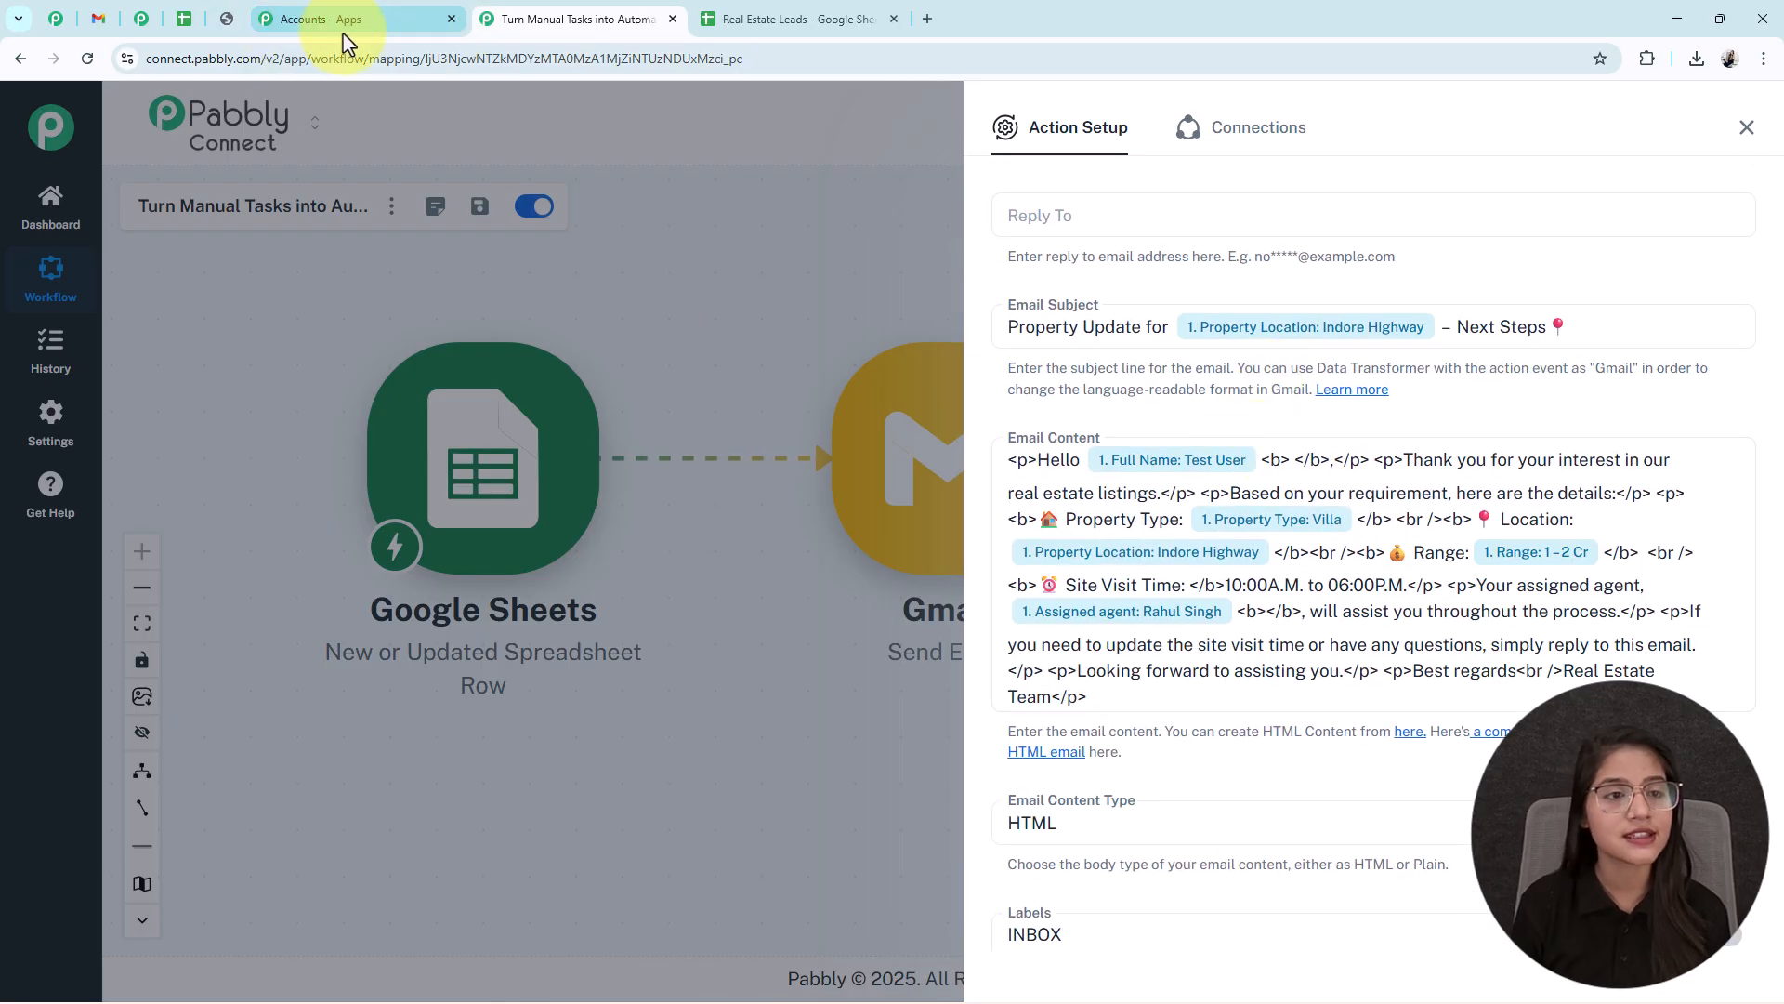
pyautogui.click(98, 18)
pyautogui.moveTo(642, 509); pyautogui.dragTo(523, 509)
pyautogui.moveTo(615, 592); pyautogui.dragTo(731, 632)
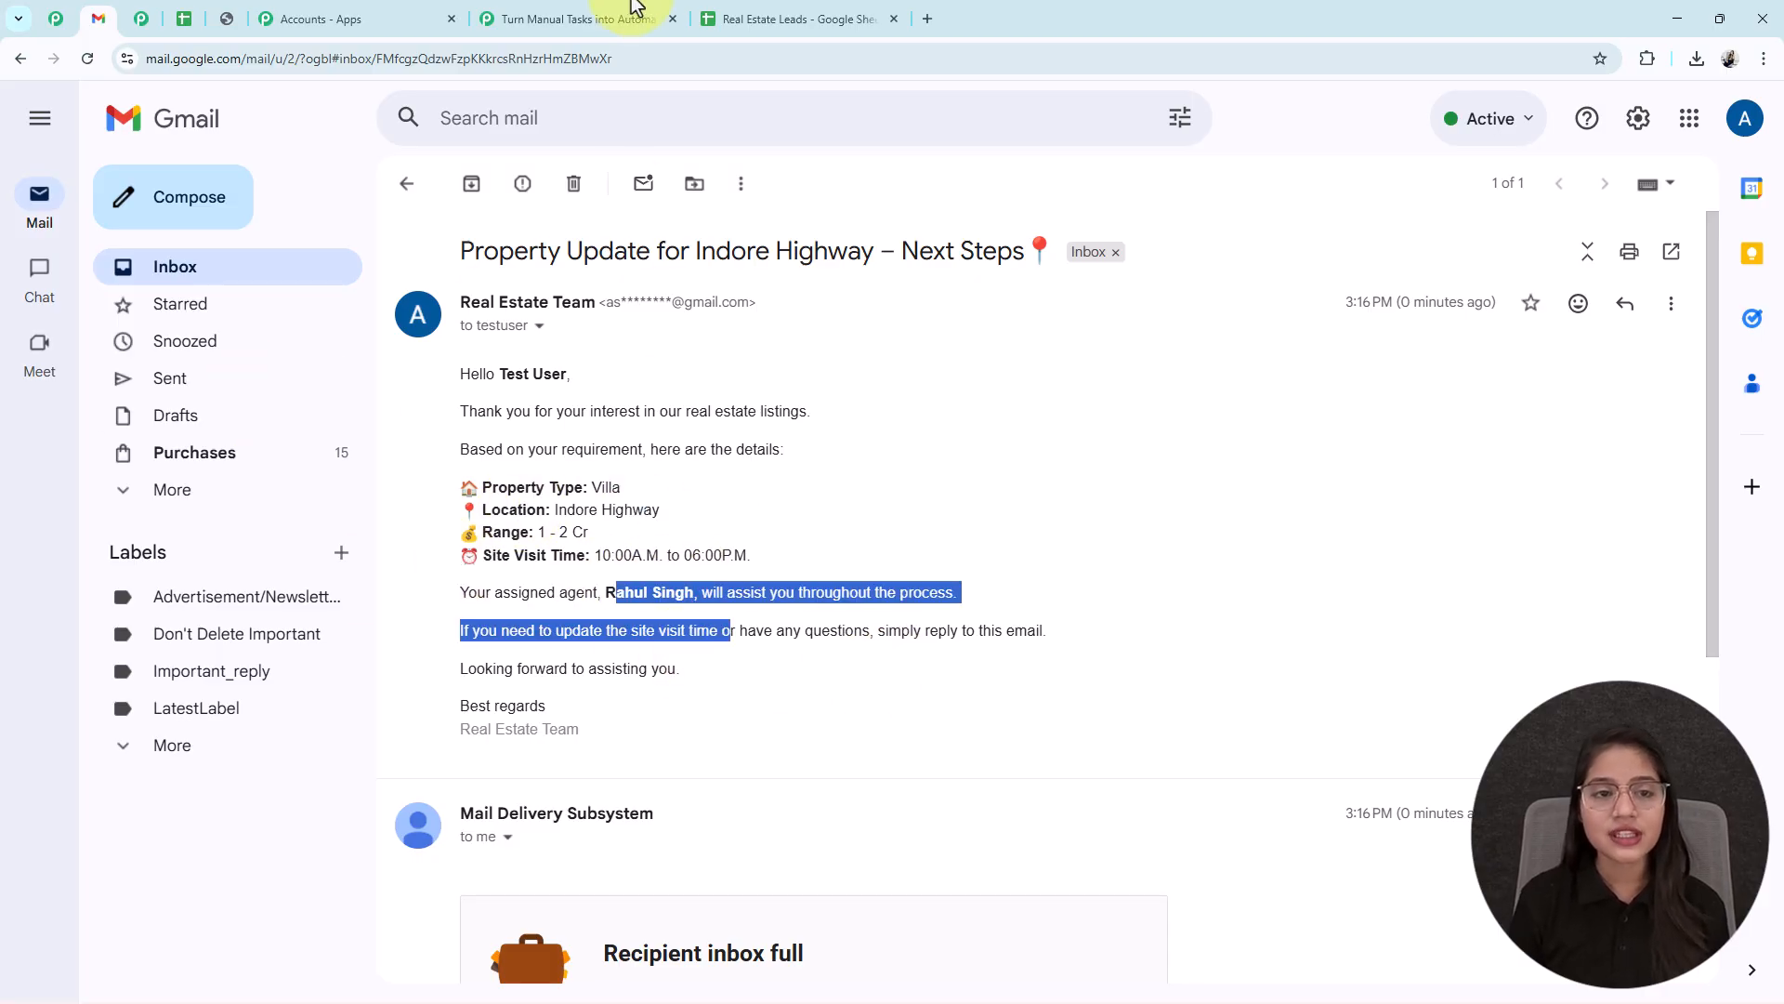
# - Close the Gmail step's Action Setup panel in Pabbly Connect
pyautogui.click(639, 26)
pyautogui.scroll(-5, 1497, 721)
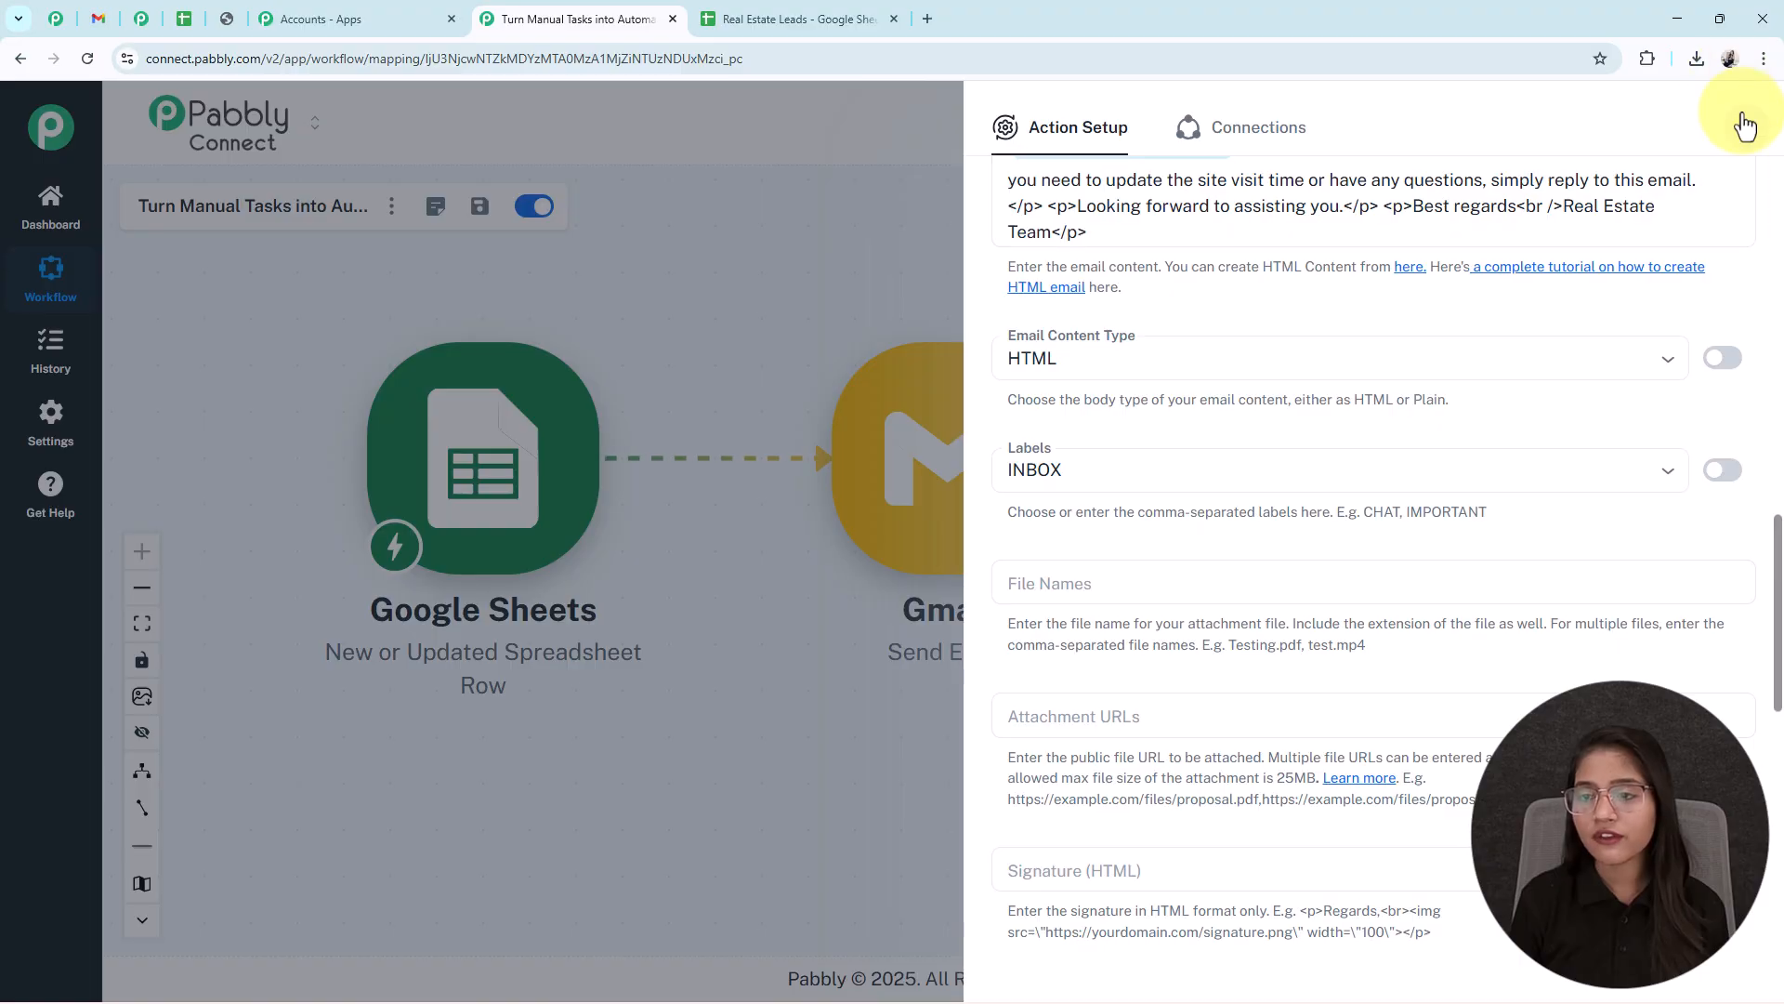
pyautogui.click(1744, 126)
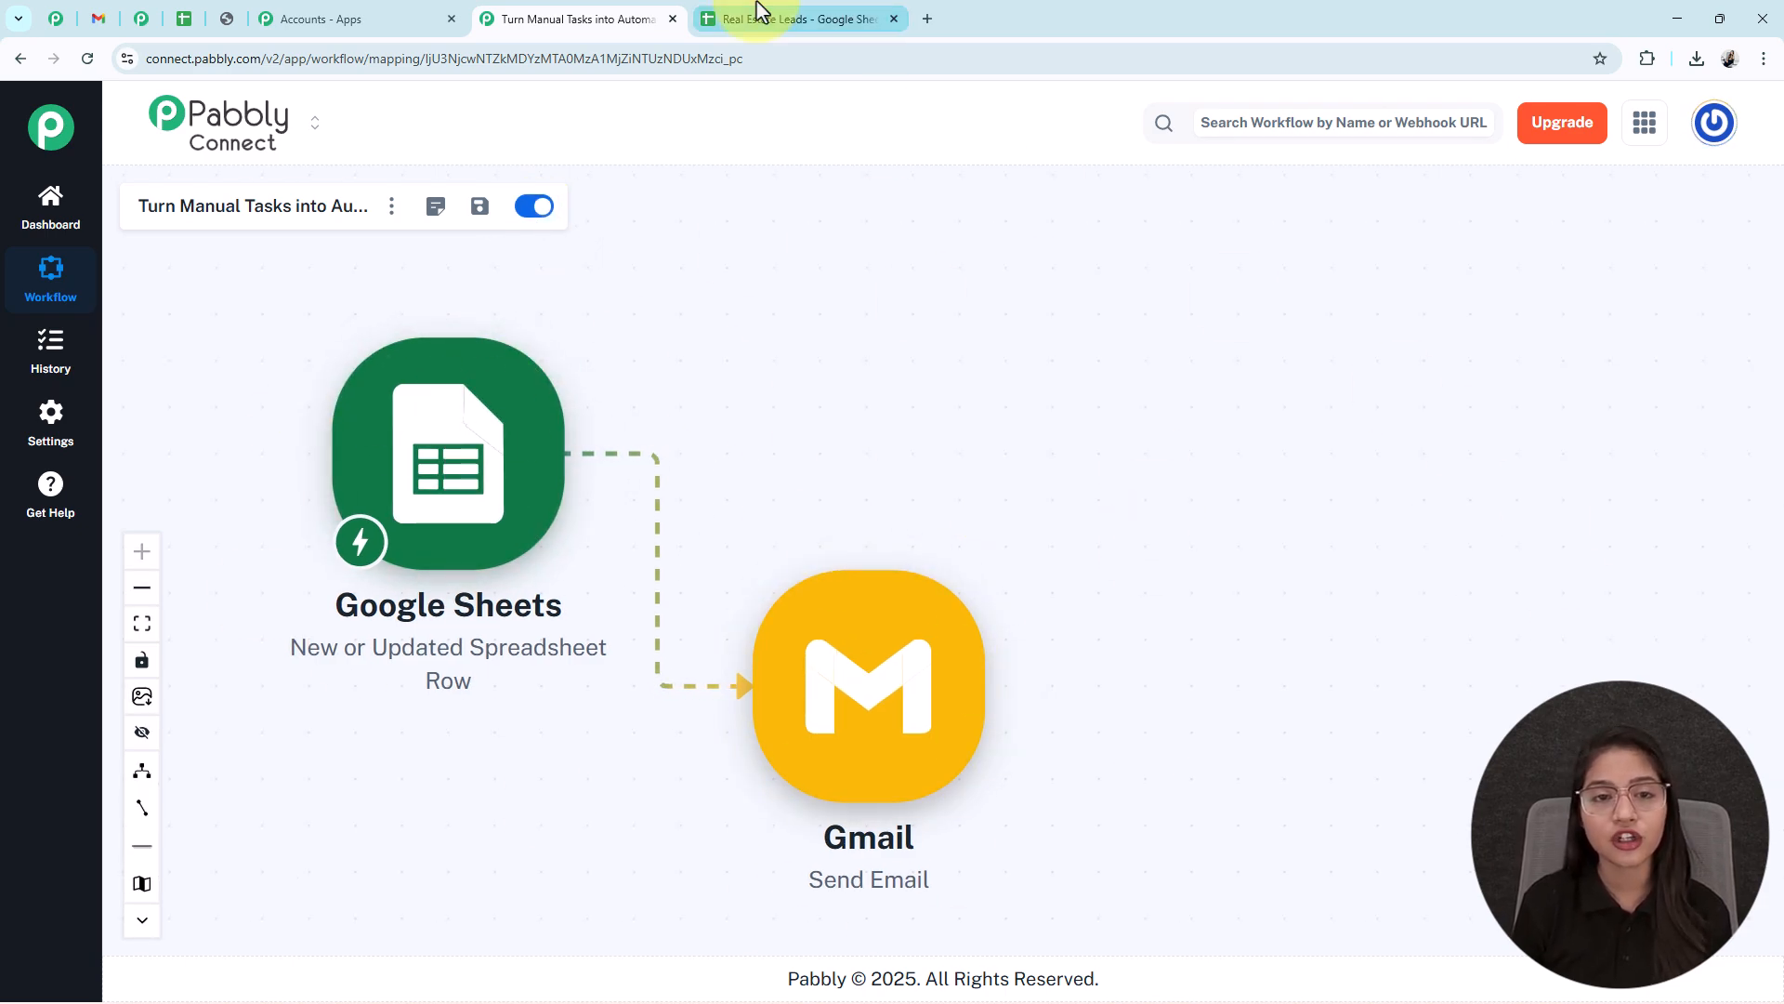
# - Enter the 22/01/2026 date, the lead's full name and email address in A12–C12
pyautogui.click(799, 19)
pyautogui.click(176, 647)
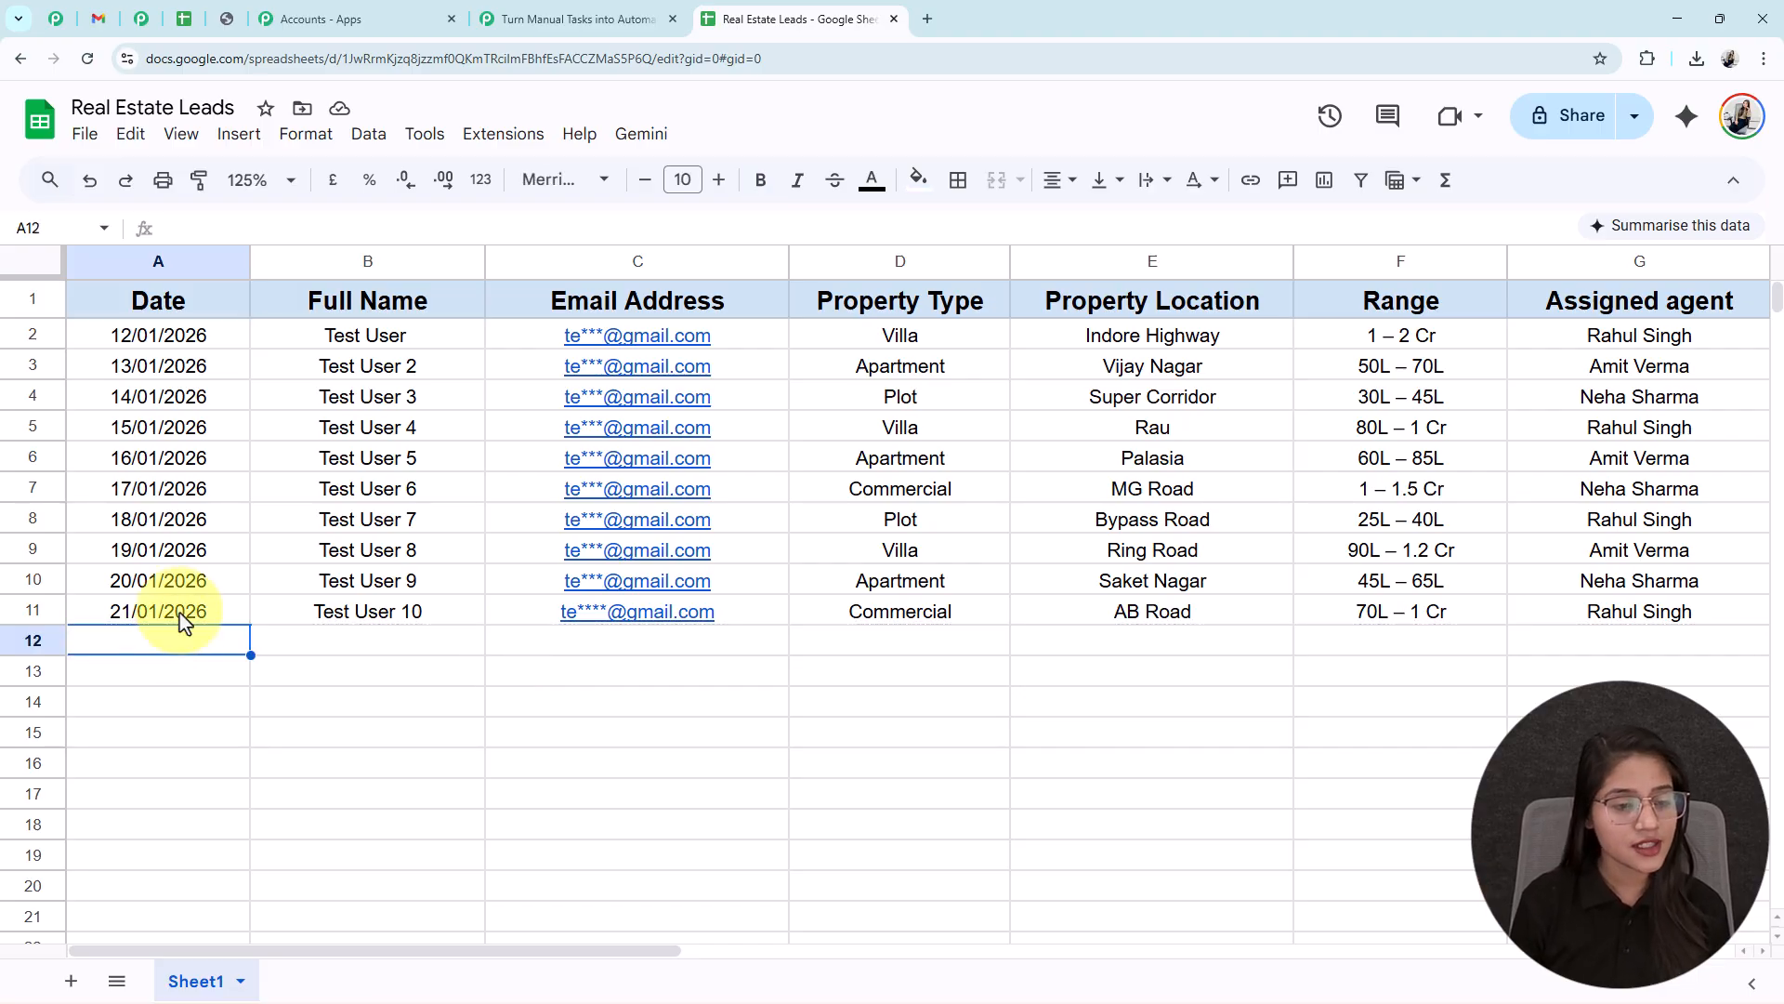
pyautogui.write('22/01/2026')
pyautogui.click(480, 650)
pyautogui.write('Smart User')
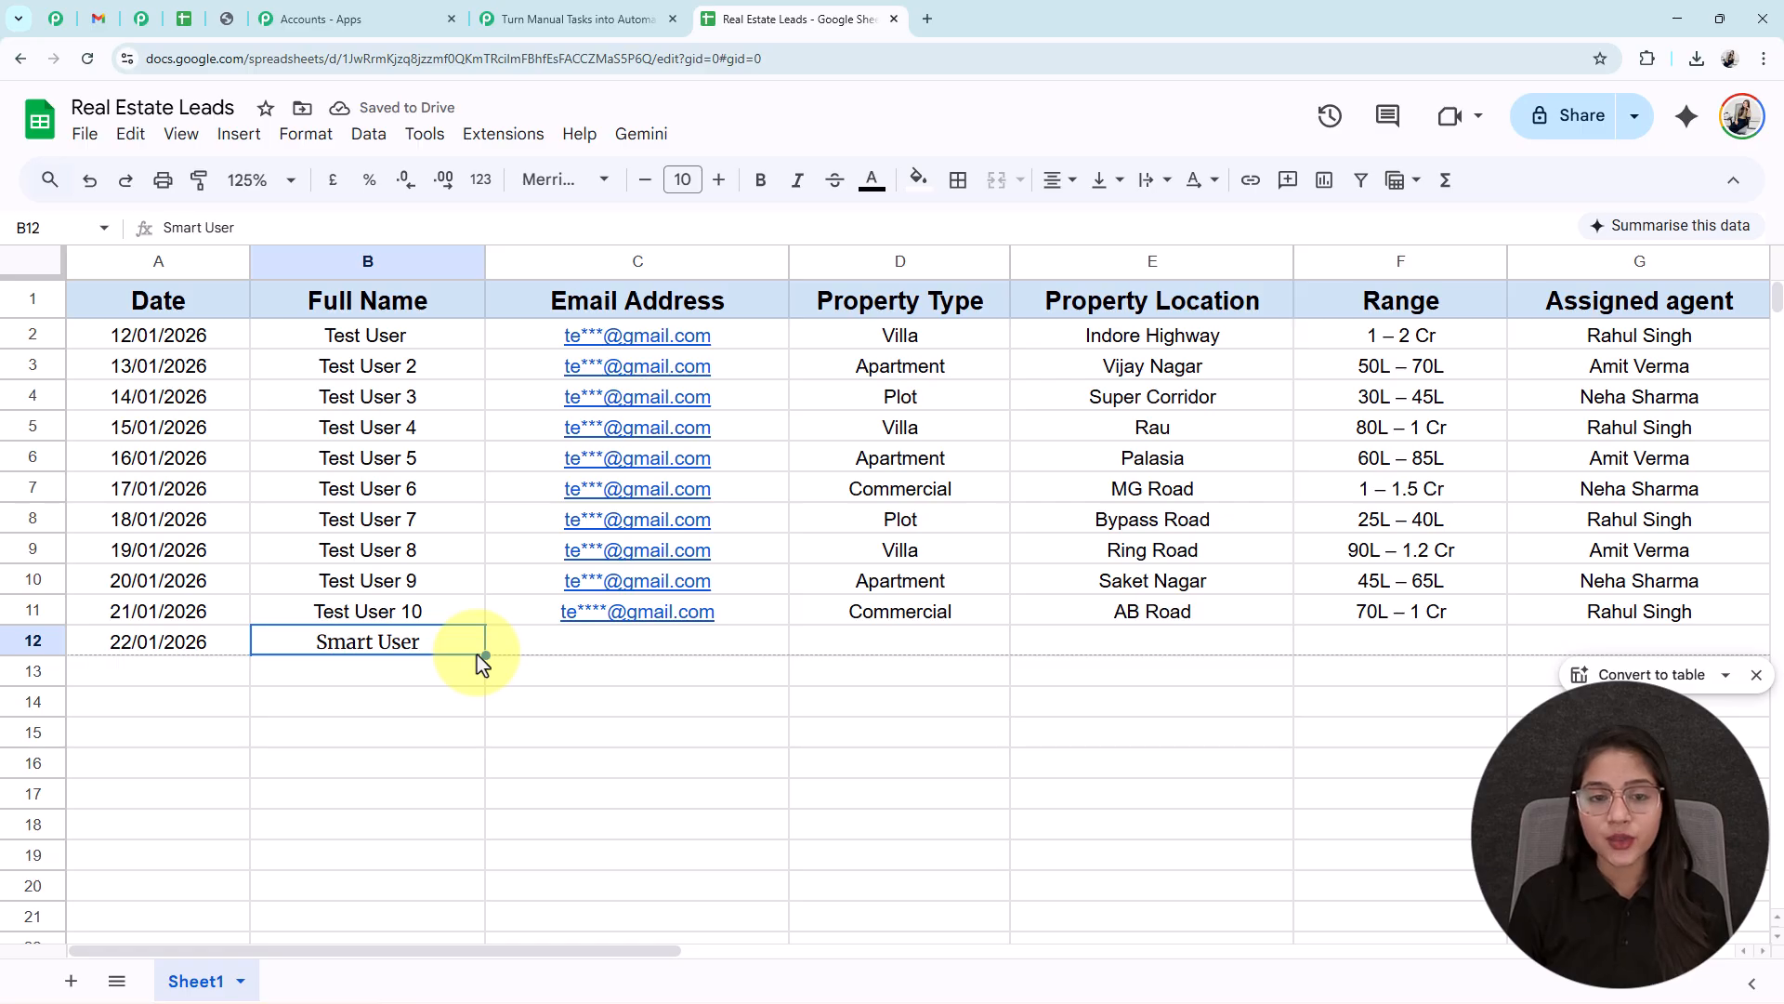
pyautogui.click(762, 641)
pyautogui.write('sm*******@pabblytuts.com')
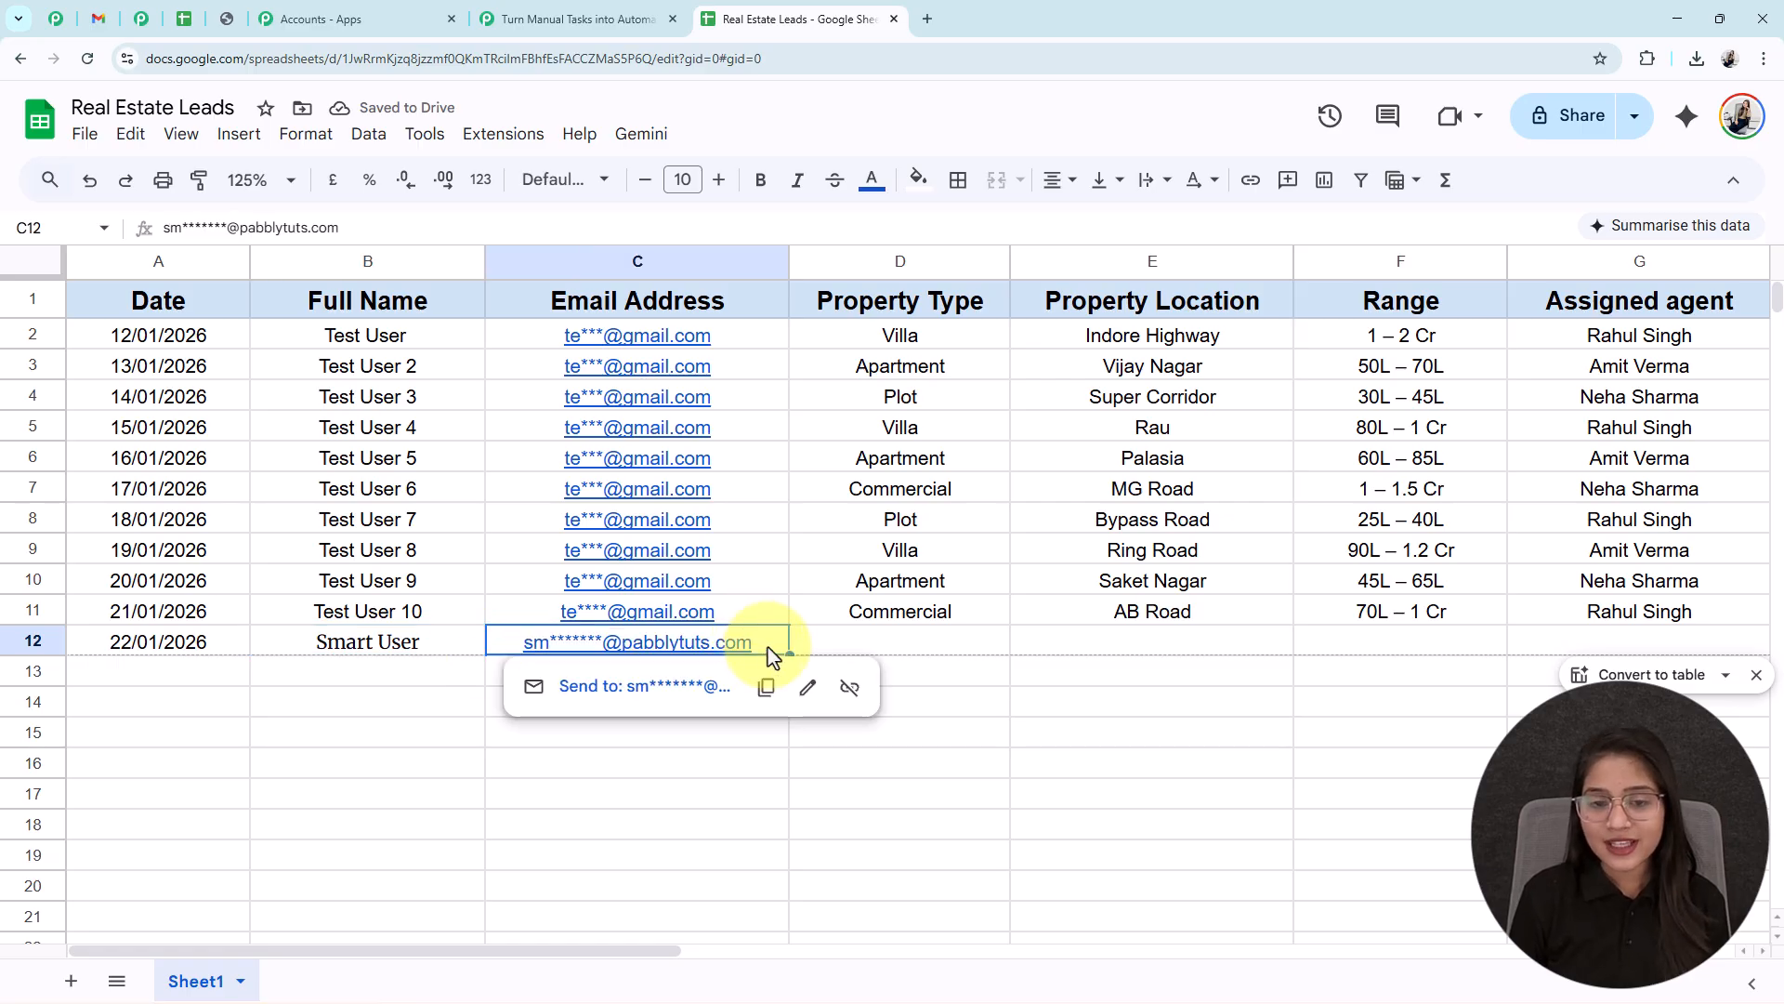
# - Fill D12–G12 with Apartment, Vijay Nagar, 30L – 45L and the assigned agent's name
pyautogui.click(888, 648)
pyautogui.write('Apartment')
pyautogui.click(1096, 650)
pyautogui.write('Vijay Nagar')
pyautogui.press('Tab')
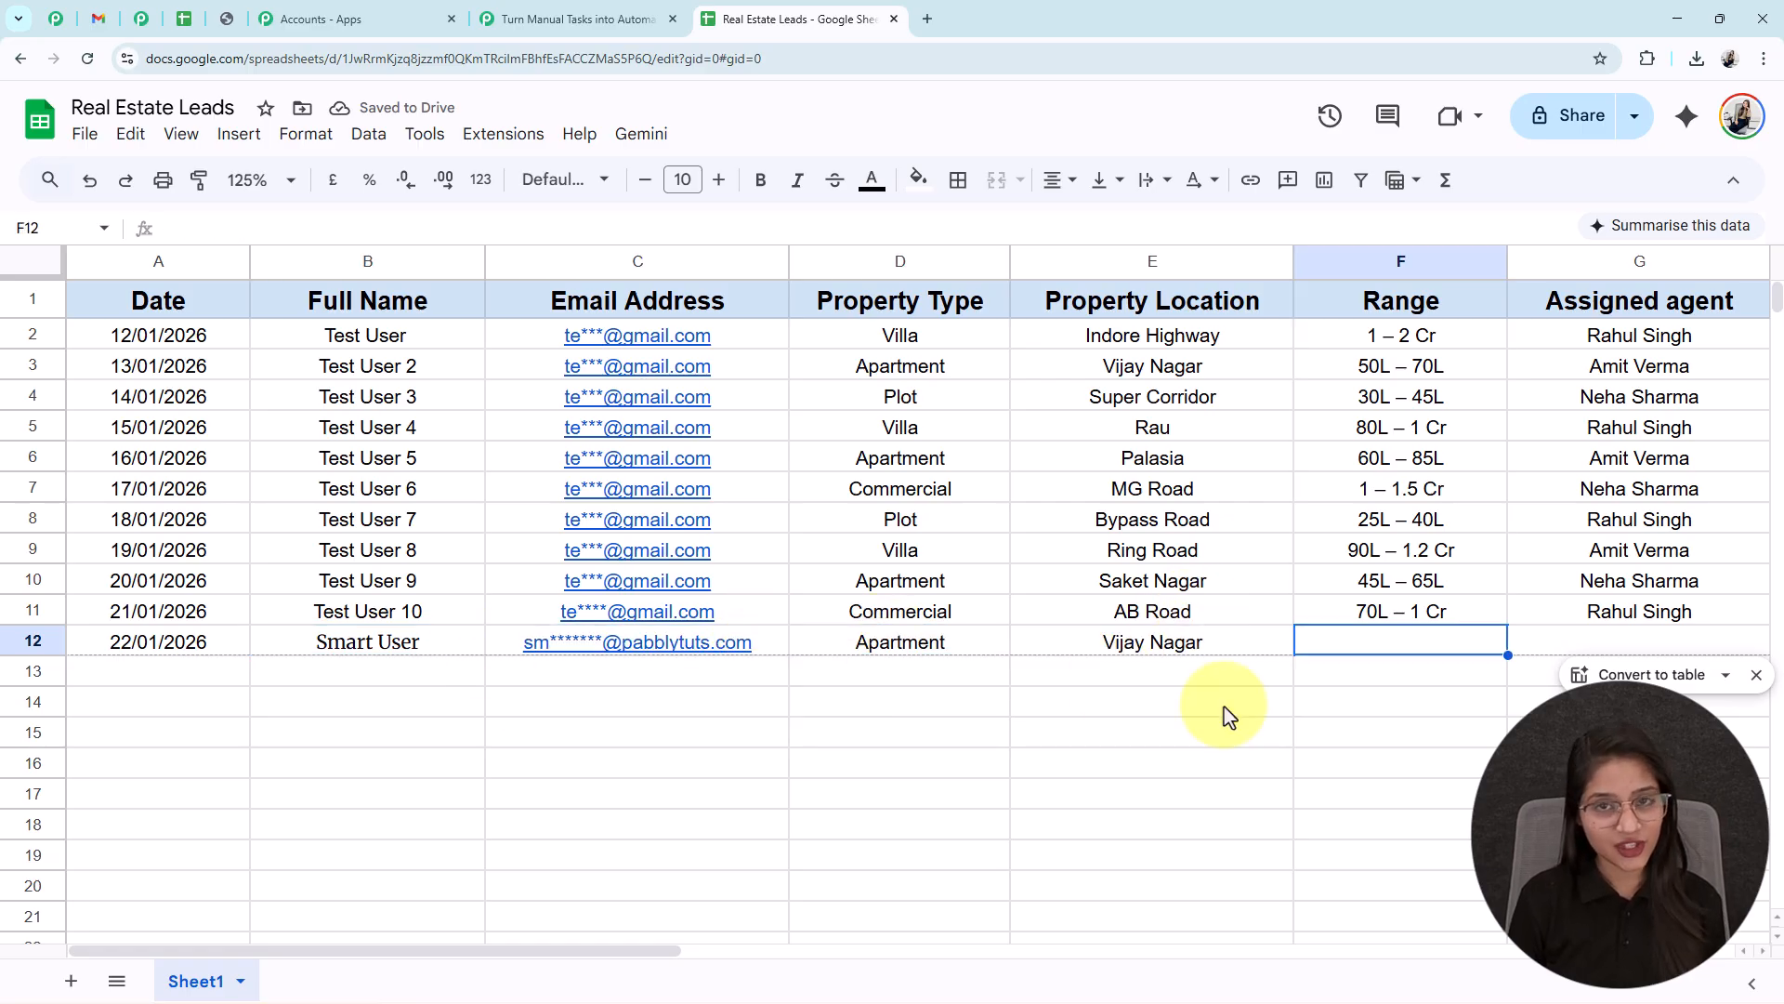
pyautogui.write('30L – 45L')
pyautogui.press('Tab')
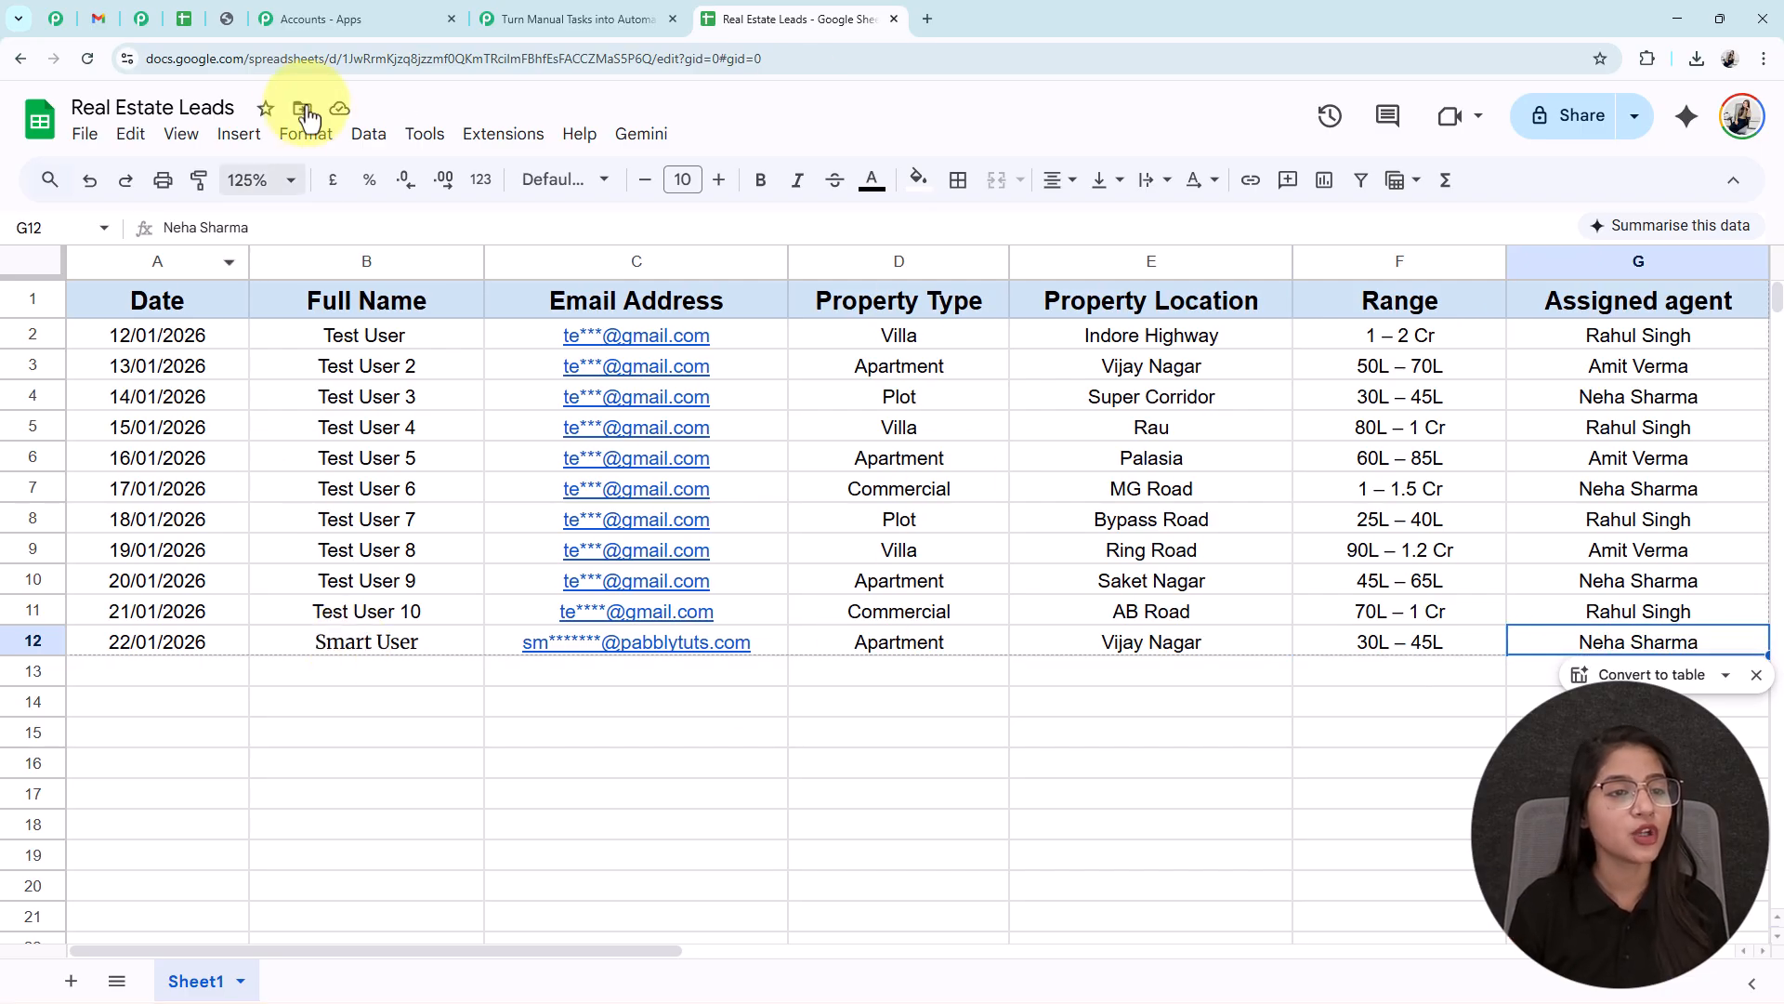
pyautogui.click(99, 26)
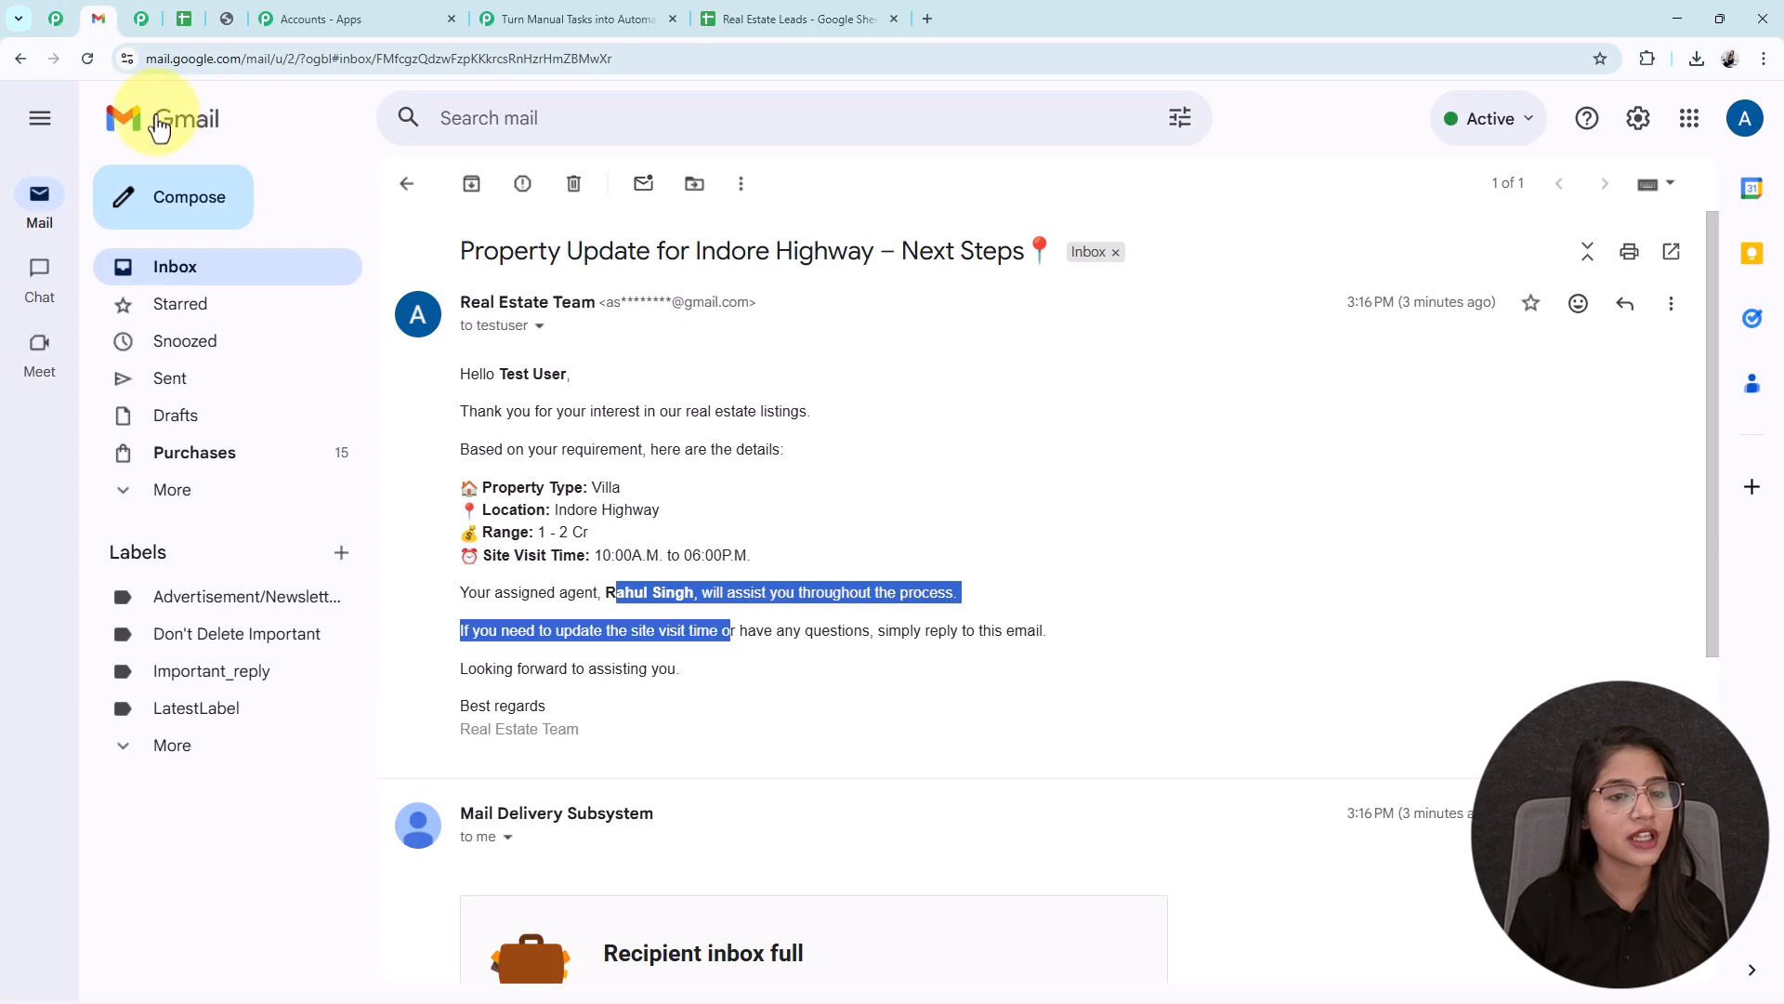
# - Refresh the Gmail inbox and open the new Vijay Nagar property update email
pyautogui.click(385, 183)
pyautogui.click(86, 63)
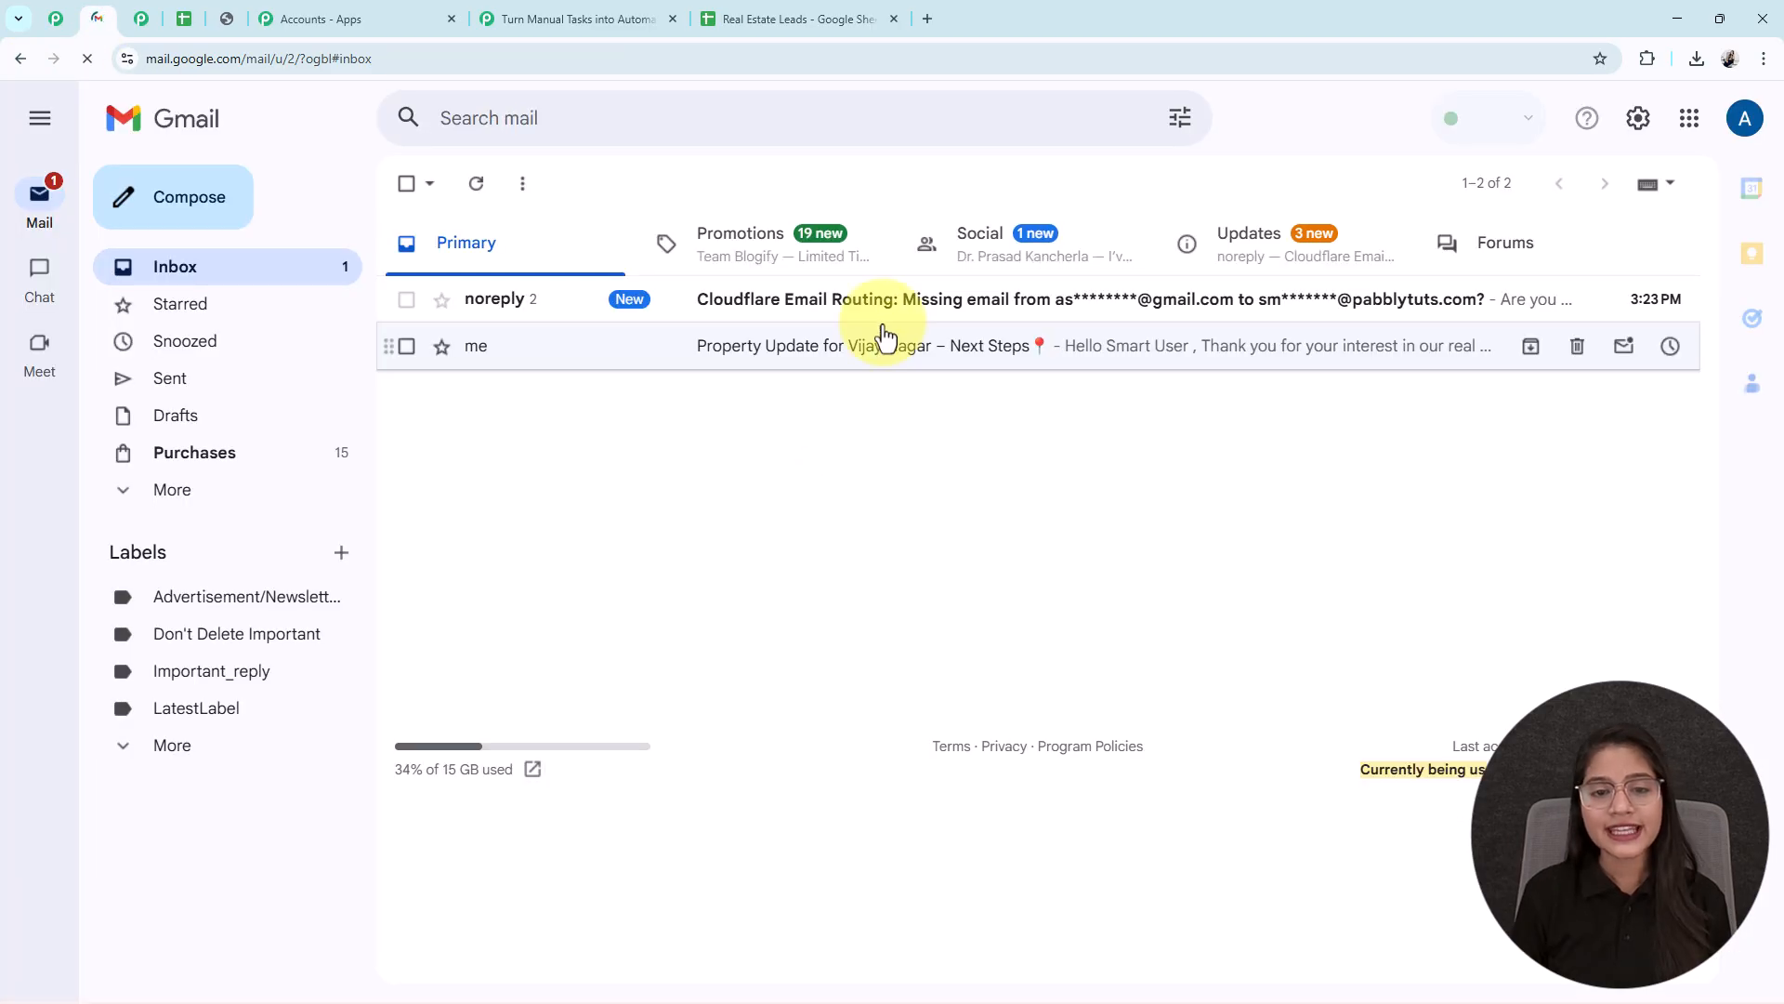
pyautogui.click(868, 359)
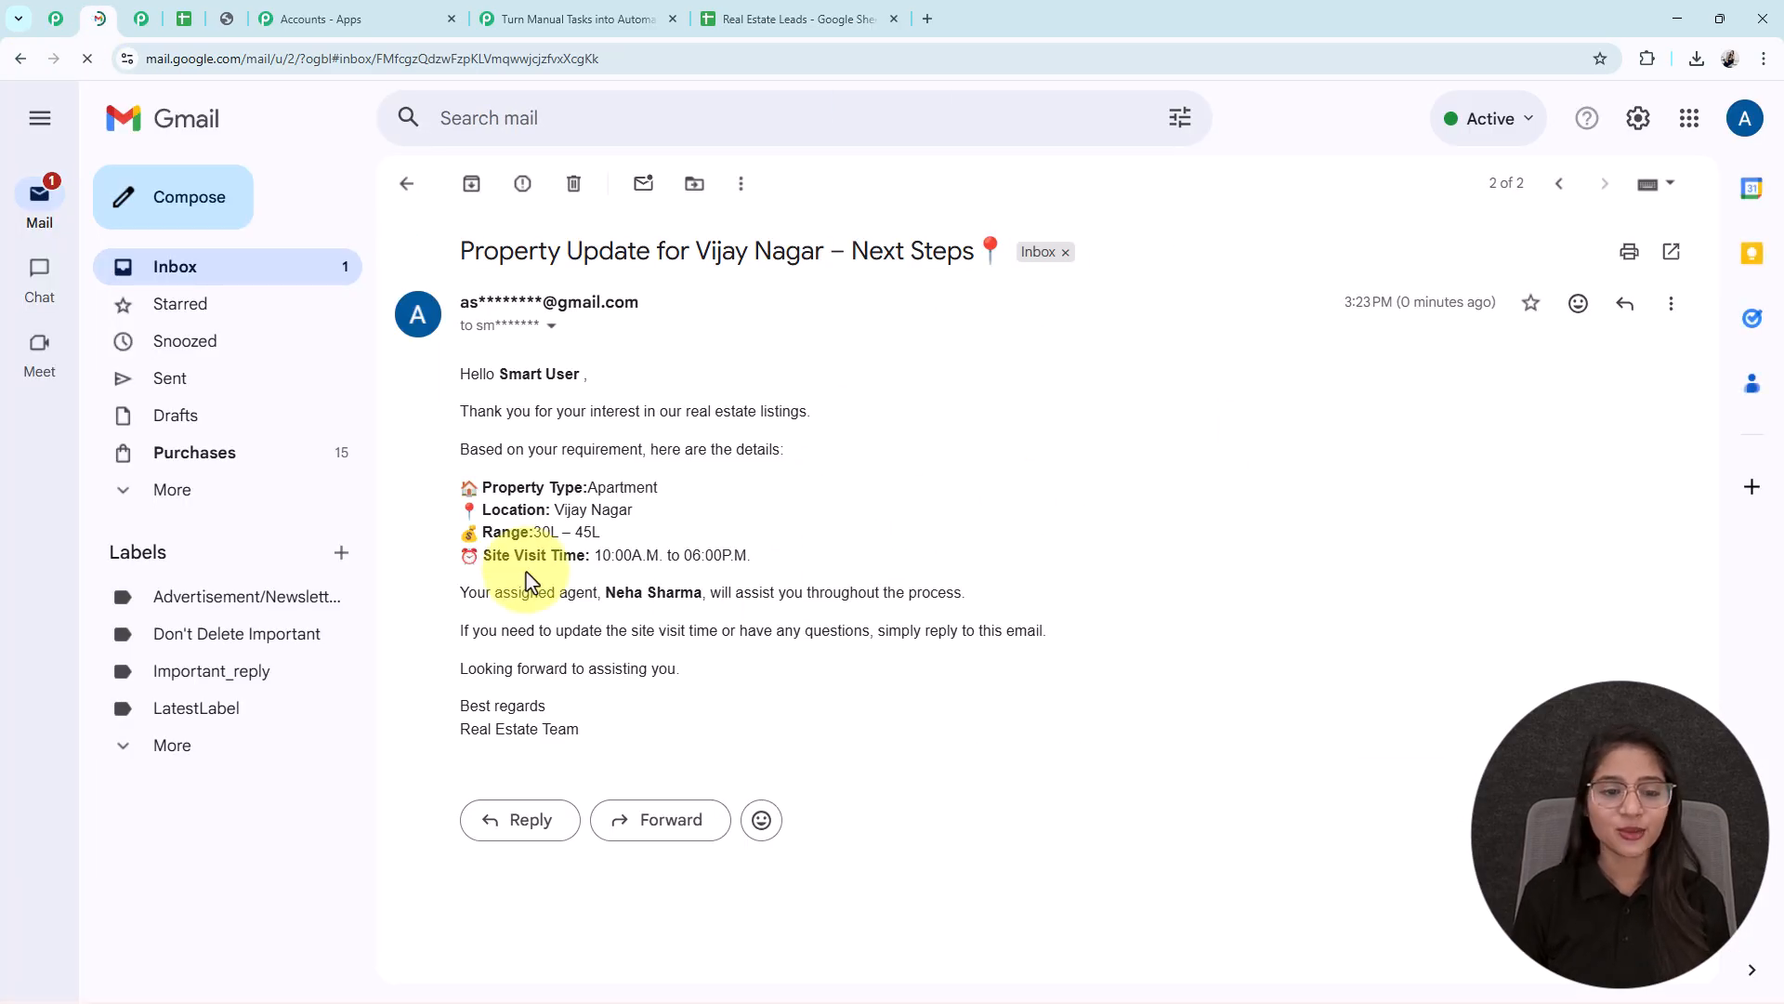
pyautogui.moveTo(509, 374); pyautogui.dragTo(602, 382)
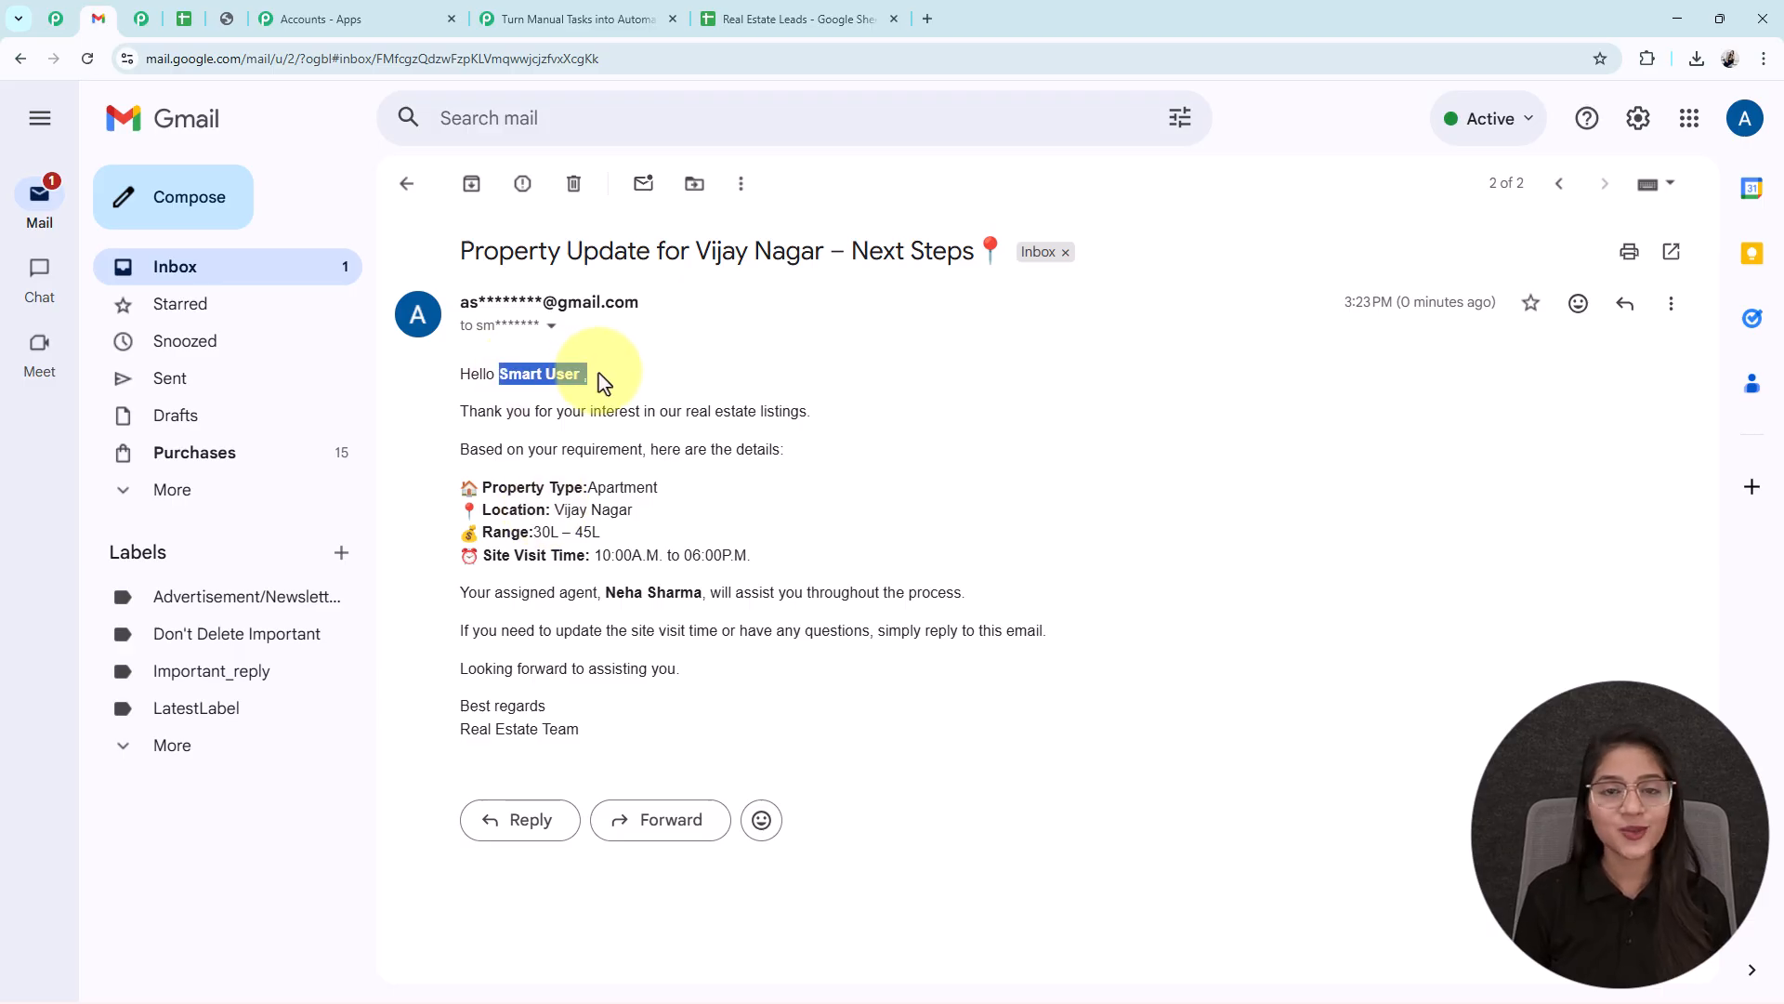
# - Compare the email's name, Apartment property type and assigned agent against sheet row 12
pyautogui.click(734, 18)
pyautogui.click(315, 642)
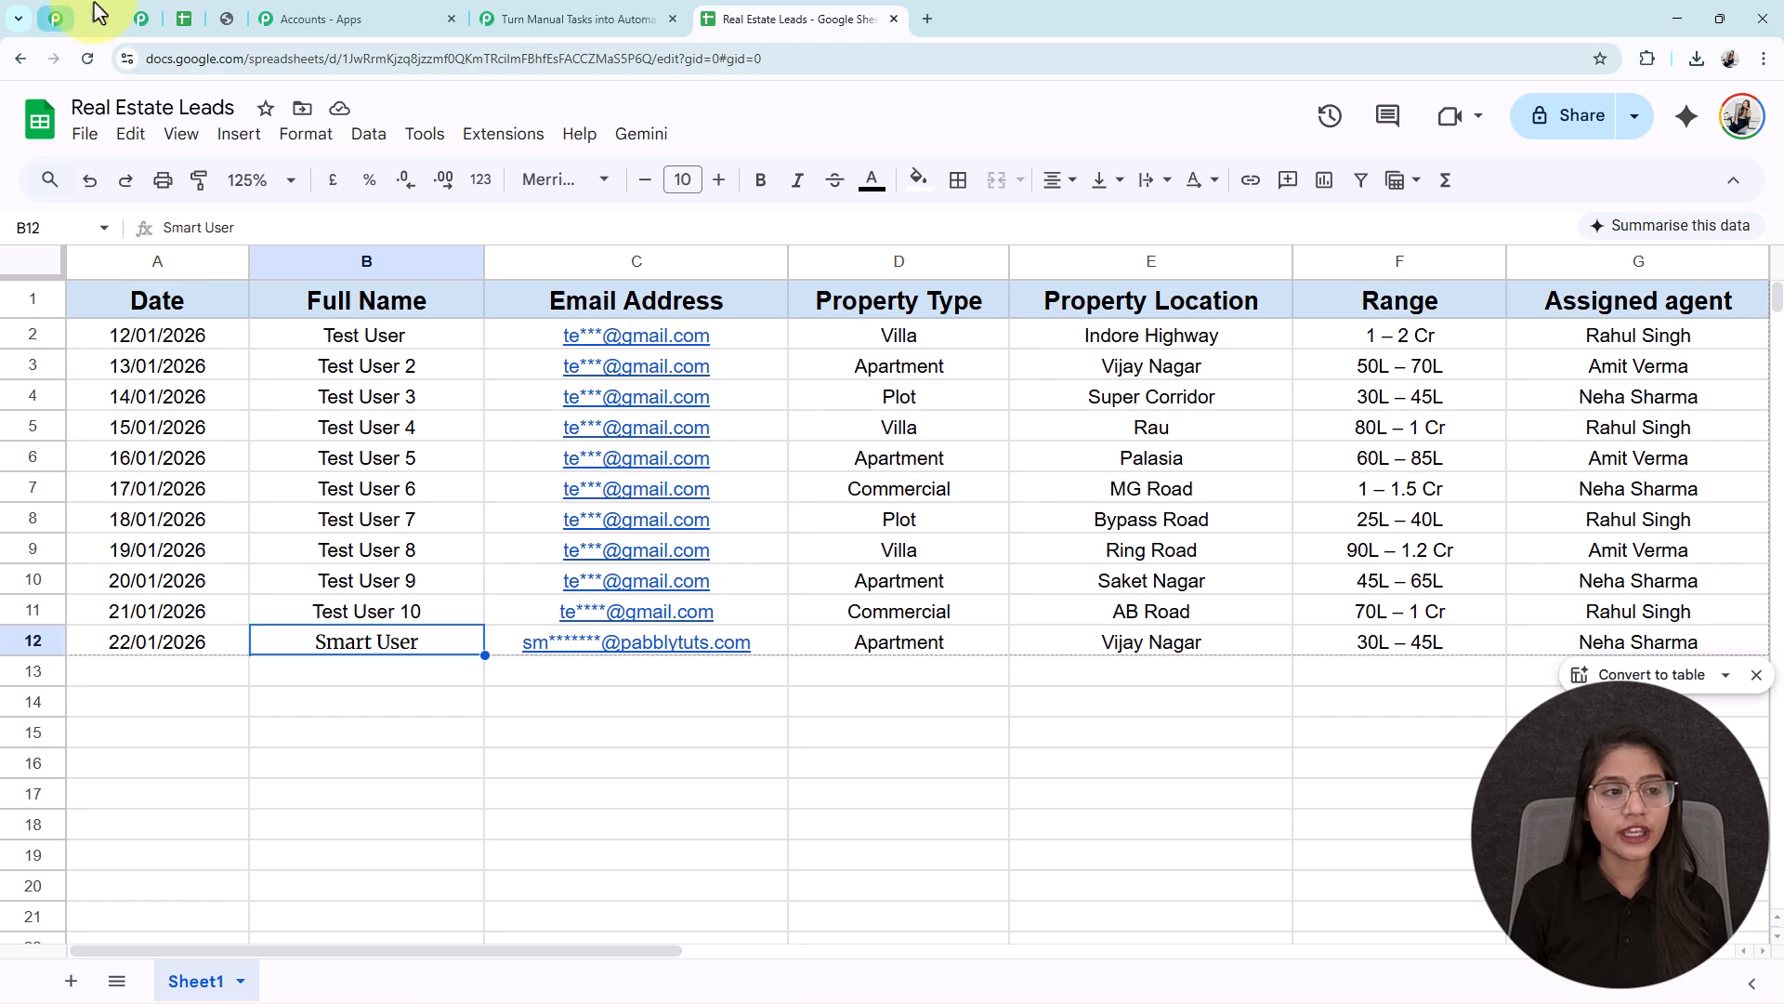
pyautogui.click(98, 19)
pyautogui.doubleClick(624, 487)
pyautogui.click(740, 18)
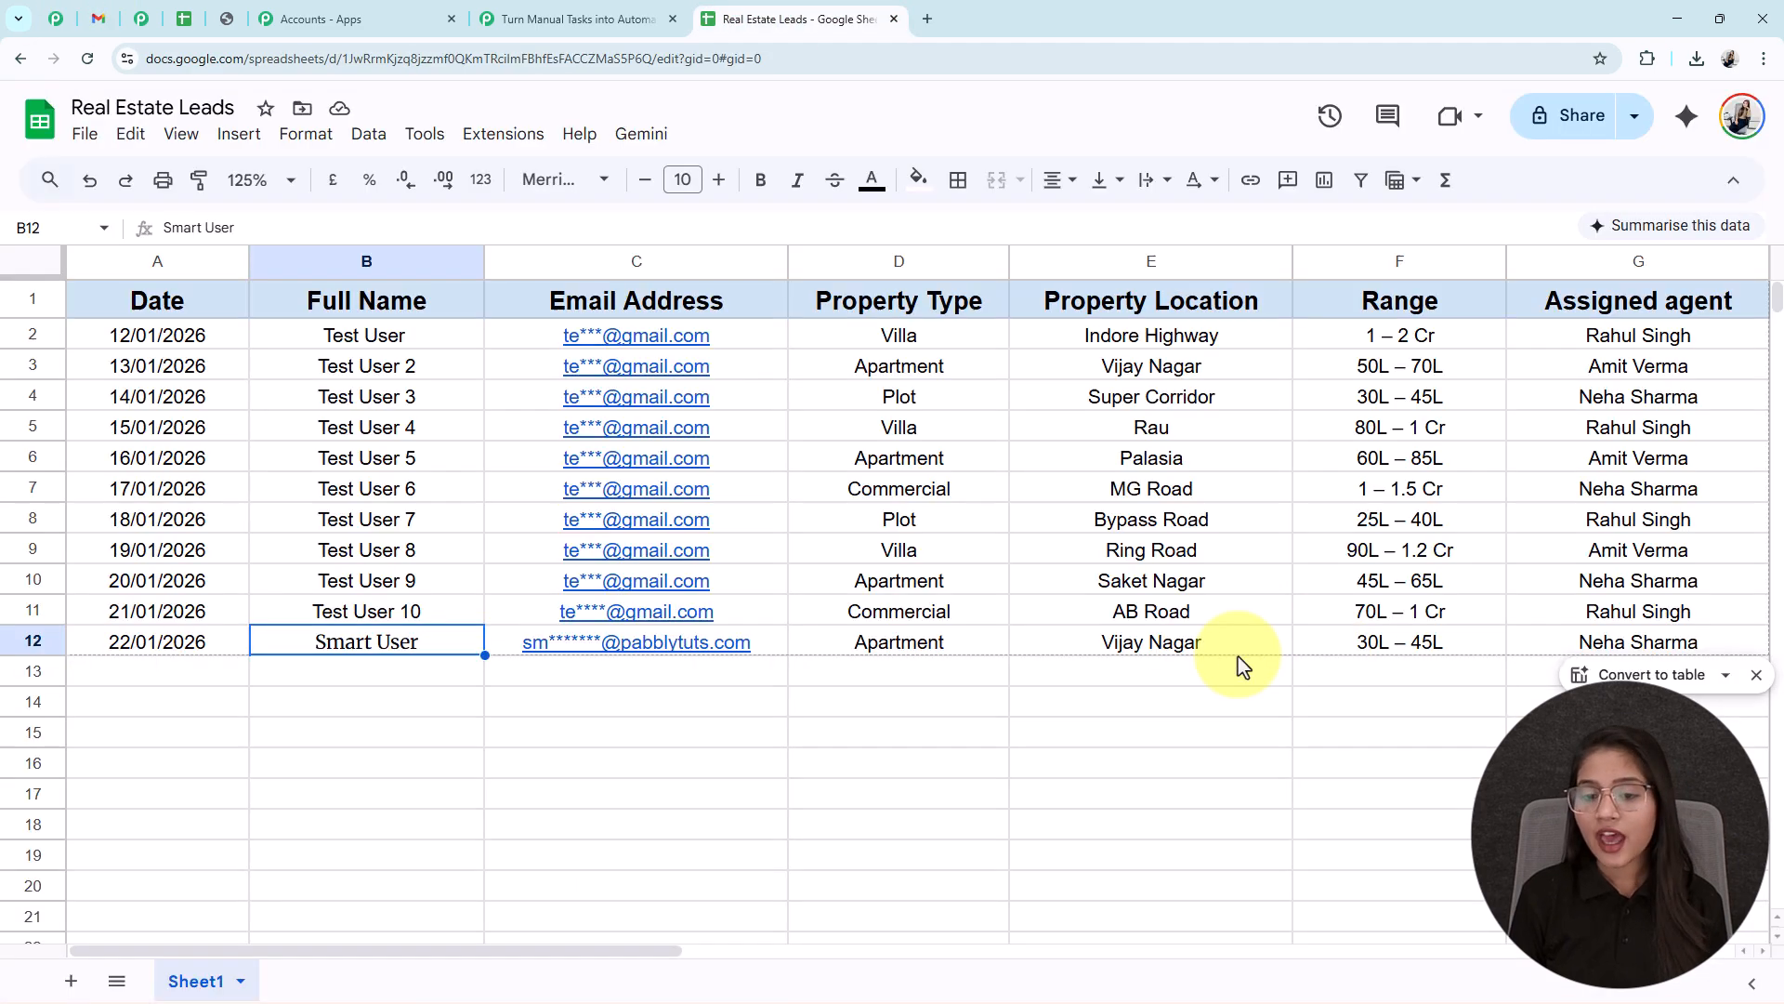
pyautogui.click(98, 18)
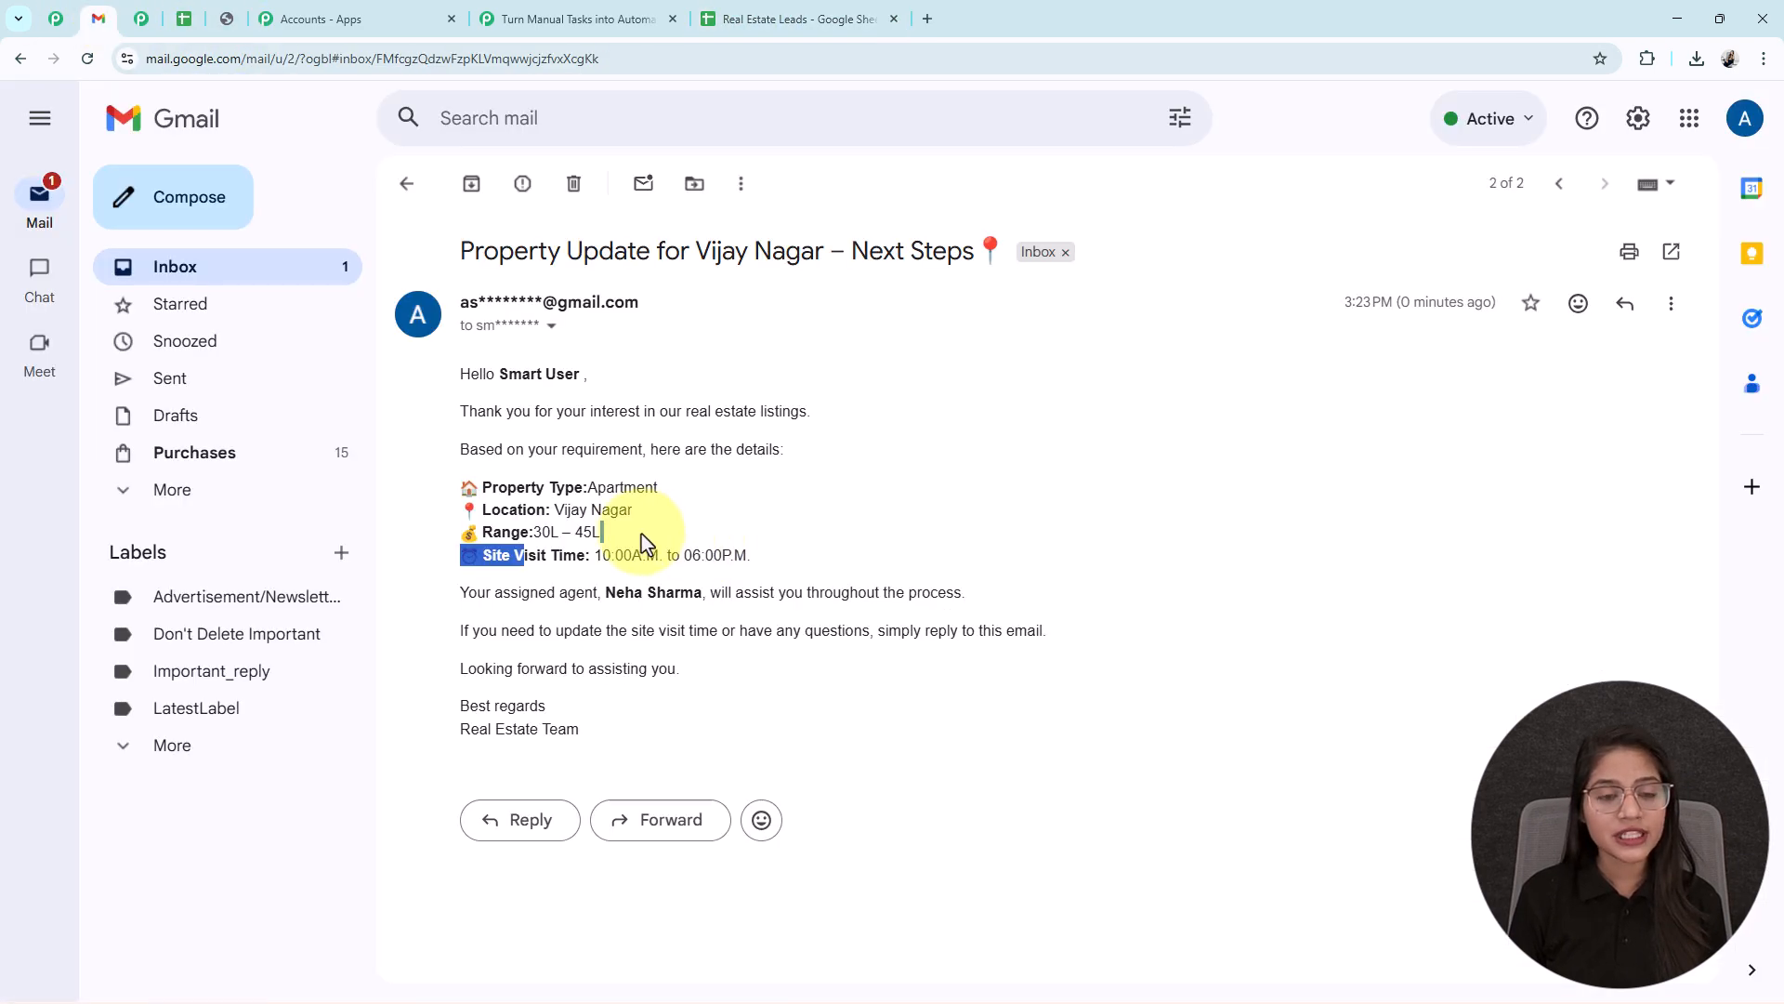
pyautogui.moveTo(603, 593); pyautogui.dragTo(705, 599)
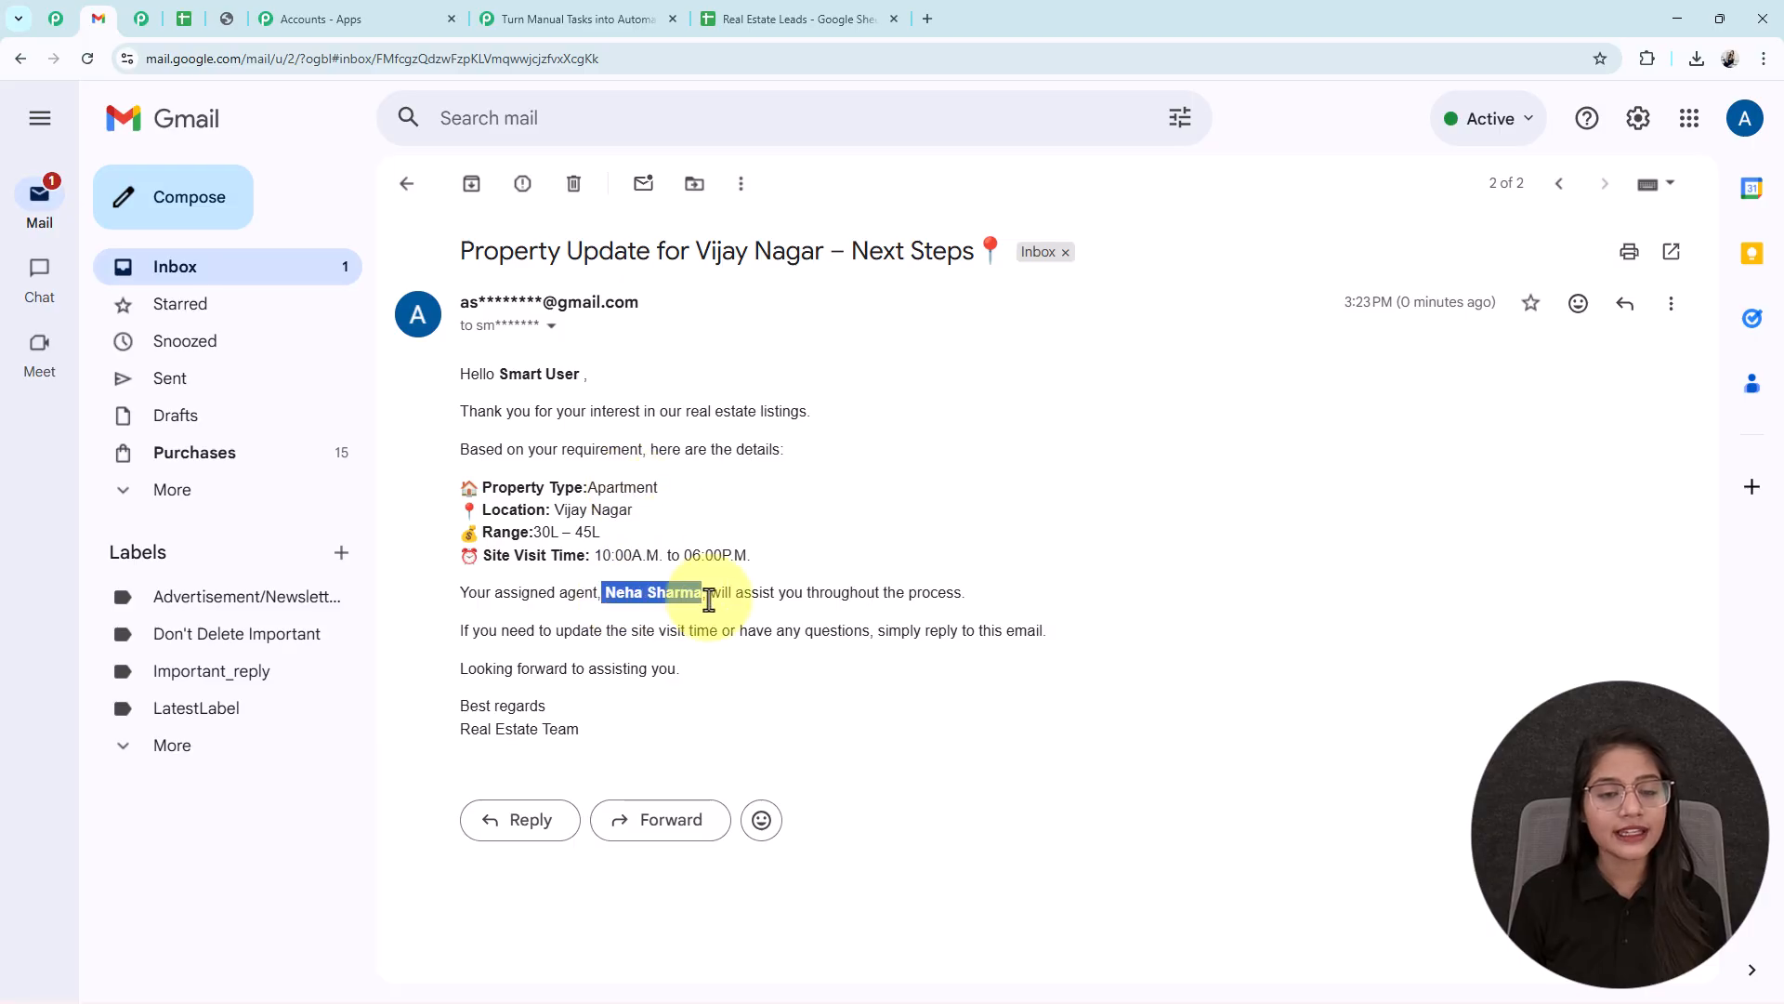
pyautogui.click(818, 24)
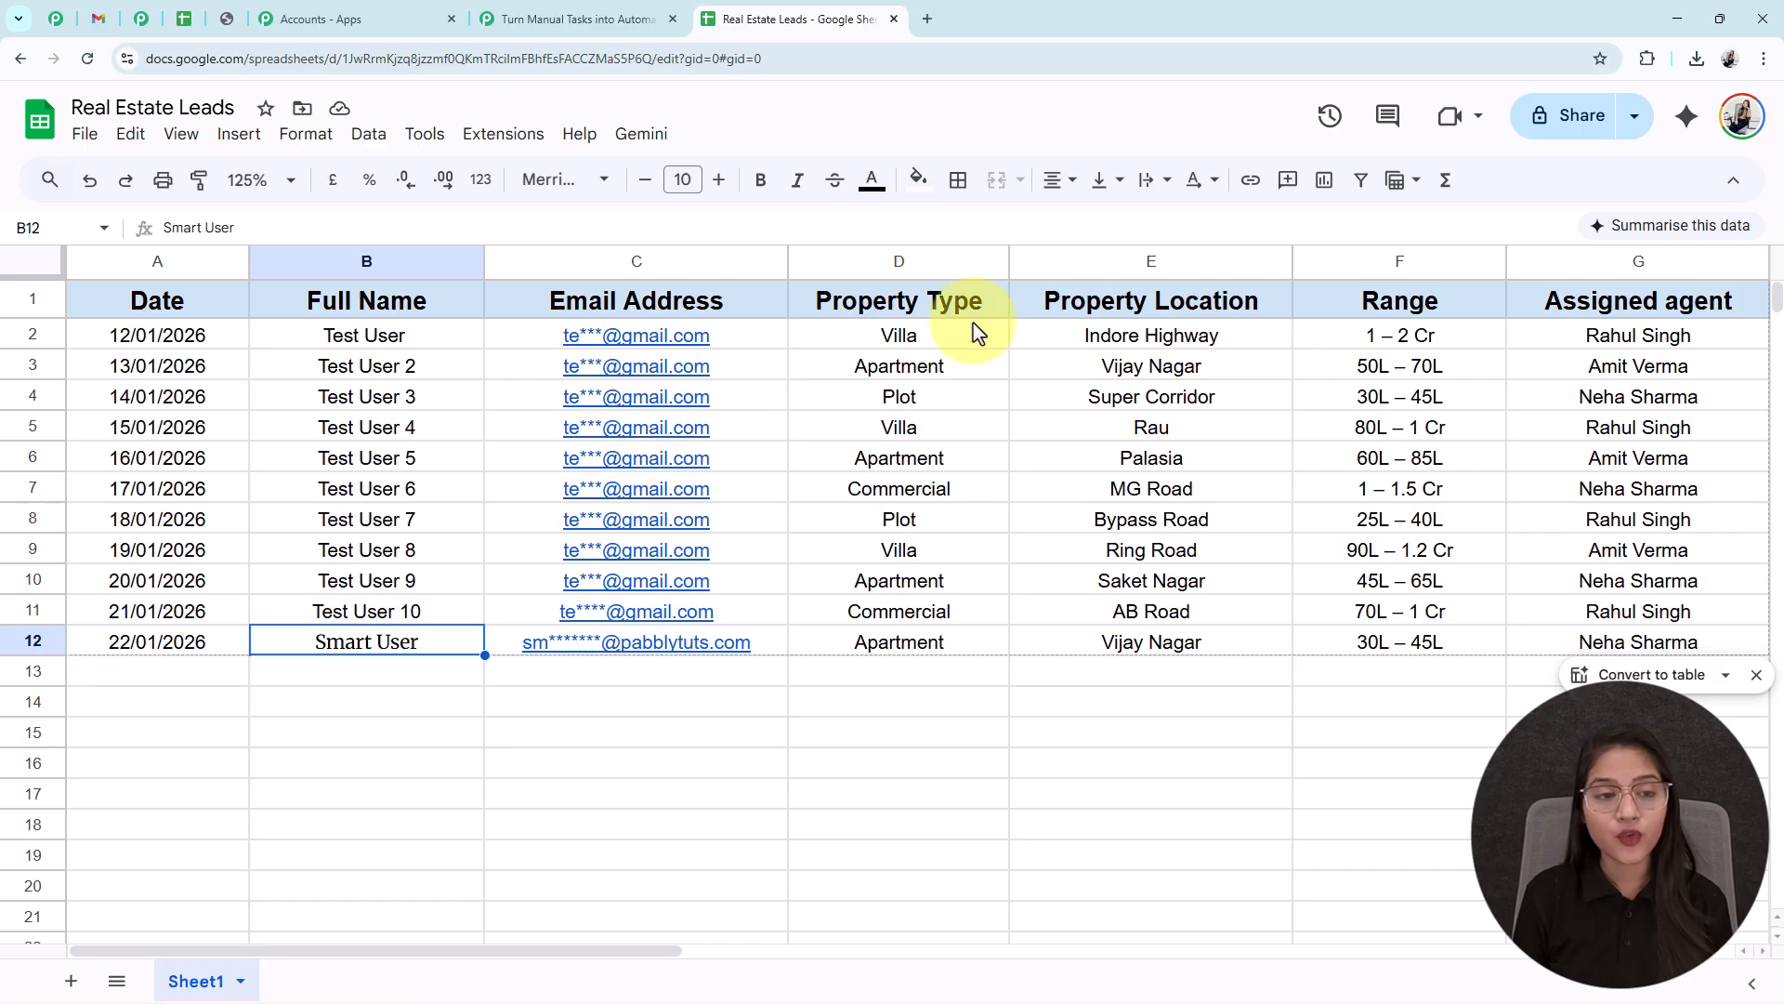
# - View the finished Sheets-to-Gmail workflow canvas, then show the Pabbly discount-offer image
pyautogui.click(562, 20)
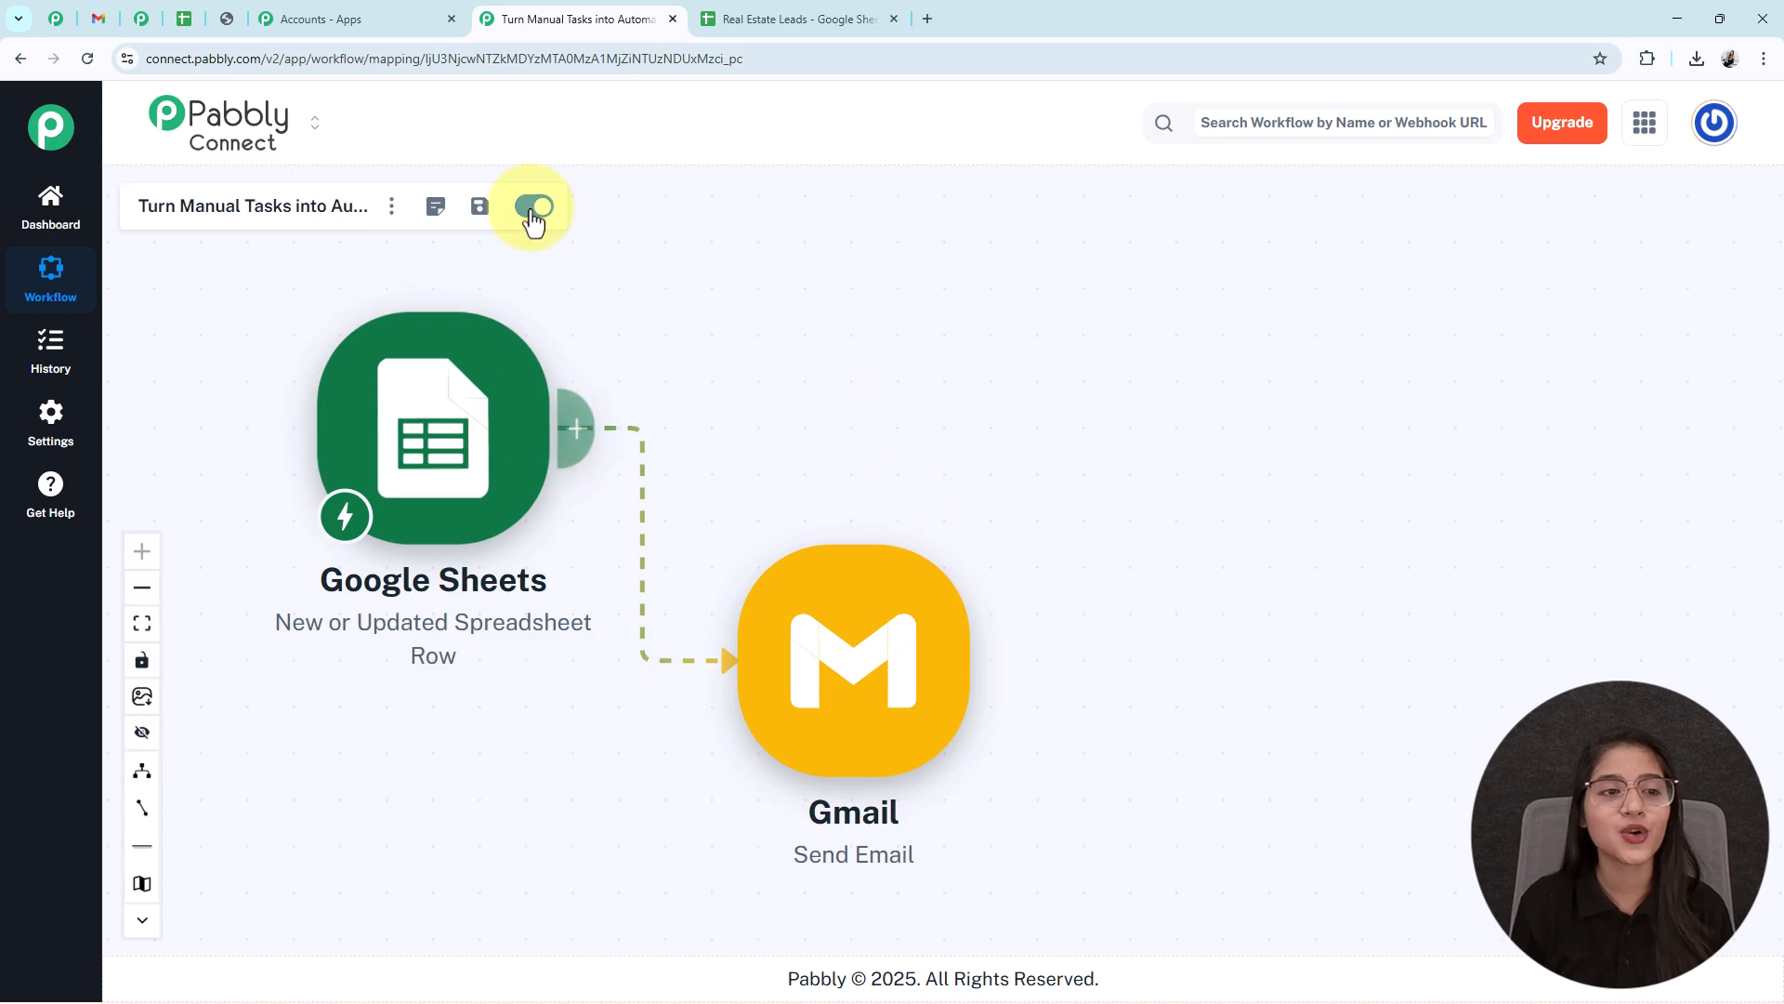
pyautogui.click(228, 26)
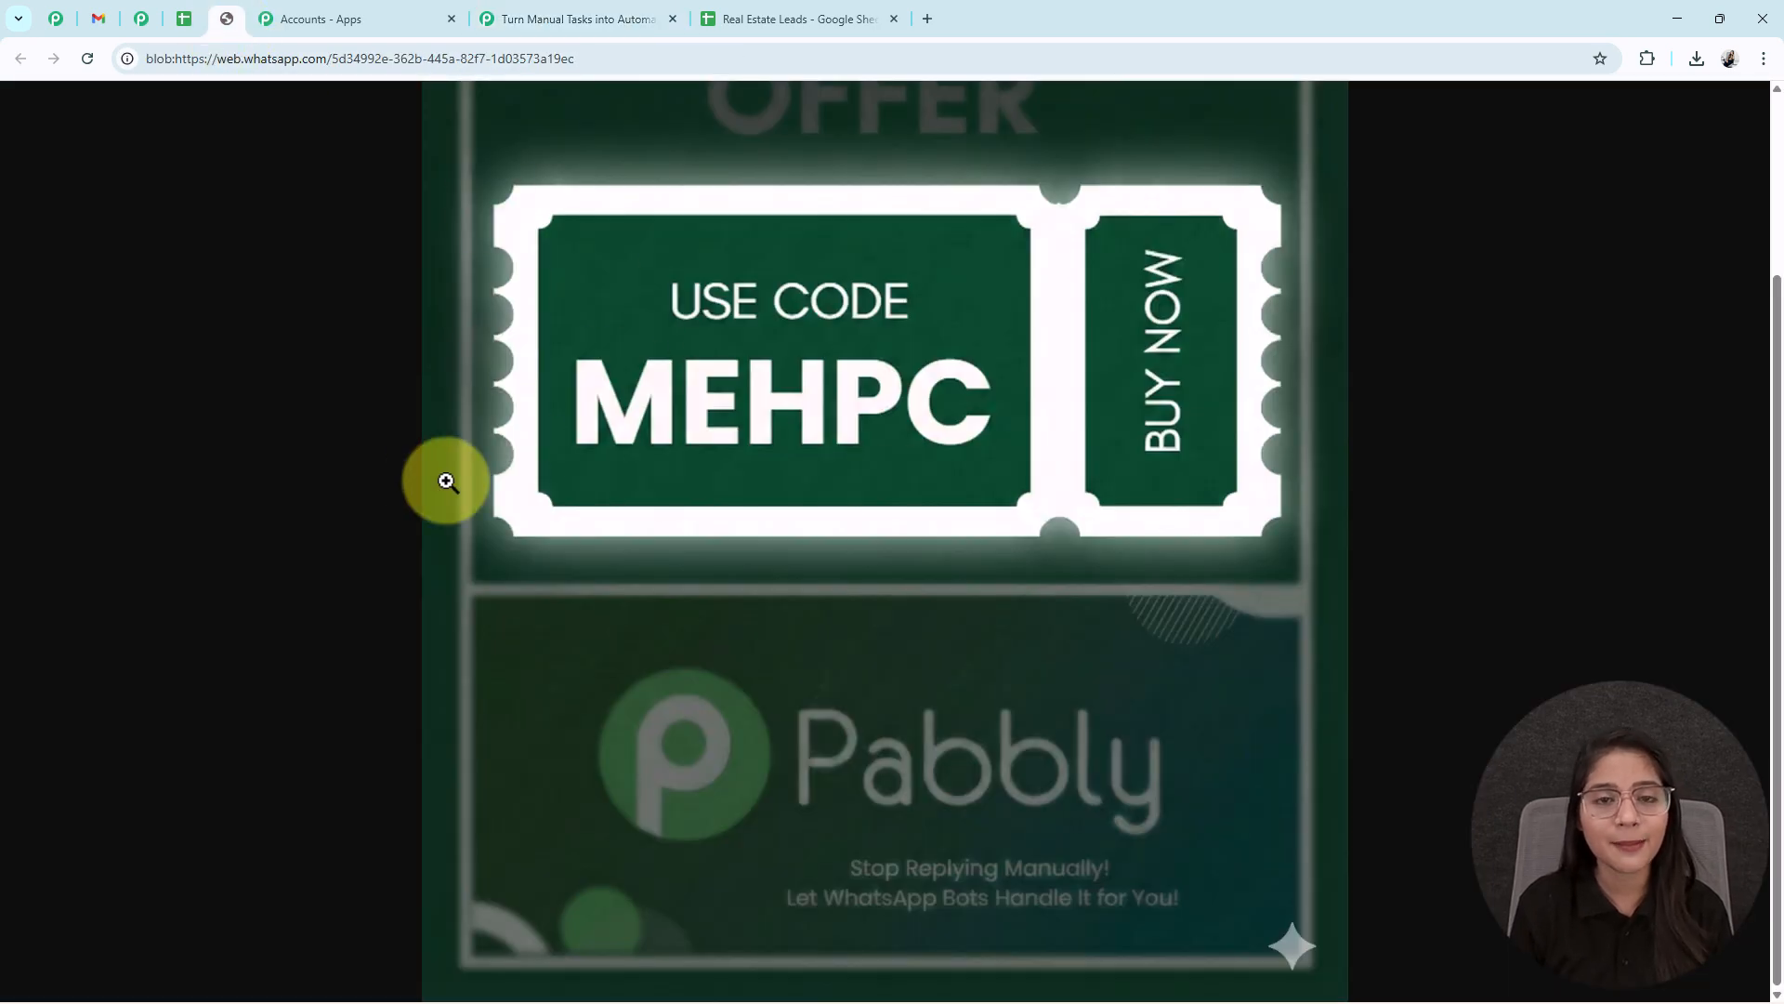